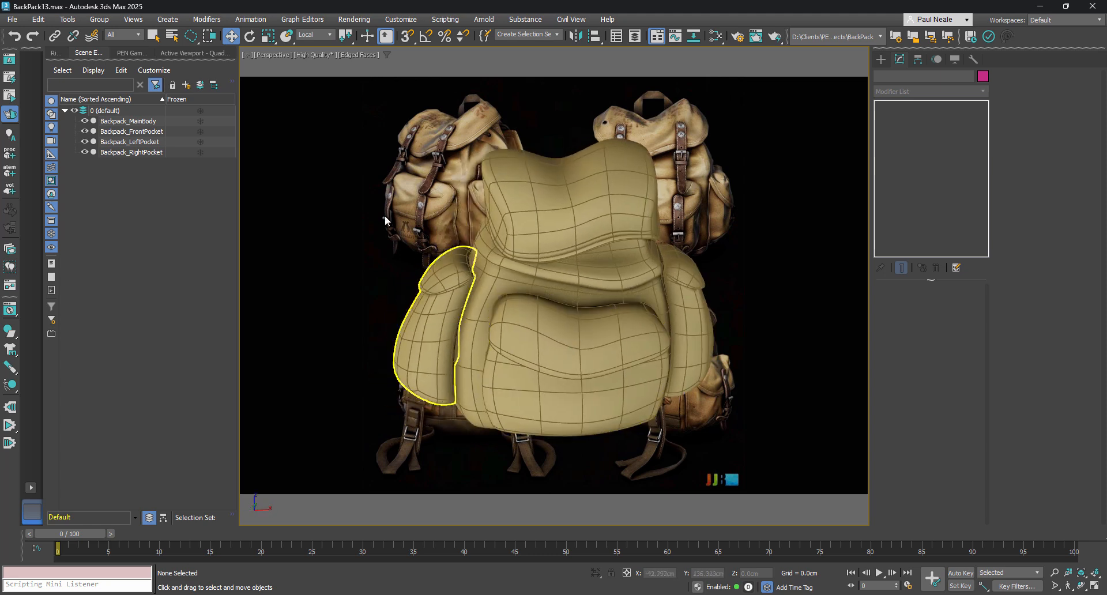
- Check the scene's display and system unit settings, leaving both unit dialogs without changes
{"action": "left_click", "coordinate": [401, 19]}
{"action": "left_click", "coordinate": [414, 225]}
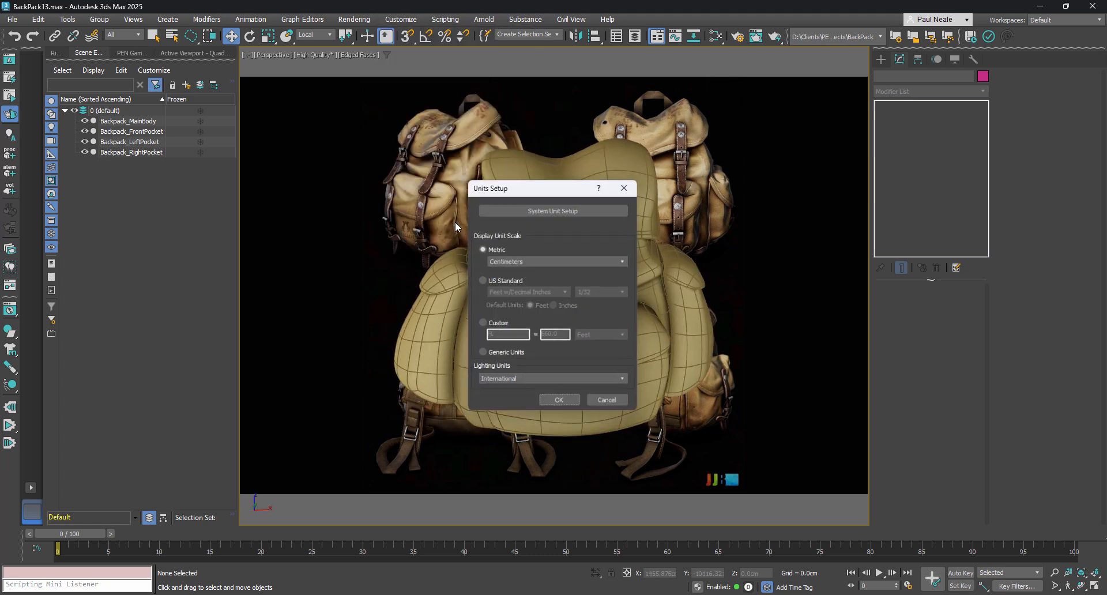
{"action": "left_click", "coordinate": [553, 209]}
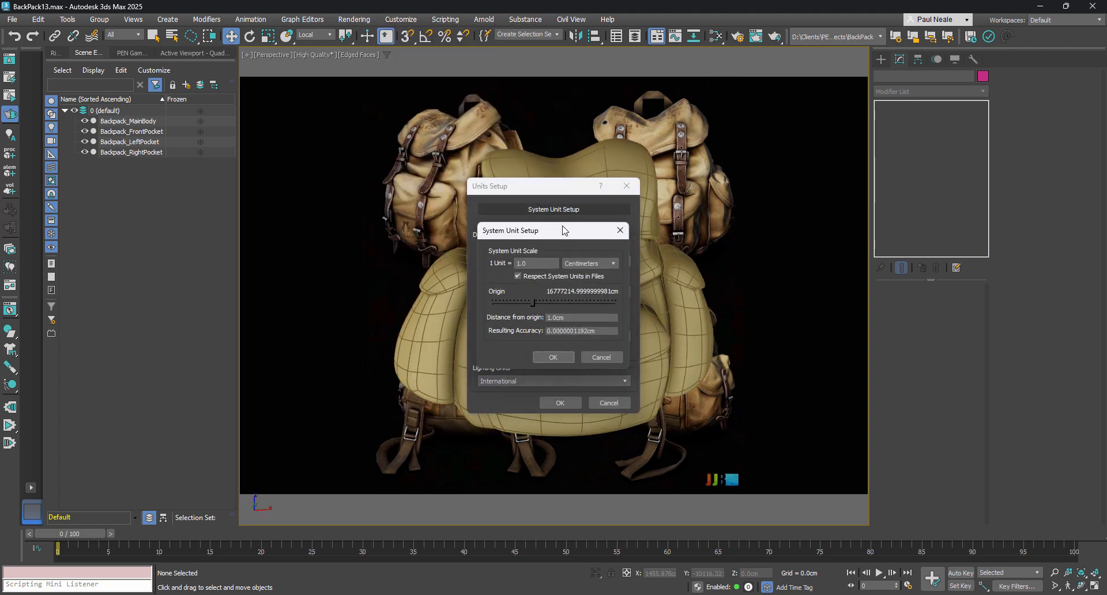
{"action": "left_click", "coordinate": [620, 230]}
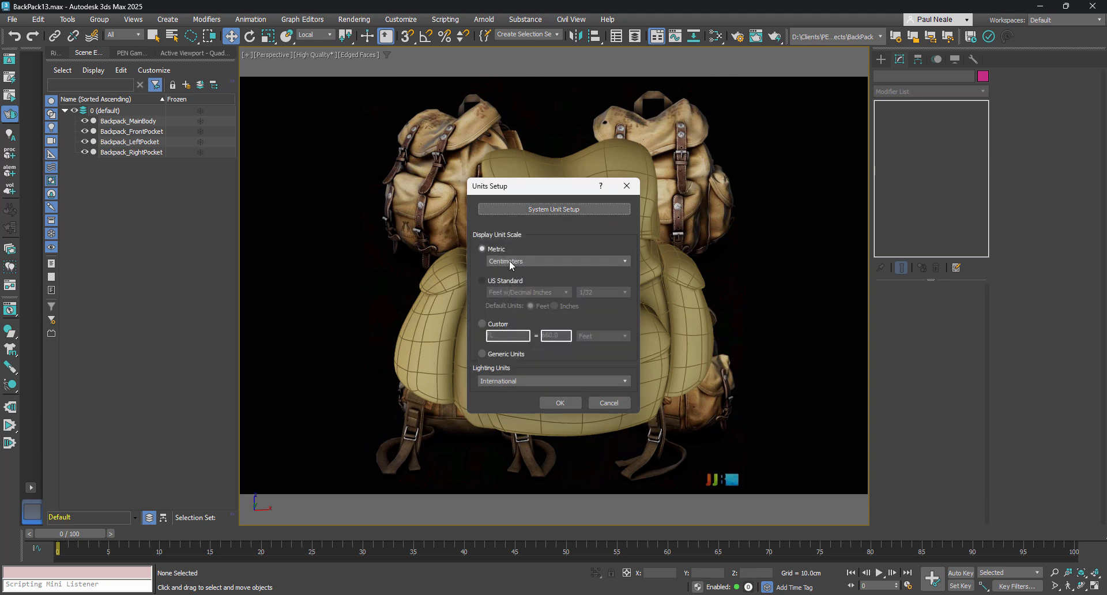
{"action": "left_click", "coordinate": [608, 403]}
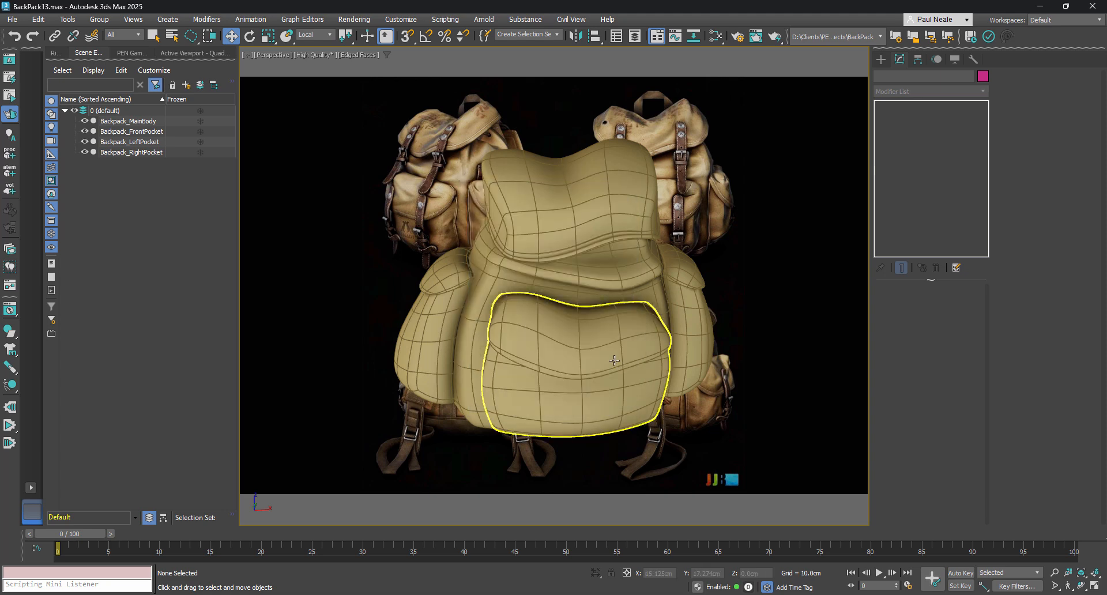
- Select the backpack's front pocket and inspect the model from several angles
{"action": "left_click", "coordinate": [606, 338]}
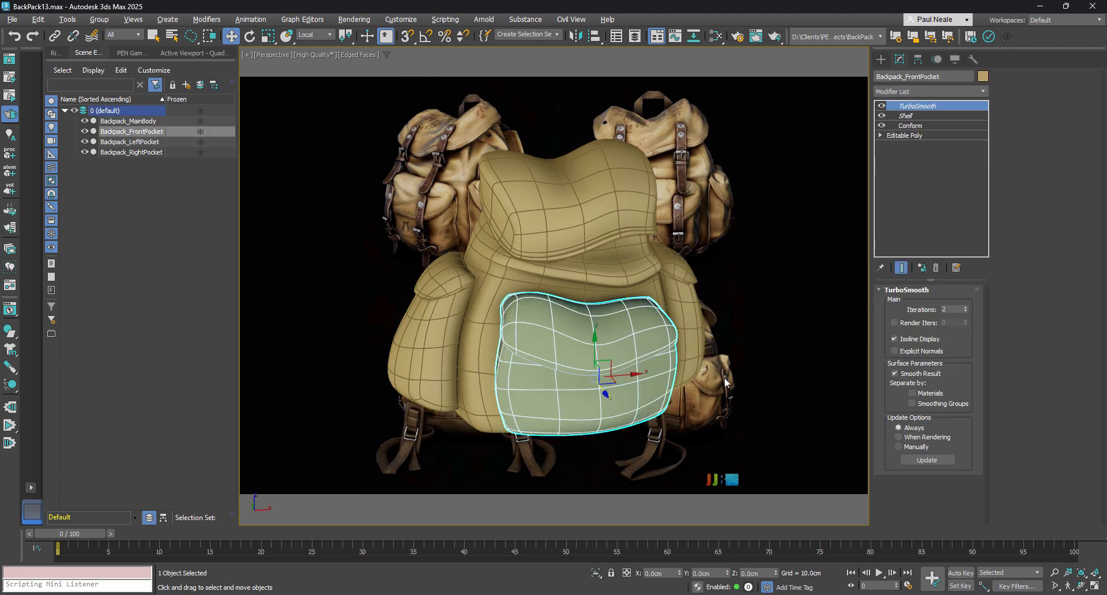
{"action": "middle_click_drag", "start_coordinate": [594, 311], "coordinate": [623, 323], "text": "alt"}
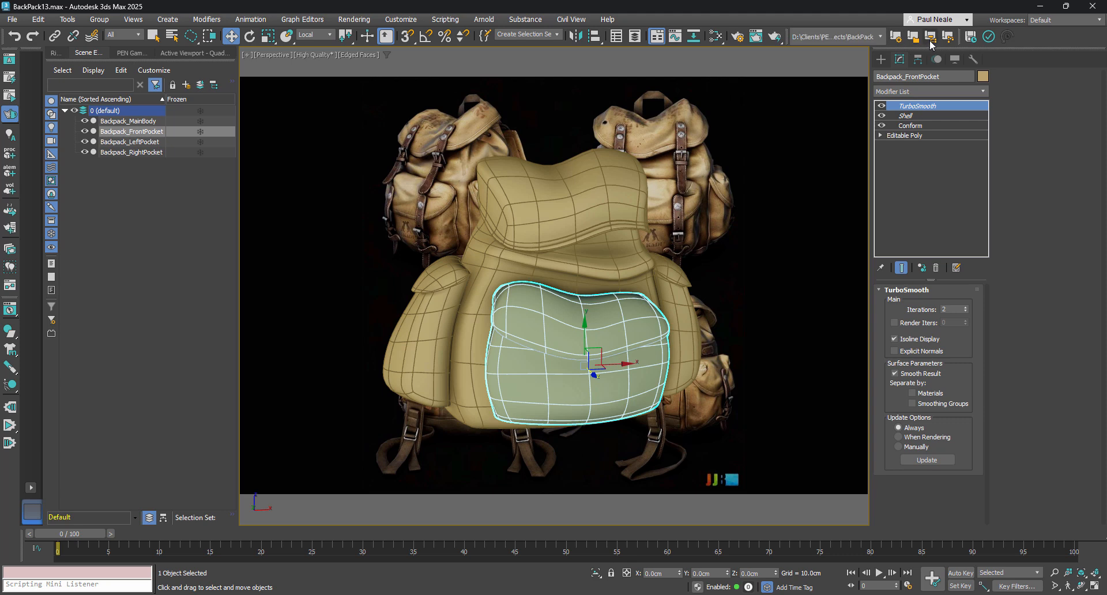
{"action": "mouse_move", "coordinate": [576, 296]}
{"action": "middle_mouse_down", "text": "alt"}
{"action": "mouse_move", "coordinate": [611, 300]}
{"action": "mouse_move", "coordinate": [554, 295]}
{"action": "mouse_move", "coordinate": [643, 273]}
{"action": "mouse_move", "coordinate": [558, 309]}
{"action": "mouse_move", "coordinate": [683, 314]}
{"action": "mouse_move", "coordinate": [647, 297]}
{"action": "mouse_move", "coordinate": [555, 299]}
{"action": "middle_mouse_up", "text": "alt"}
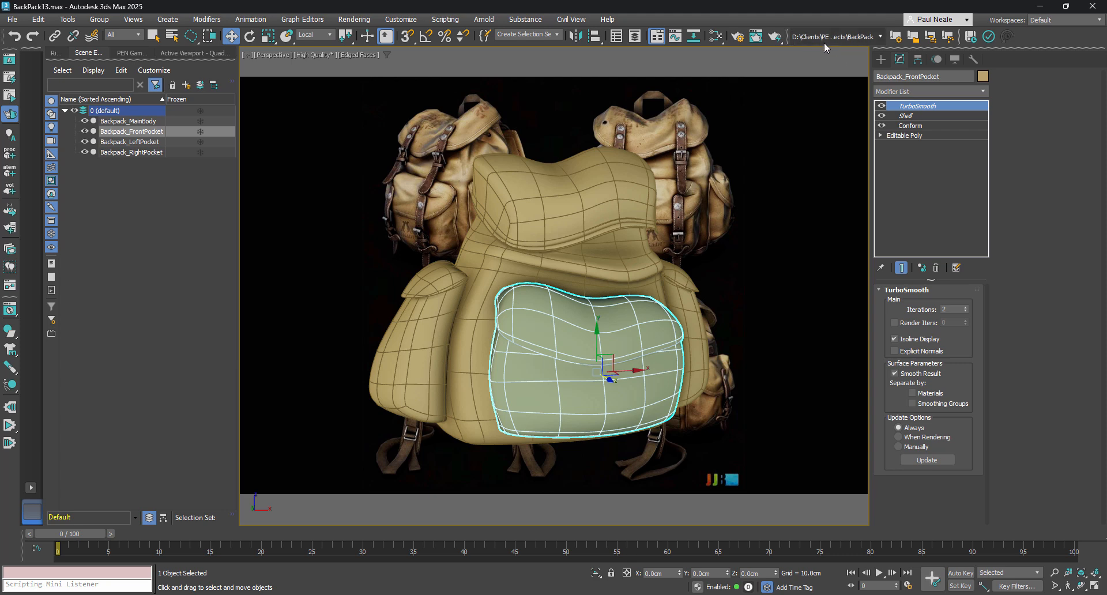
{"action": "middle_click_drag", "start_coordinate": [676, 292], "coordinate": [657, 291], "text": "alt"}
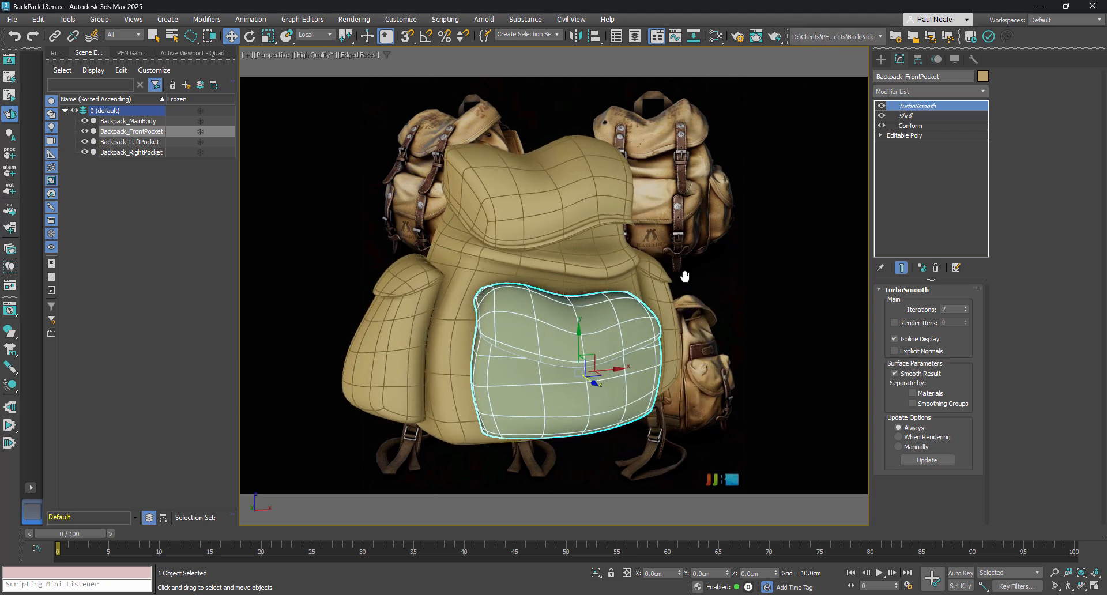
{"action": "middle_click_drag", "start_coordinate": [682, 276], "coordinate": [691, 334], "text": "alt"}
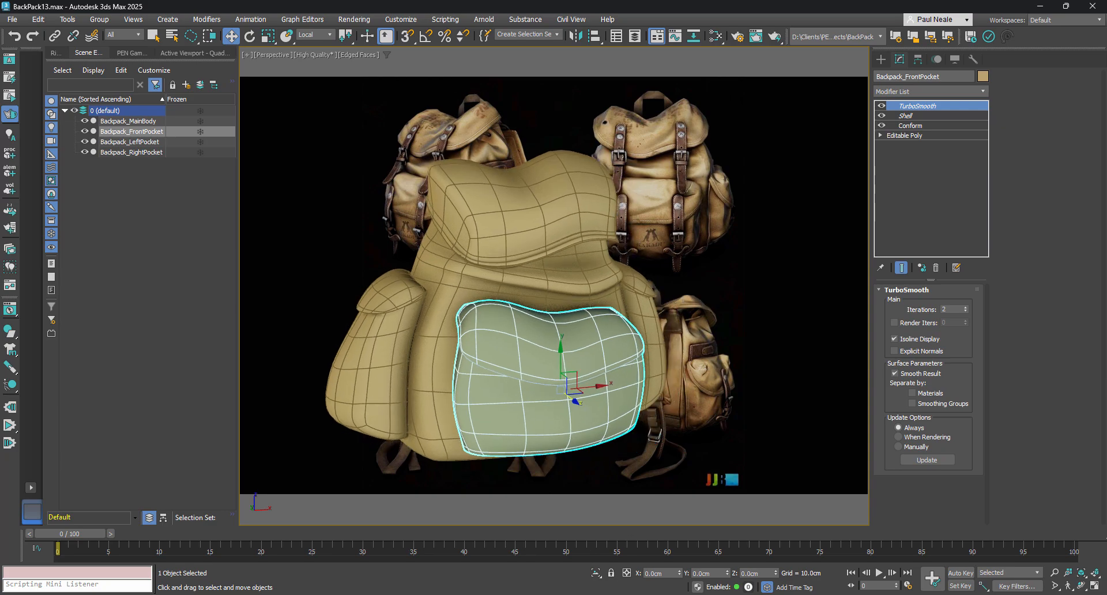
- Switch to FastStone Image Viewer and check the canvas size options for the four-view backpack reference image
{"action": "key", "text": "alt+Tab"}
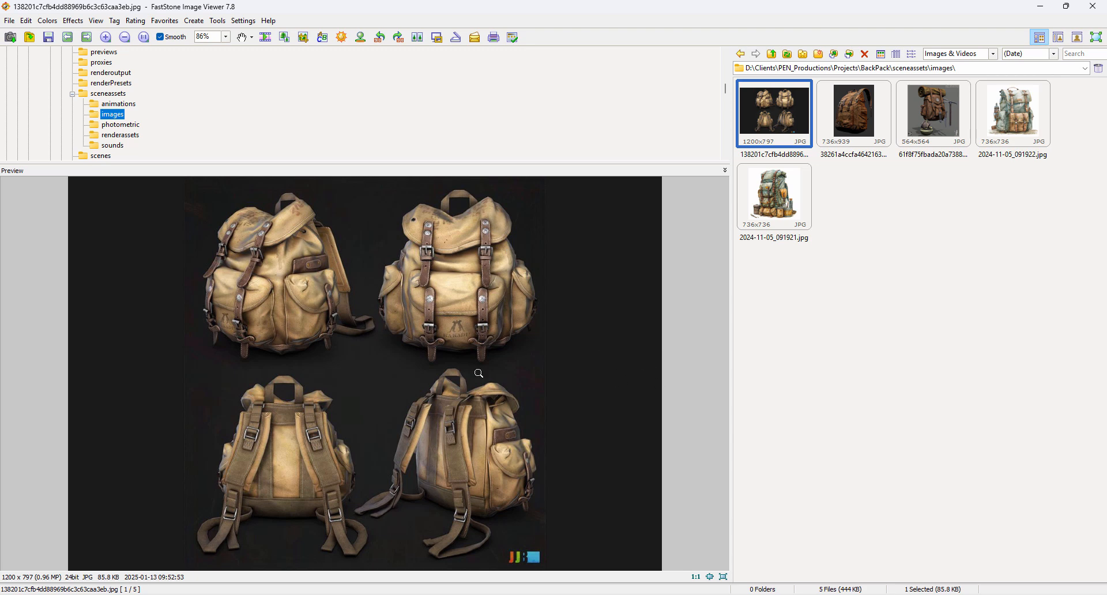
{"action": "left_click", "coordinate": [324, 353]}
{"action": "right_click", "coordinate": [324, 353]}
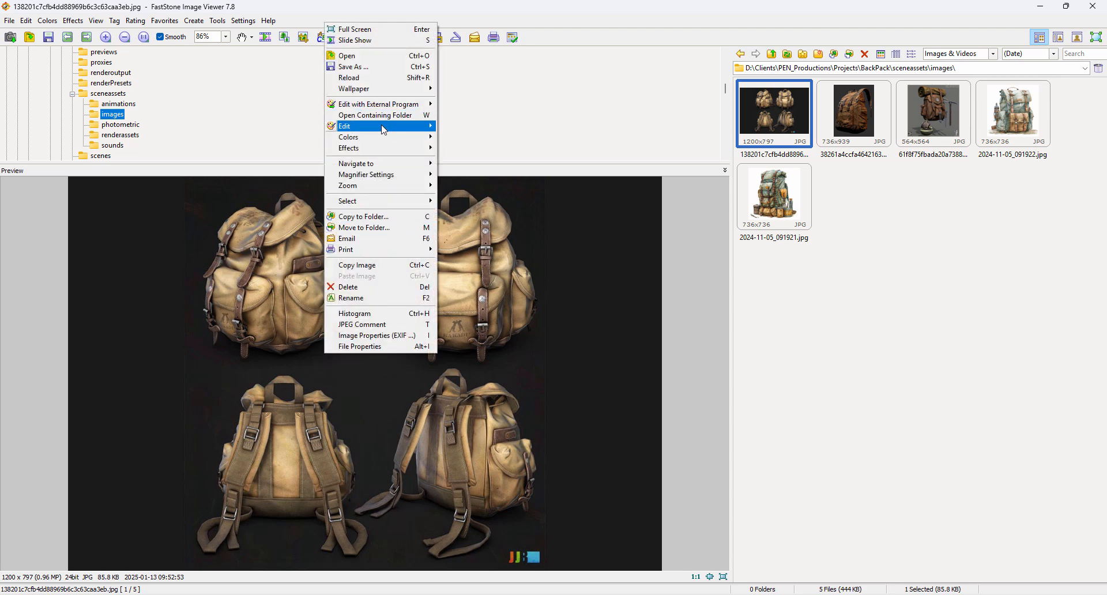
{"action": "mouse_move", "coordinate": [384, 128]}
{"action": "left_click", "coordinate": [239, 230]}
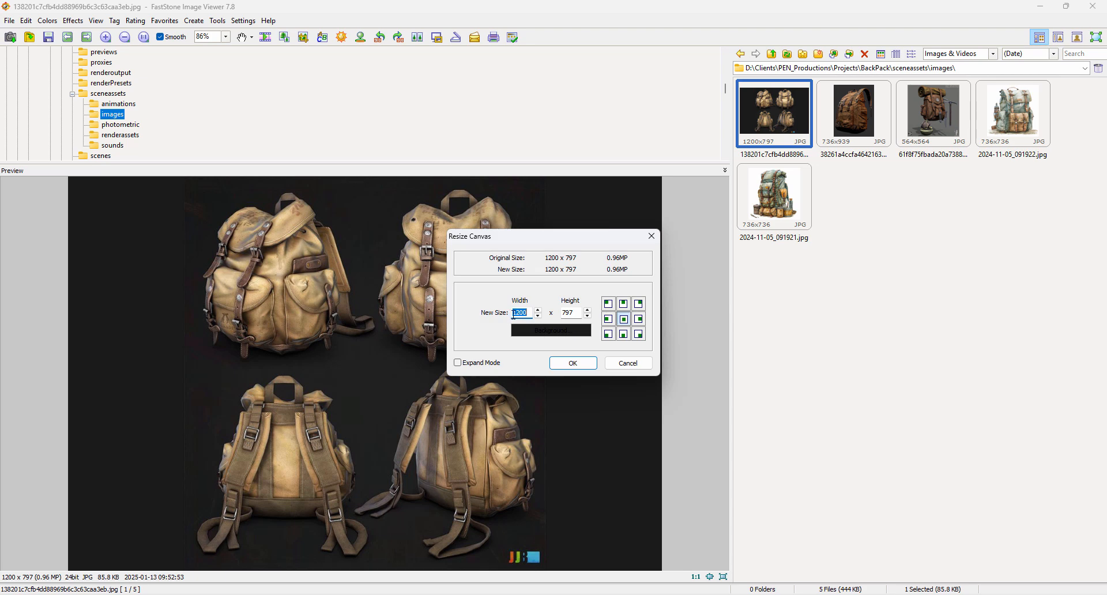
{"action": "left_click", "coordinate": [641, 363]}
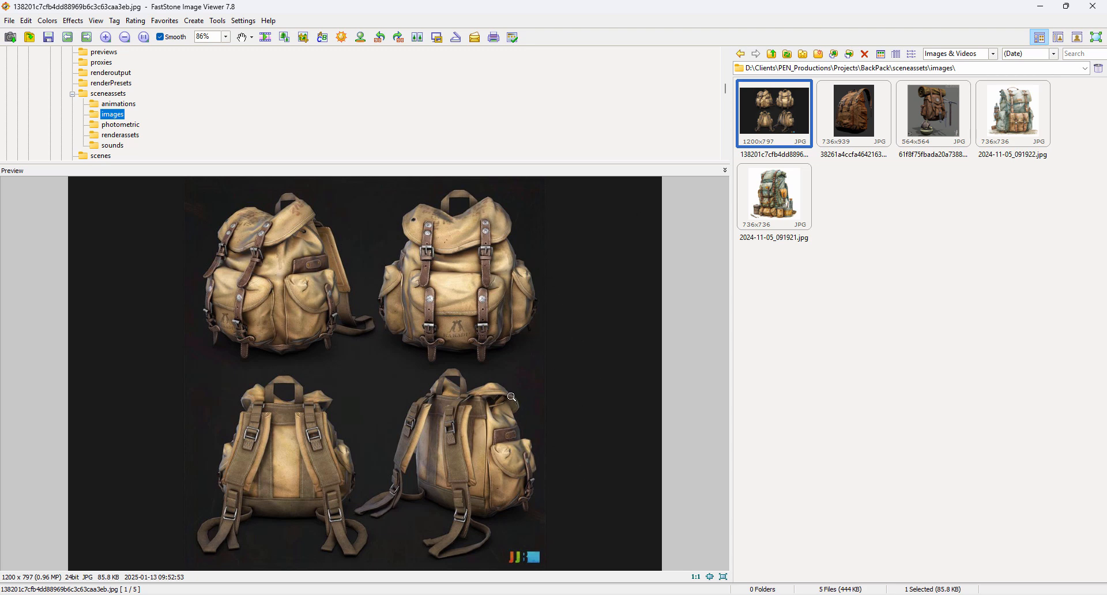
- View the brown leather backpack reference image, and return to the backpack model in 3ds Max
{"action": "left_click", "coordinate": [877, 133]}
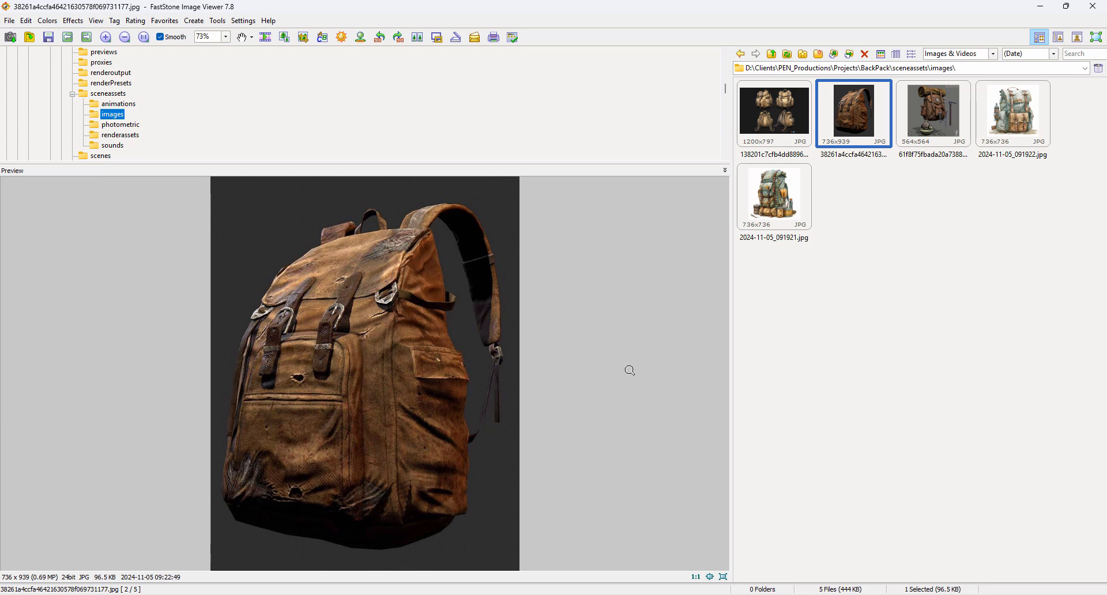
{"action": "key", "text": "alt+Tab"}
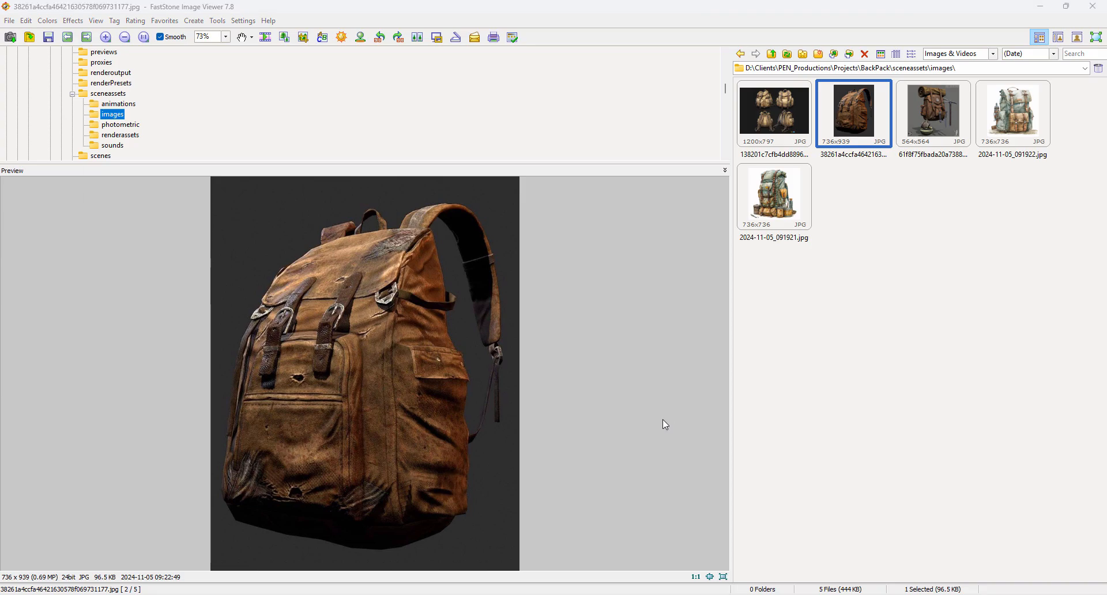
{"action": "left_click_drag", "start_coordinate": [655, 351], "coordinate": [687, 220], "text": "alt"}
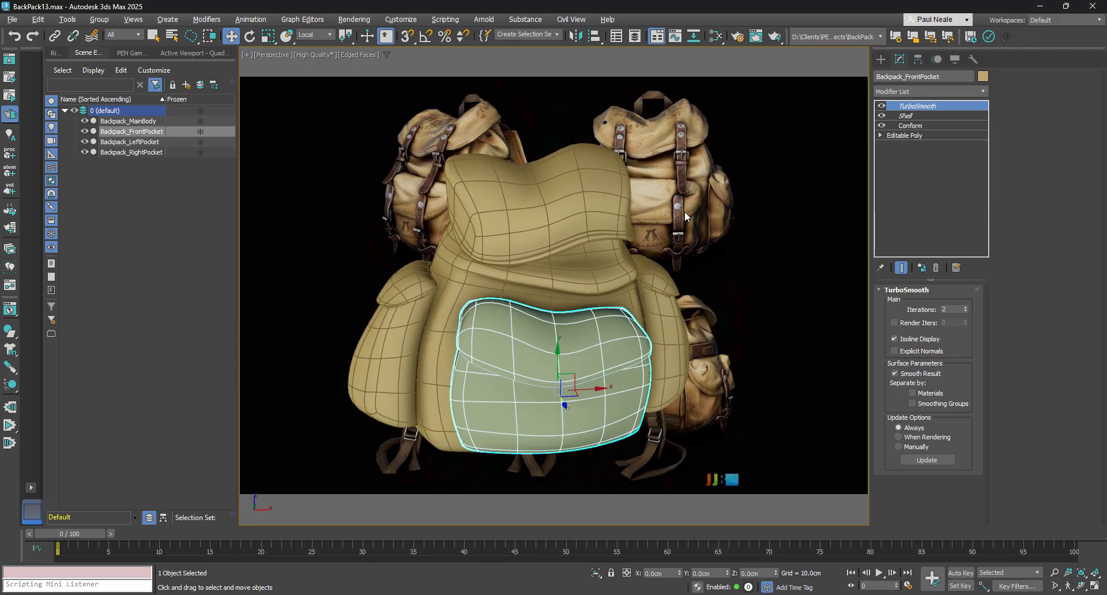
{"action": "middle_click_drag", "start_coordinate": [686, 216], "coordinate": [620, 216], "text": "alt"}
- Configure the viewport background to use the environment background and apply it to the active view
{"action": "left_click", "coordinate": [349, 55]}
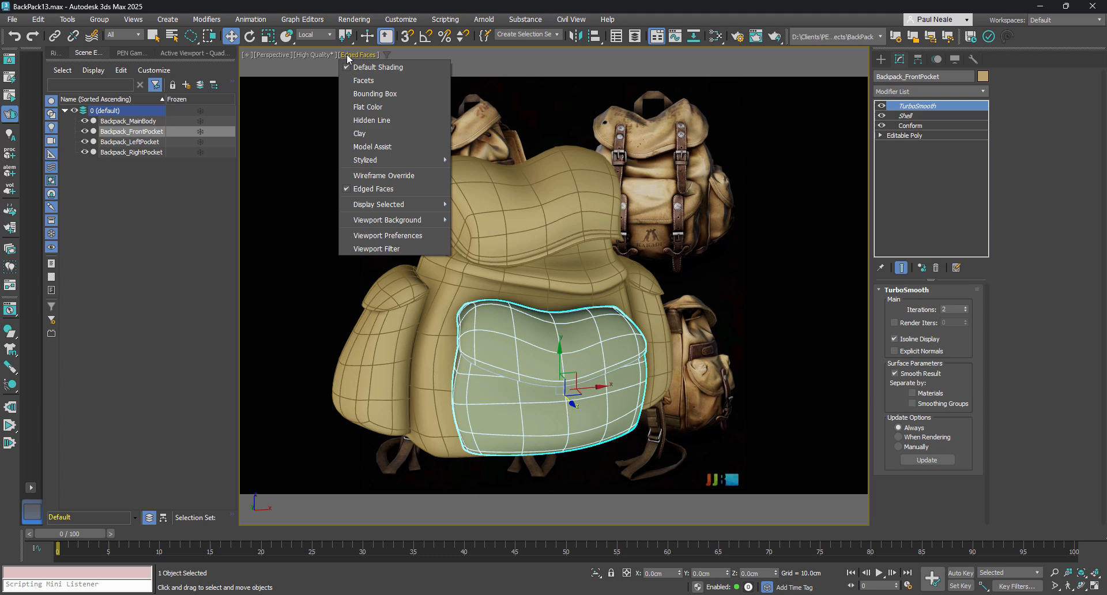
{"action": "left_click", "coordinate": [316, 54]}
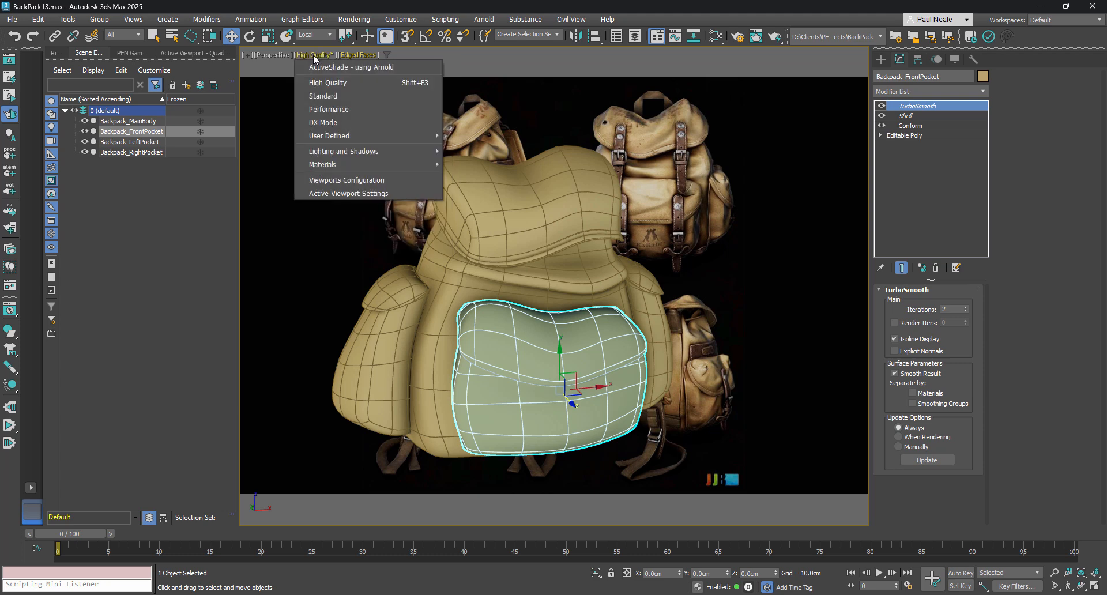
{"action": "left_click", "coordinate": [358, 54]}
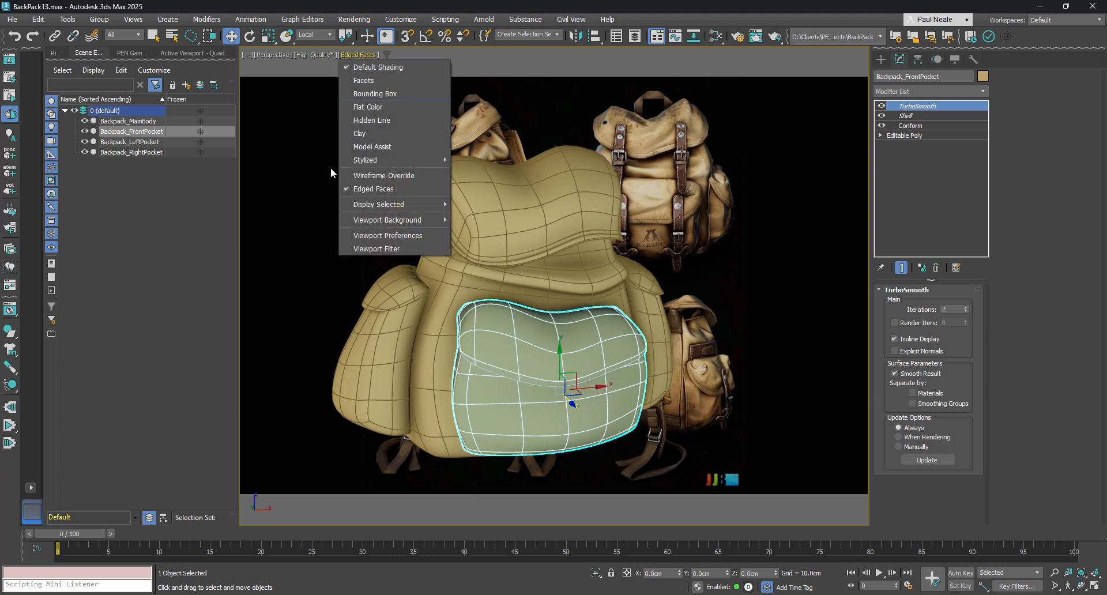
{"action": "mouse_move", "coordinate": [421, 219]}
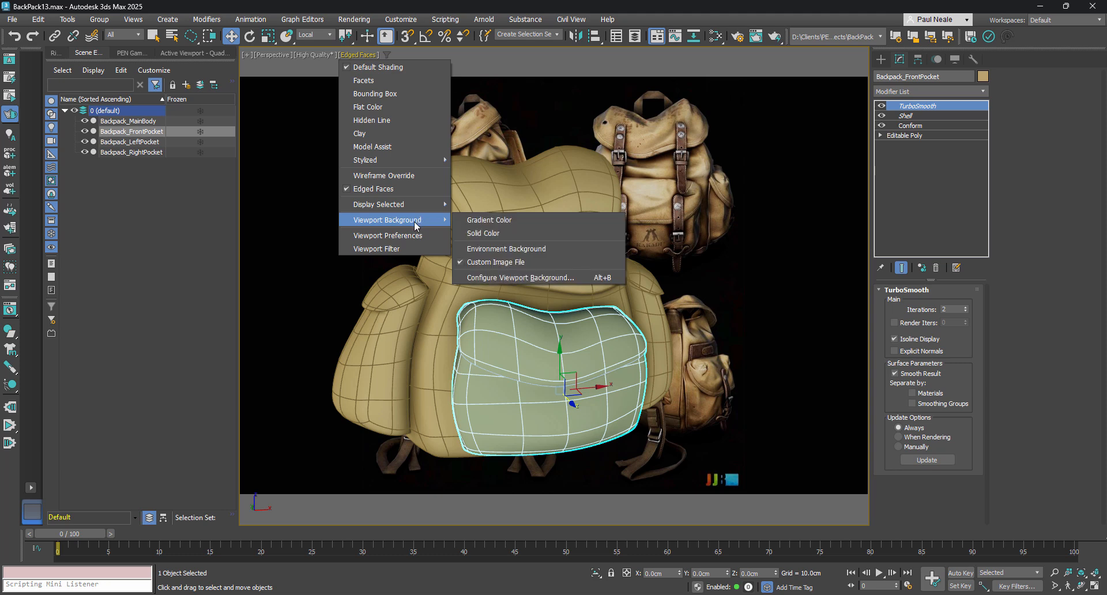
{"action": "left_click", "coordinate": [552, 279]}
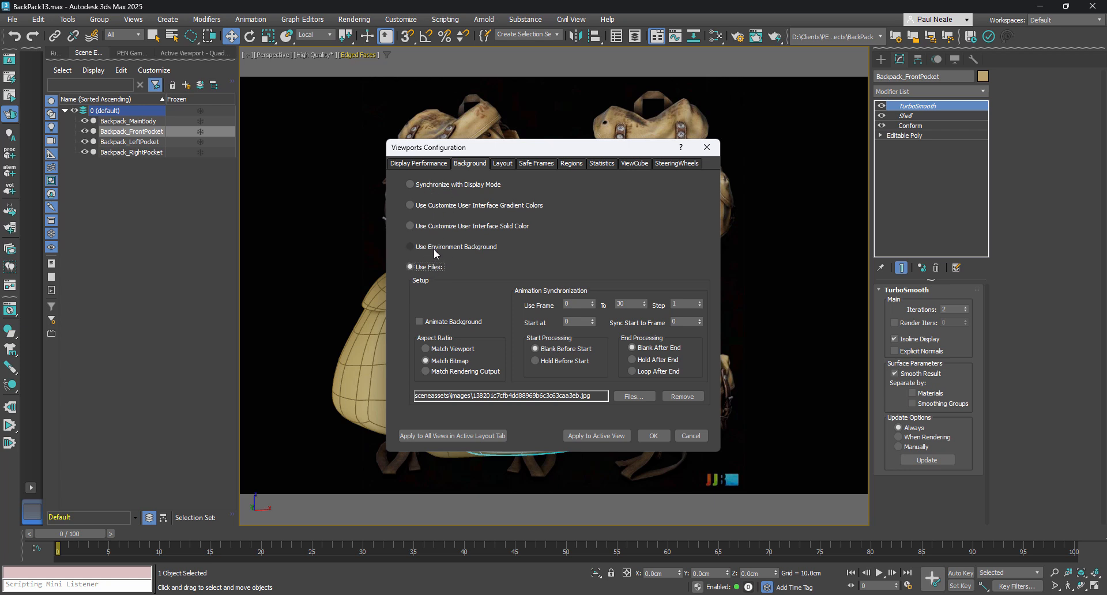
{"action": "left_click", "coordinate": [433, 247]}
{"action": "left_click", "coordinate": [580, 433]}
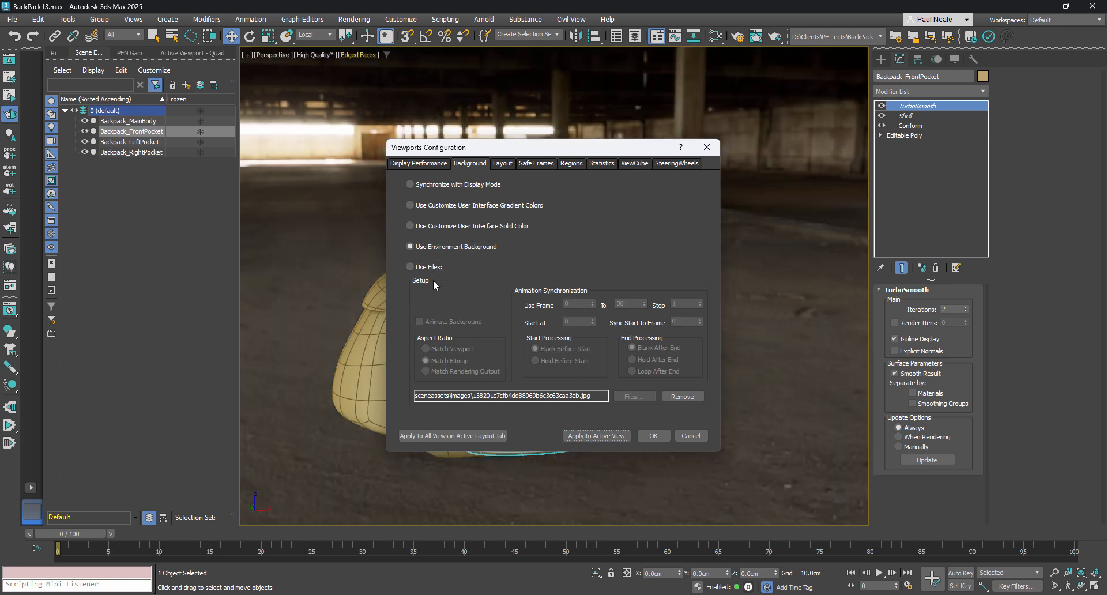
- Set the viewport background to use the reference image file, try the Match Viewport aspect ratio, and apply both to the active view
{"action": "left_click", "coordinate": [413, 266]}
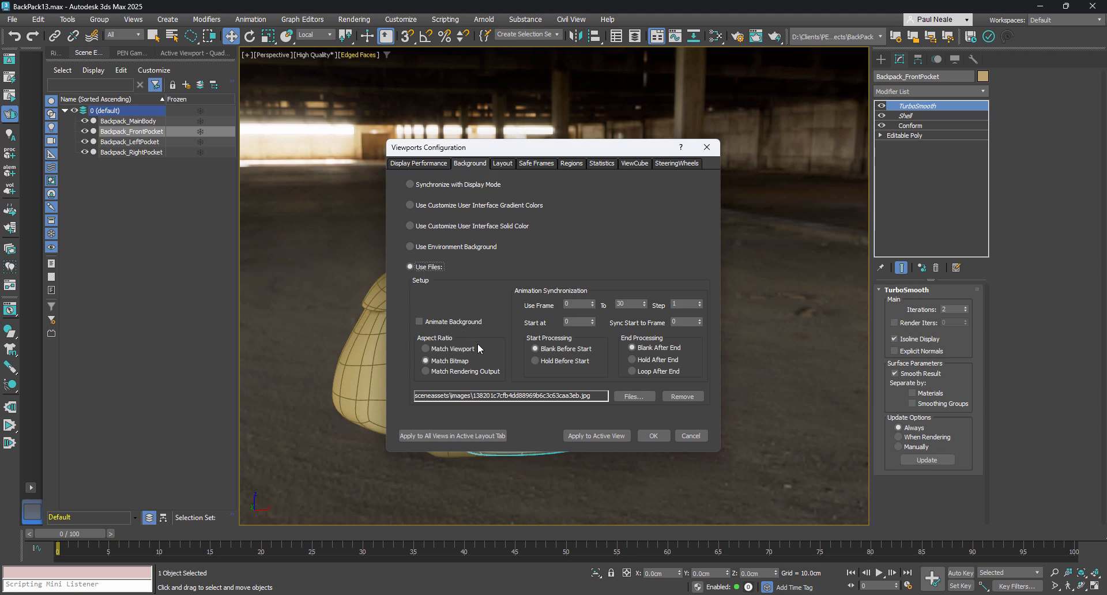
{"action": "left_click", "coordinate": [617, 437]}
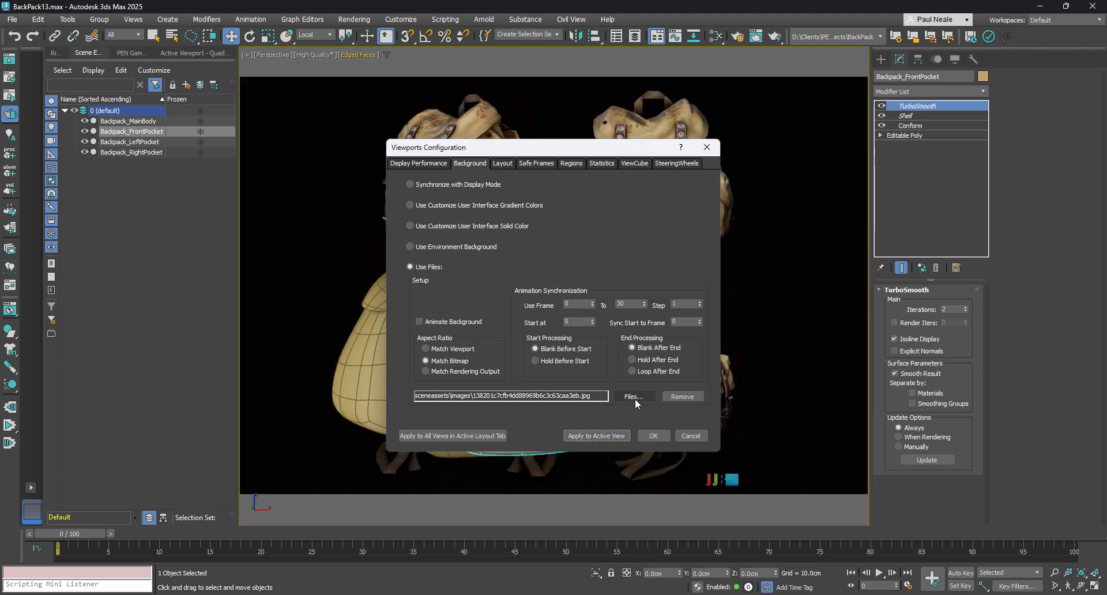
{"action": "left_click", "coordinate": [426, 348]}
{"action": "left_click", "coordinate": [596, 435]}
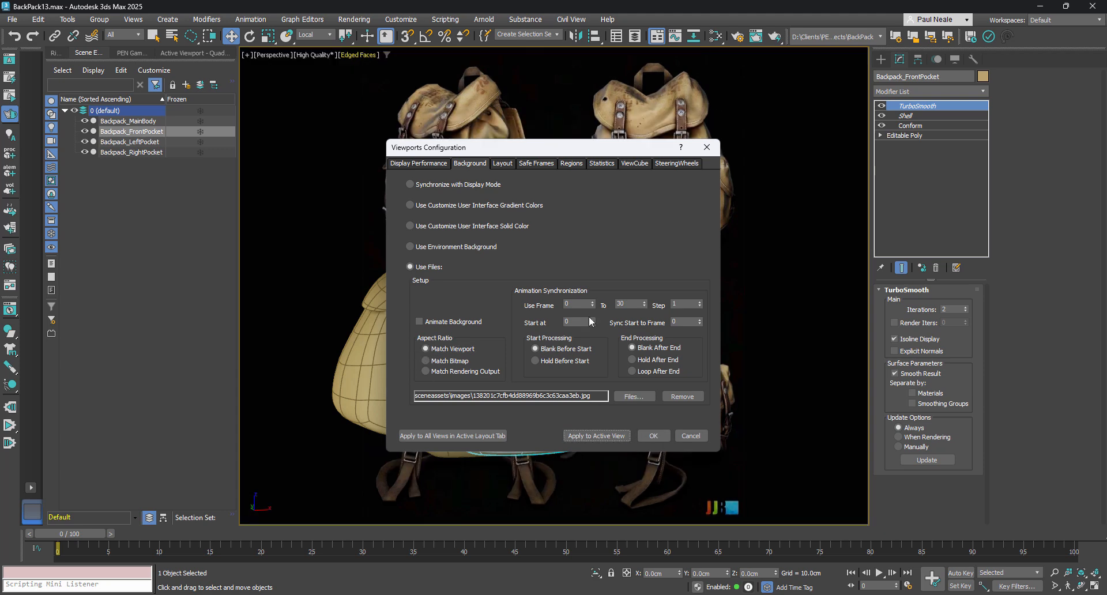
- Try the Match Rendering Output aspect ratio for the background image in the active view
{"action": "left_click_drag", "start_coordinate": [596, 152], "coordinate": [436, 178]}
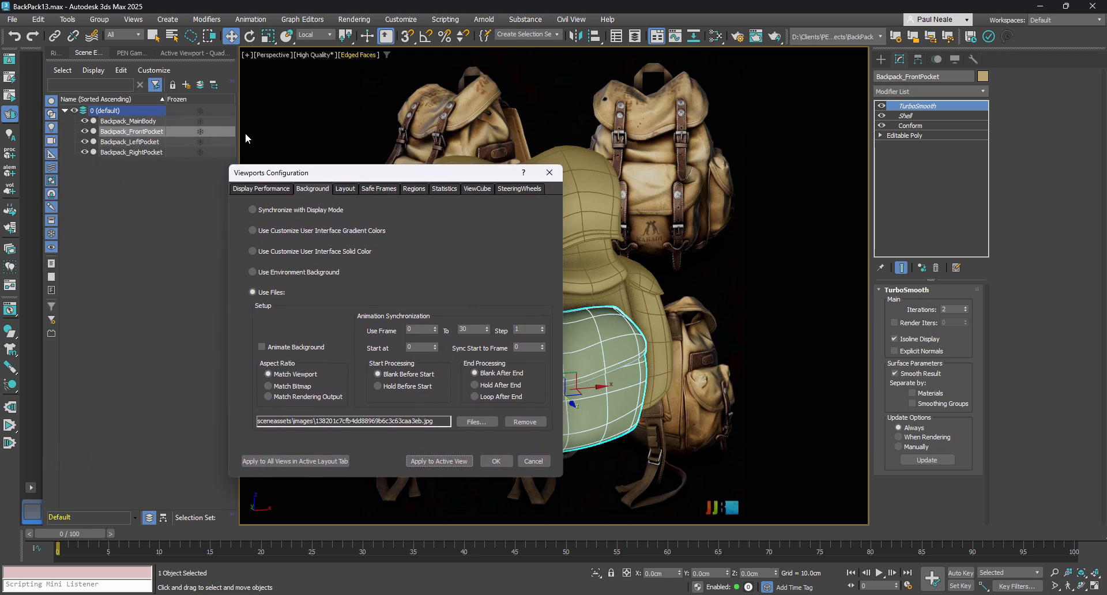
{"action": "left_click", "coordinate": [269, 397]}
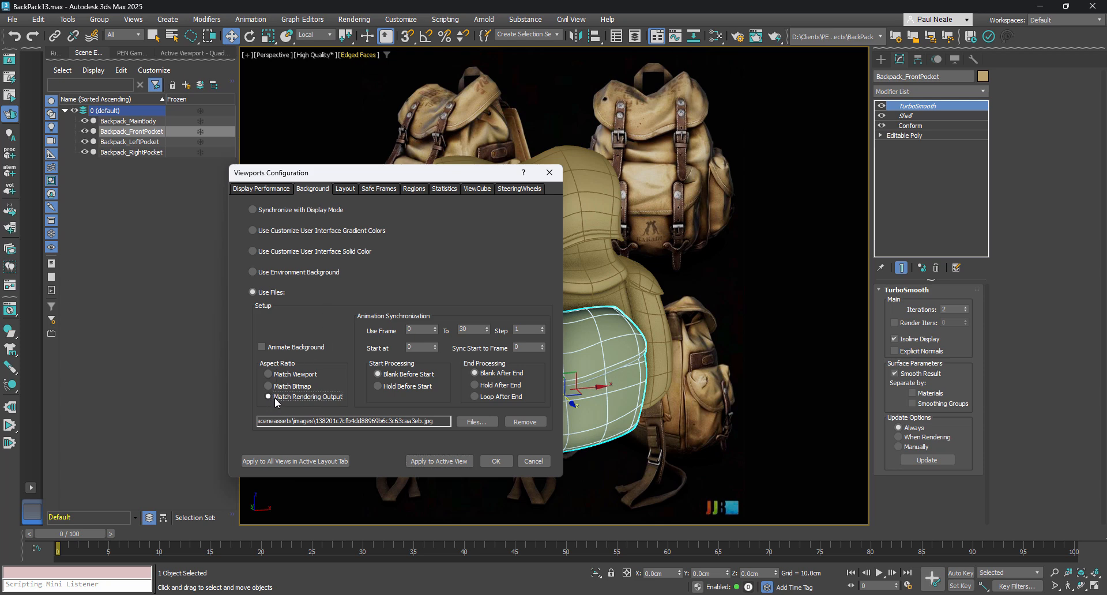
{"action": "left_click", "coordinate": [439, 461]}
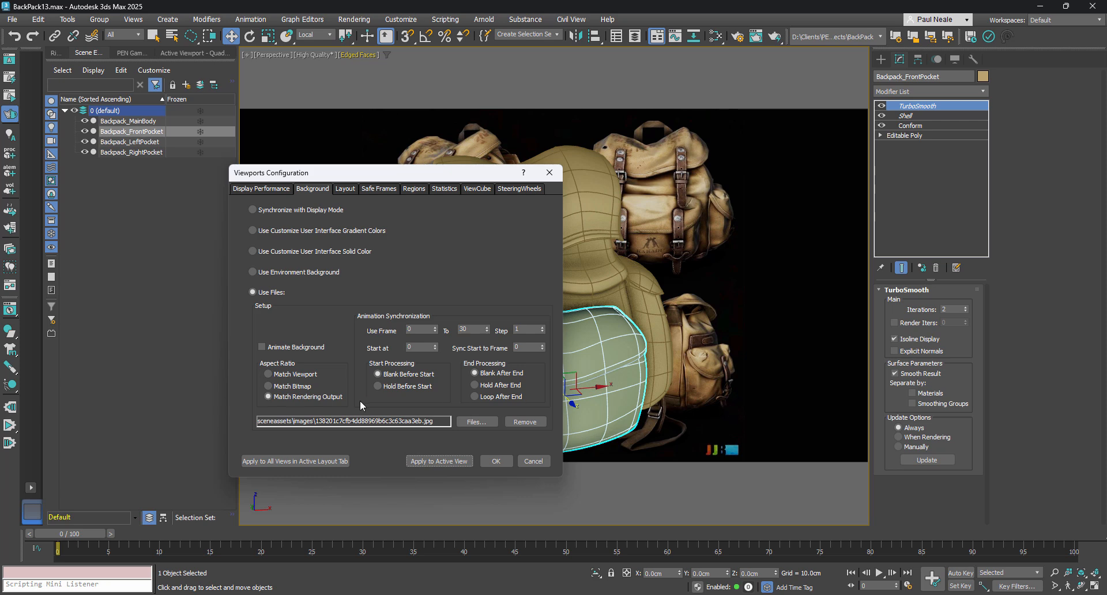
- Set the background image's aspect ratio to Match Bitmap, apply it to the active view and accept the viewport configuration
{"action": "left_click", "coordinate": [284, 386]}
{"action": "left_click", "coordinate": [452, 464]}
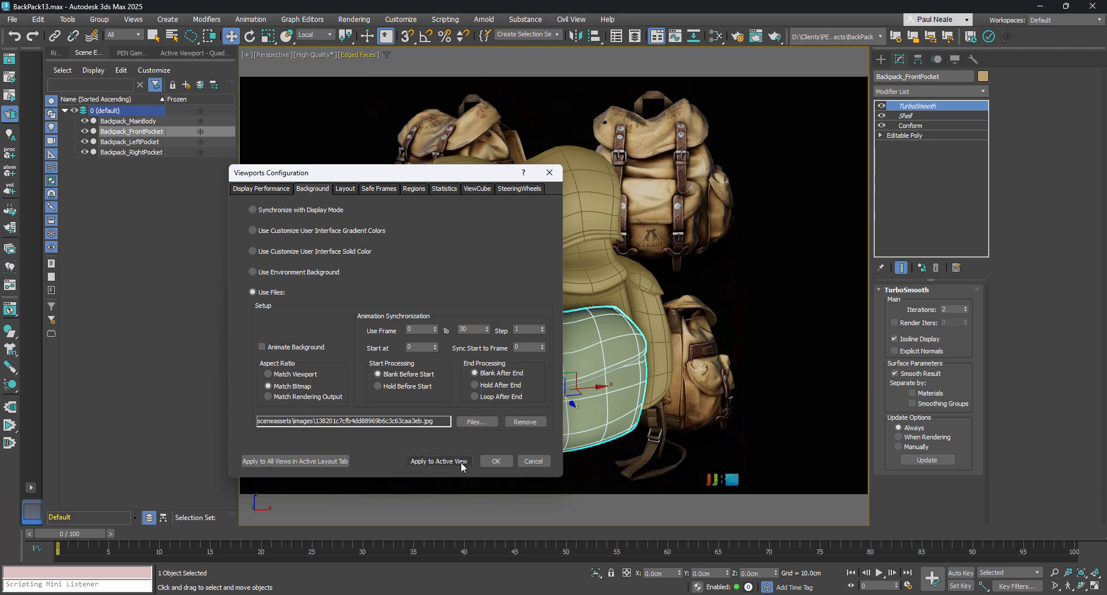
{"action": "left_click", "coordinate": [496, 461]}
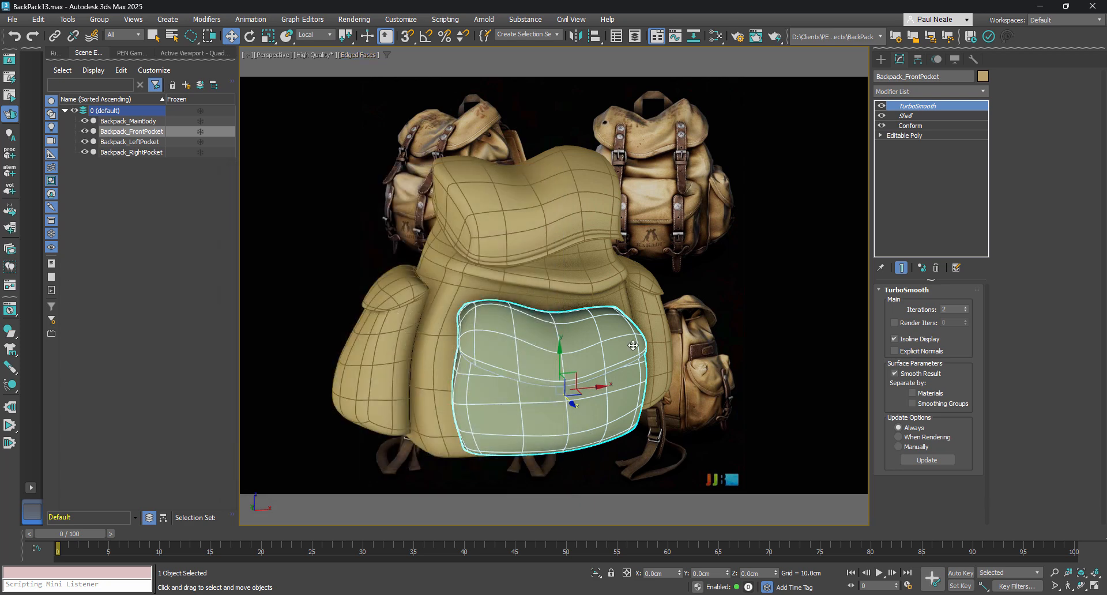
- Examine the HDRI Environment map's parameters in the Slate Material Editor, and close the editor
{"action": "middle_click_drag", "start_coordinate": [563, 296], "coordinate": [600, 286], "text": "alt"}
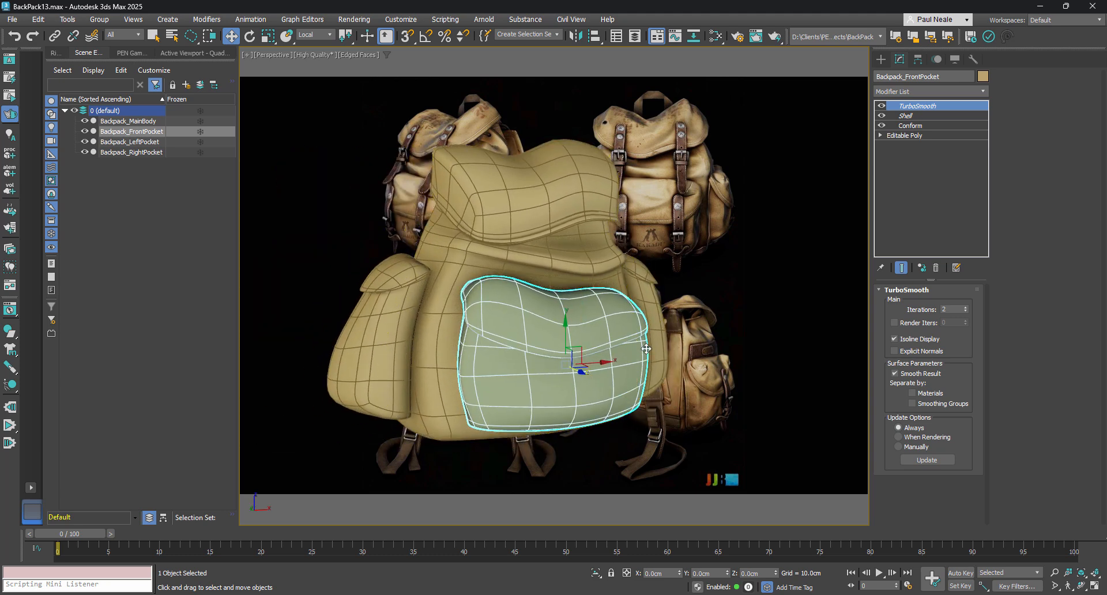
{"action": "mouse_move", "coordinate": [583, 315]}
{"action": "middle_mouse_down", "text": "alt"}
{"action": "mouse_move", "coordinate": [539, 309]}
{"action": "mouse_move", "coordinate": [570, 332]}
{"action": "middle_mouse_up", "text": "alt"}
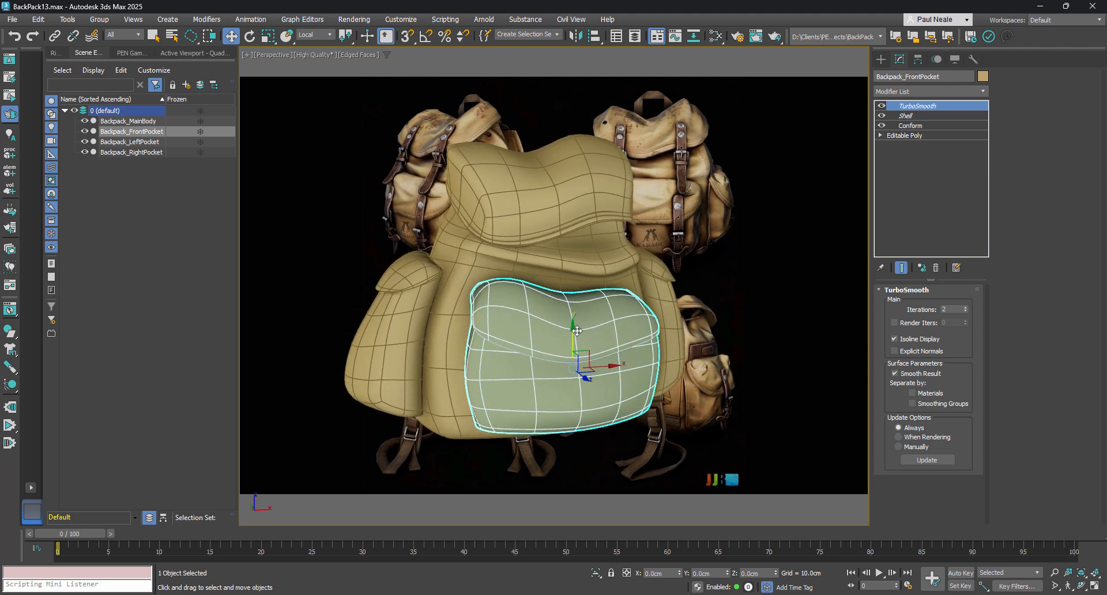
{"action": "key", "text": "m"}
{"action": "left_click_drag", "start_coordinate": [629, 257], "coordinate": [618, 245]}
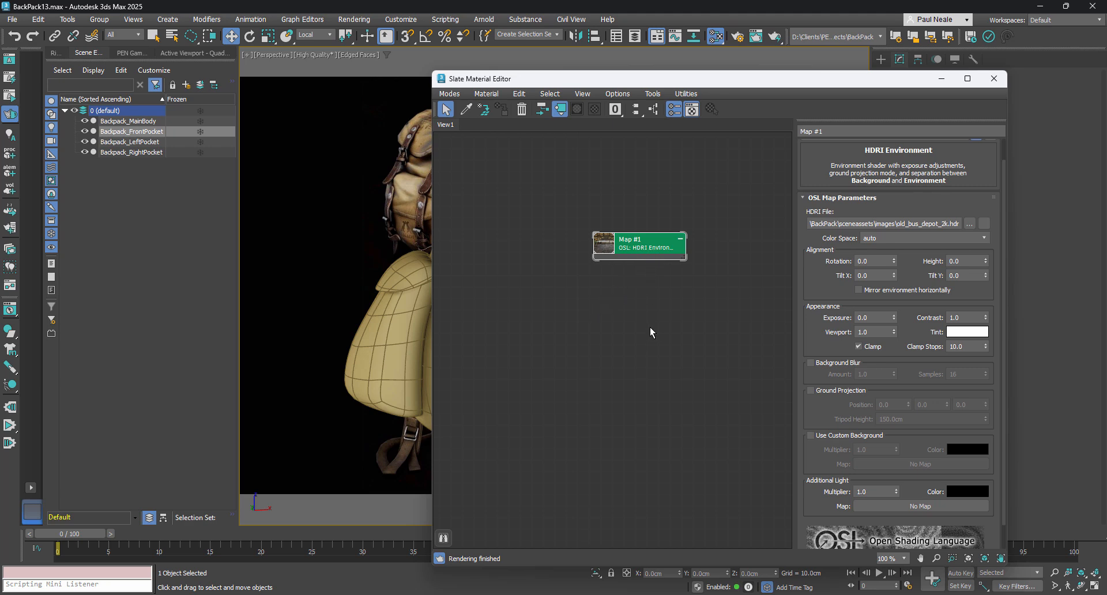
{"action": "key", "text": "m"}
- Check the environment map assignment in the Environment and Effects settings, and return to the backpack view
{"action": "key", "text": "8"}
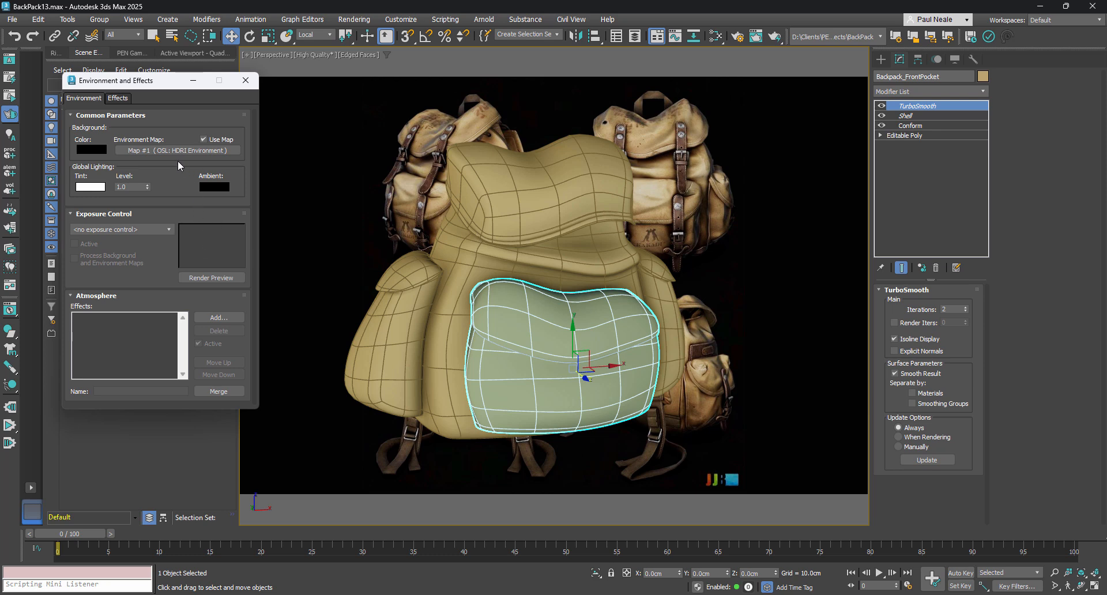
{"action": "key", "text": "8"}
{"action": "middle_click_drag", "start_coordinate": [631, 330], "coordinate": [587, 325], "text": "alt"}
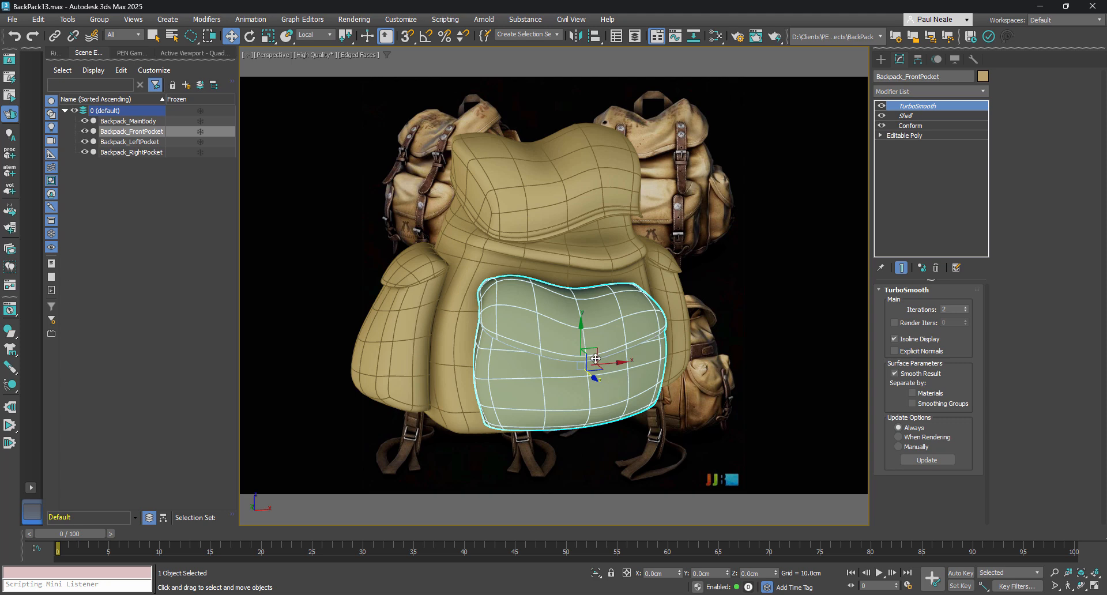
- Check the reference image's path and status in Asset Tracking, close it, and return to the backpack view
{"action": "middle_click_drag", "start_coordinate": [596, 358], "coordinate": [598, 358]}
{"action": "key", "text": "shift+t"}
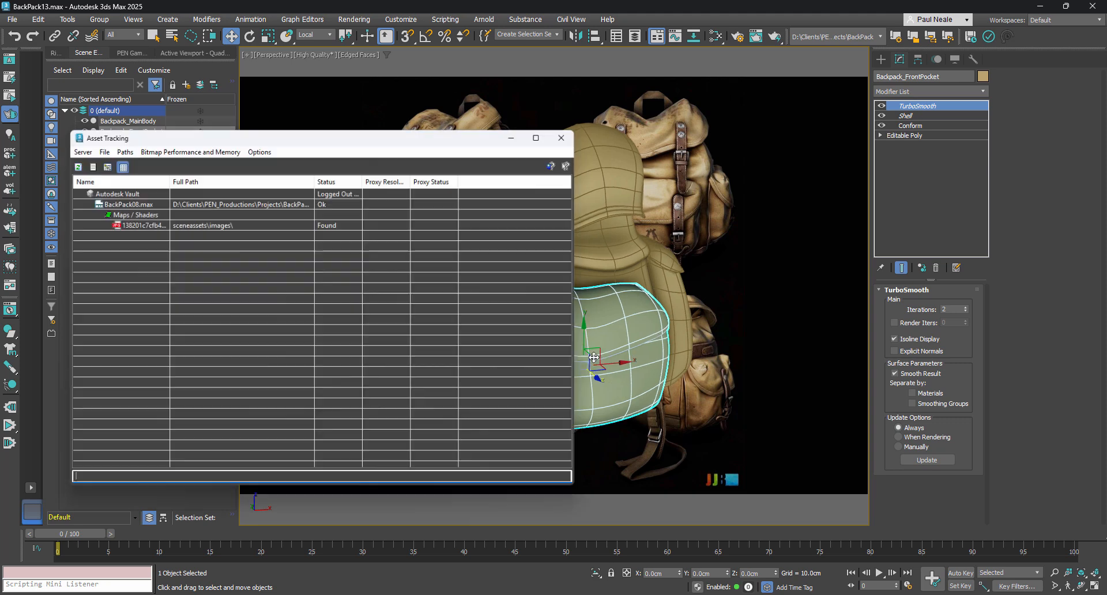
{"action": "left_click", "coordinate": [204, 226]}
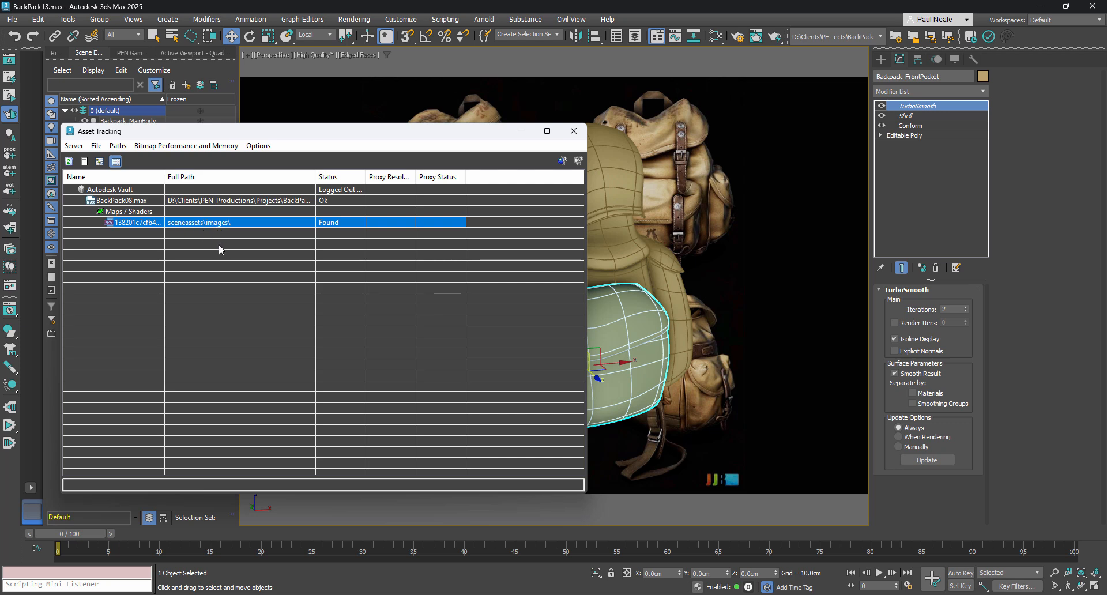
{"action": "left_click", "coordinate": [573, 131]}
{"action": "middle_click_drag", "start_coordinate": [616, 343], "coordinate": [679, 289], "text": "alt"}
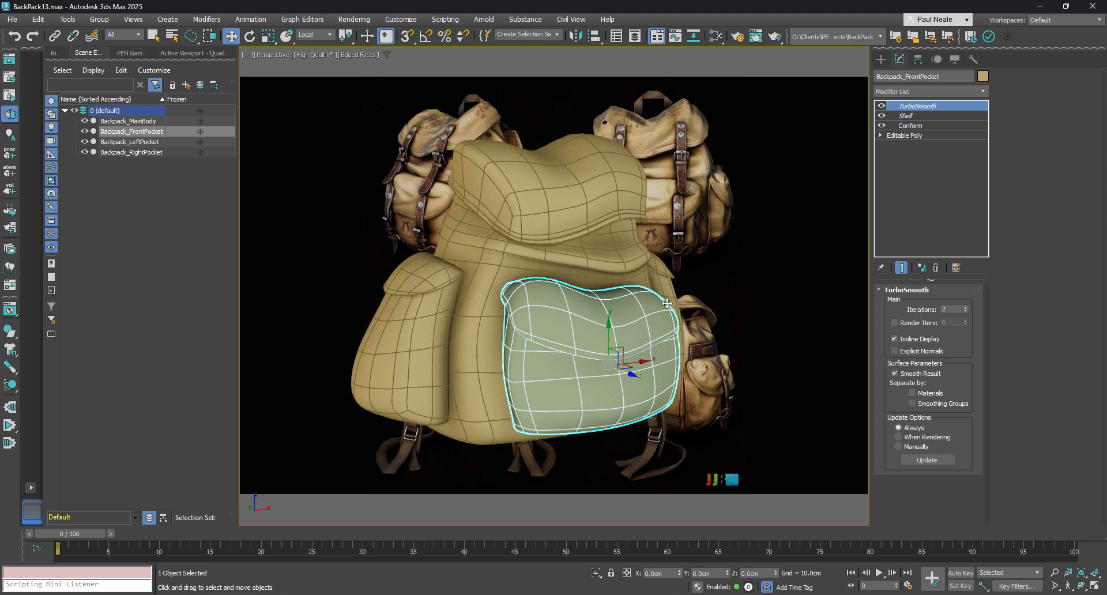
{"action": "mouse_move", "coordinate": [702, 358]}
{"action": "middle_mouse_down", "text": "alt"}
{"action": "mouse_move", "coordinate": [697, 277]}
{"action": "mouse_move", "coordinate": [716, 320]}
{"action": "mouse_move", "coordinate": [692, 323]}
{"action": "mouse_move", "coordinate": [716, 316]}
{"action": "mouse_move", "coordinate": [698, 347]}
{"action": "middle_mouse_up", "text": "alt"}
- Isolate the backpack's main body and go to its base Editable Poly level in the modifier stack
{"action": "left_click", "coordinate": [583, 249]}
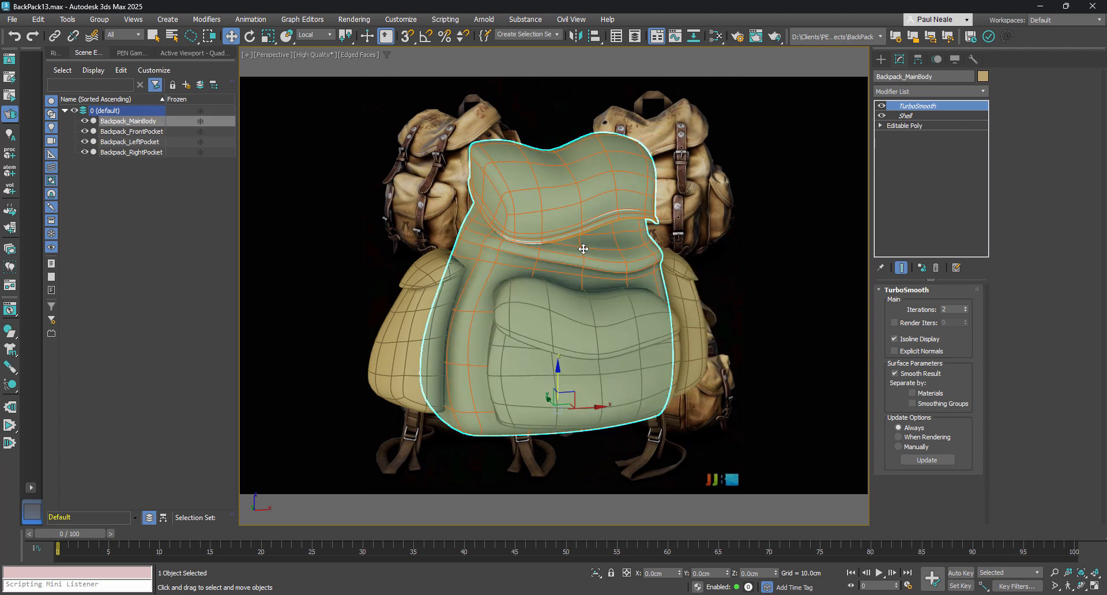
{"action": "key", "text": "alt+q"}
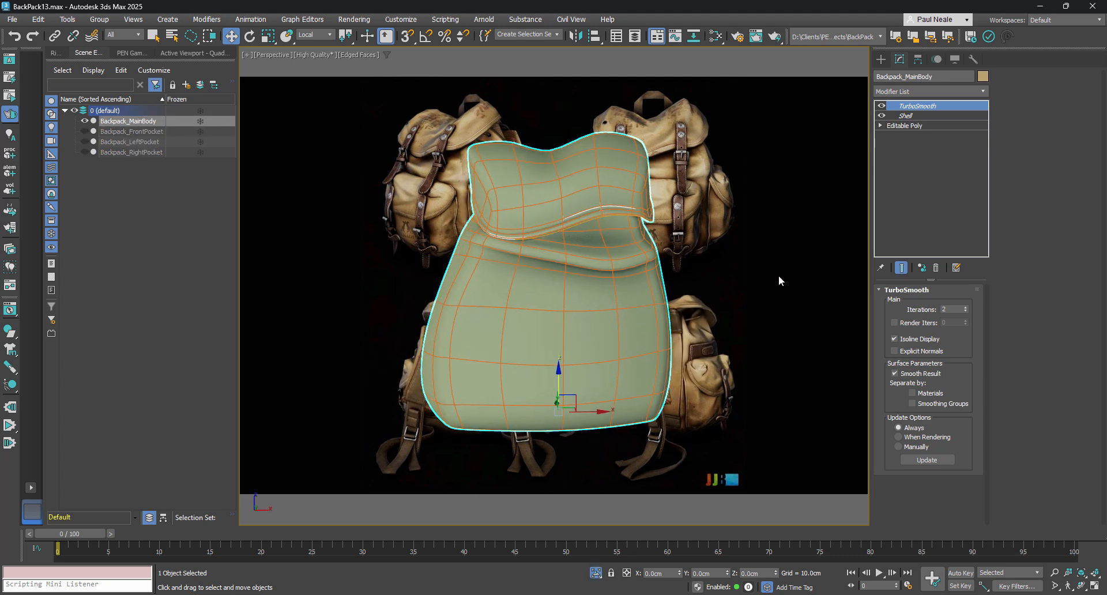
{"action": "left_click", "coordinate": [912, 127]}
{"action": "middle_click_drag", "start_coordinate": [632, 290], "coordinate": [624, 360], "text": "alt"}
- Create a box beside the main body, about 31.7 cm long, 32 cm wide and 48.8 cm high, with two width segments
{"action": "right_click", "coordinate": [623, 357]}
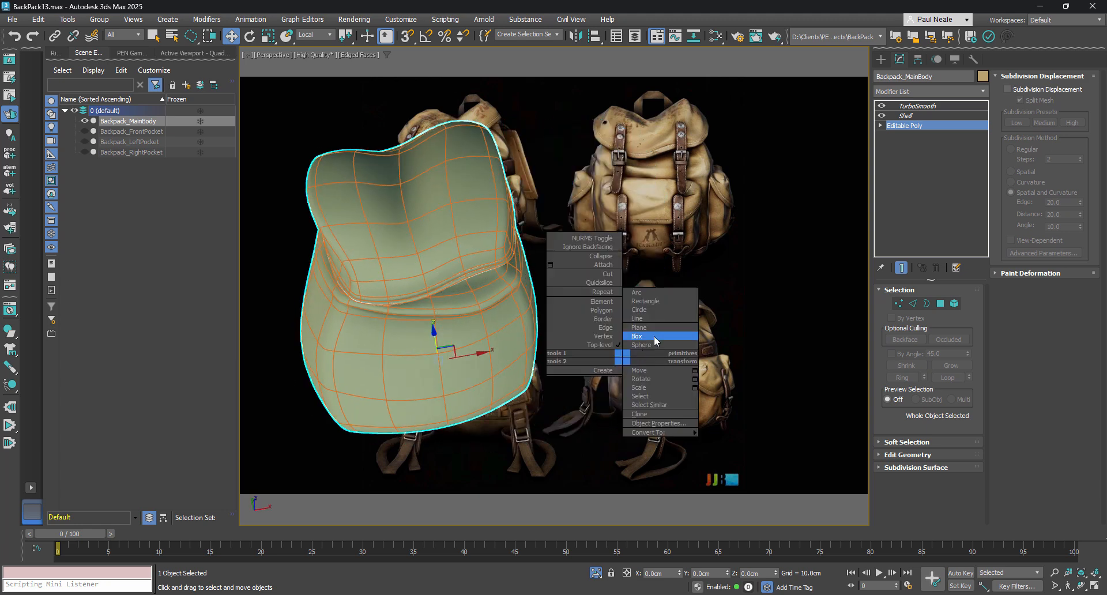
{"action": "left_click", "coordinate": [636, 336]}
{"action": "left_click_drag", "start_coordinate": [614, 334], "coordinate": [803, 415]}
{"action": "left_click", "coordinate": [800, 137]}
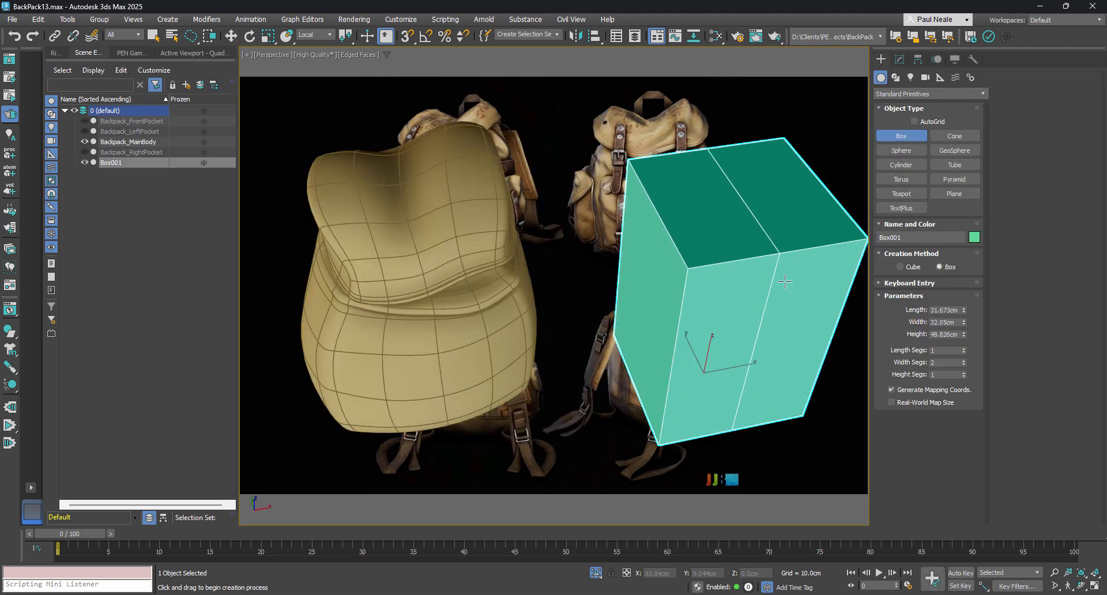
{"action": "middle_click_drag", "start_coordinate": [786, 279], "coordinate": [742, 337], "text": "alt"}
{"action": "key", "text": "w"}
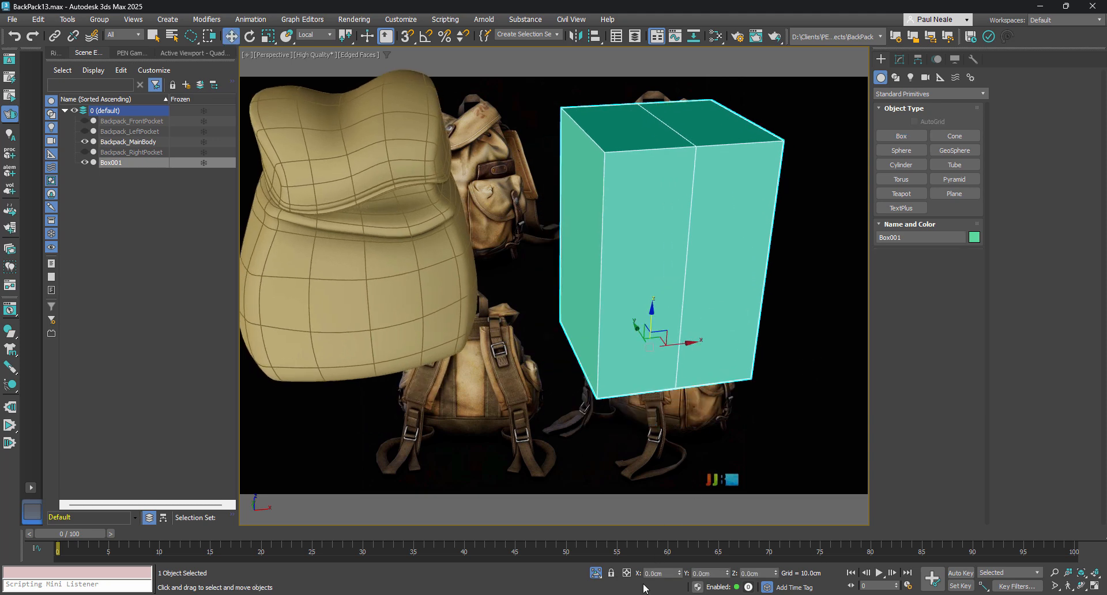
- Switch the reference coordinate system to View and set the box's X position to 0 cm
{"action": "middle_click_drag", "start_coordinate": [687, 395], "coordinate": [697, 390]}
{"action": "right_click", "coordinate": [680, 375], "text": "alt"}
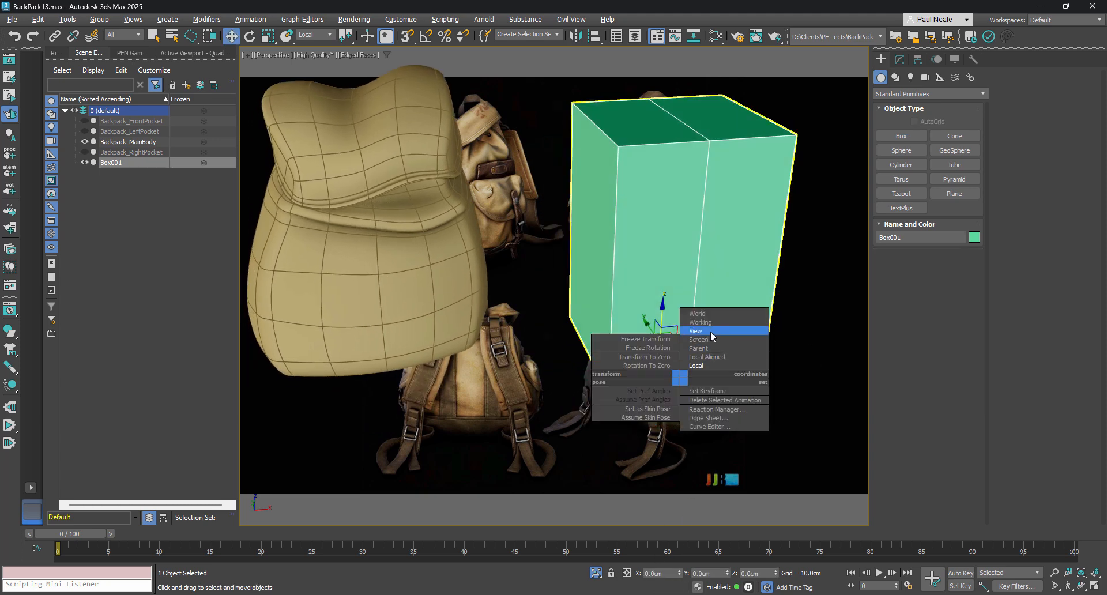
{"action": "left_click", "coordinate": [710, 331]}
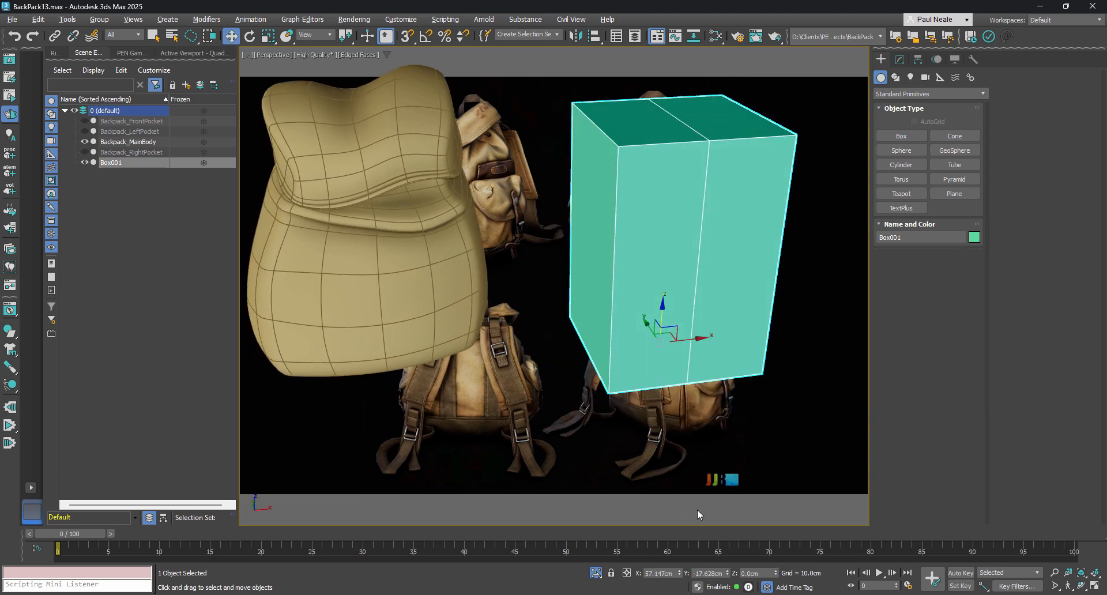
{"action": "right_click", "coordinate": [680, 573]}
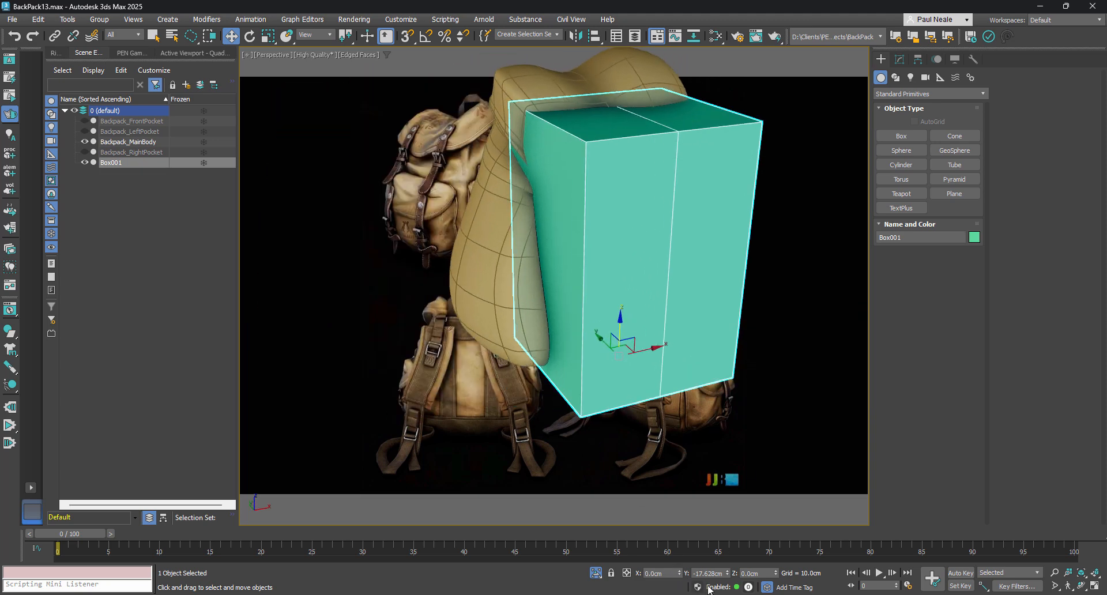
{"action": "middle_click_drag", "start_coordinate": [733, 397], "coordinate": [614, 384]}
- Convert the box to Editable Poly and delete the polygons of one half along its centre line
{"action": "right_click", "coordinate": [512, 303]}
{"action": "mouse_move", "coordinate": [605, 453]}
{"action": "left_click", "coordinate": [652, 453]}
{"action": "key", "text": "4"}
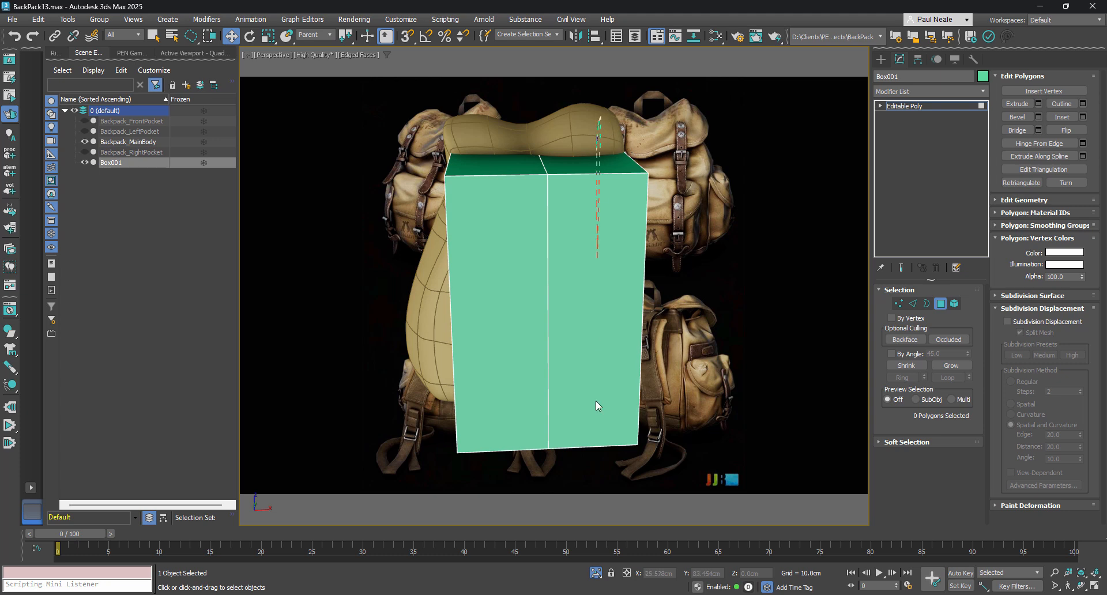
{"action": "left_click", "coordinate": [596, 400]}
{"action": "key", "text": "Delete"}
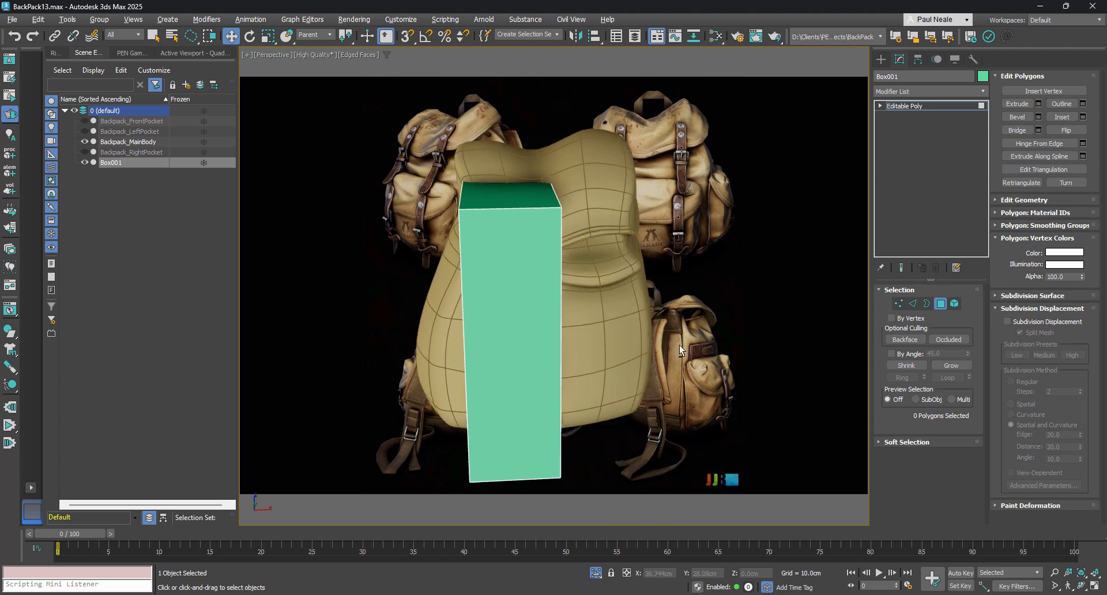
- Add a Symmetry modifier to the half box, mirrored on X with Flip on and Slice Along Mirror off
{"action": "middle_click_drag", "start_coordinate": [679, 344], "coordinate": [915, 304], "text": "alt"}
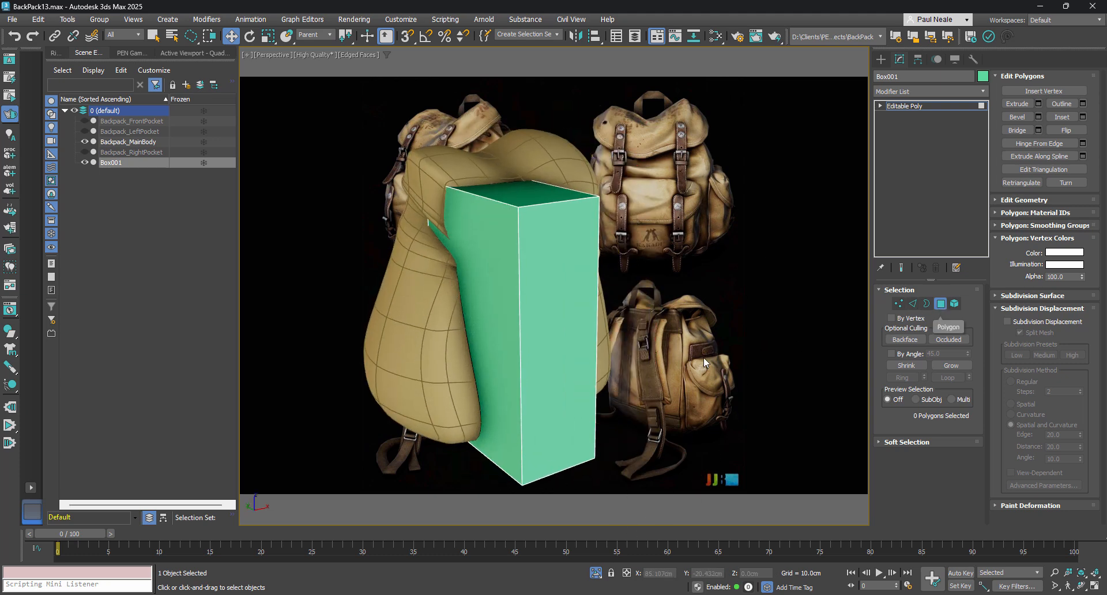
{"action": "middle_click_drag", "start_coordinate": [703, 358], "coordinate": [668, 366], "text": "alt"}
{"action": "type", "text": "xsymm"}
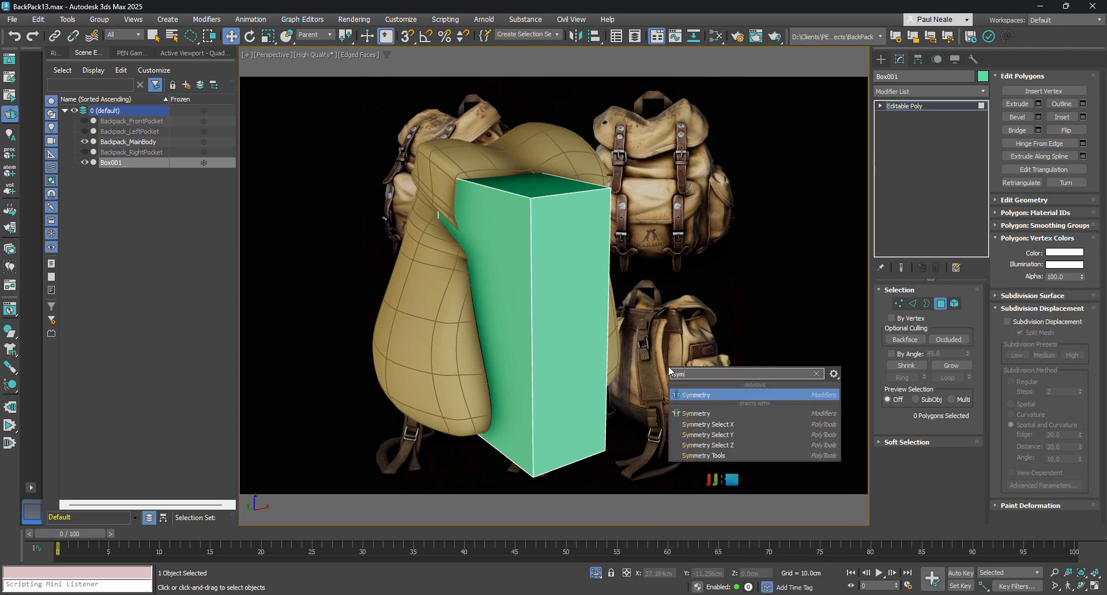
{"action": "key", "text": "Return"}
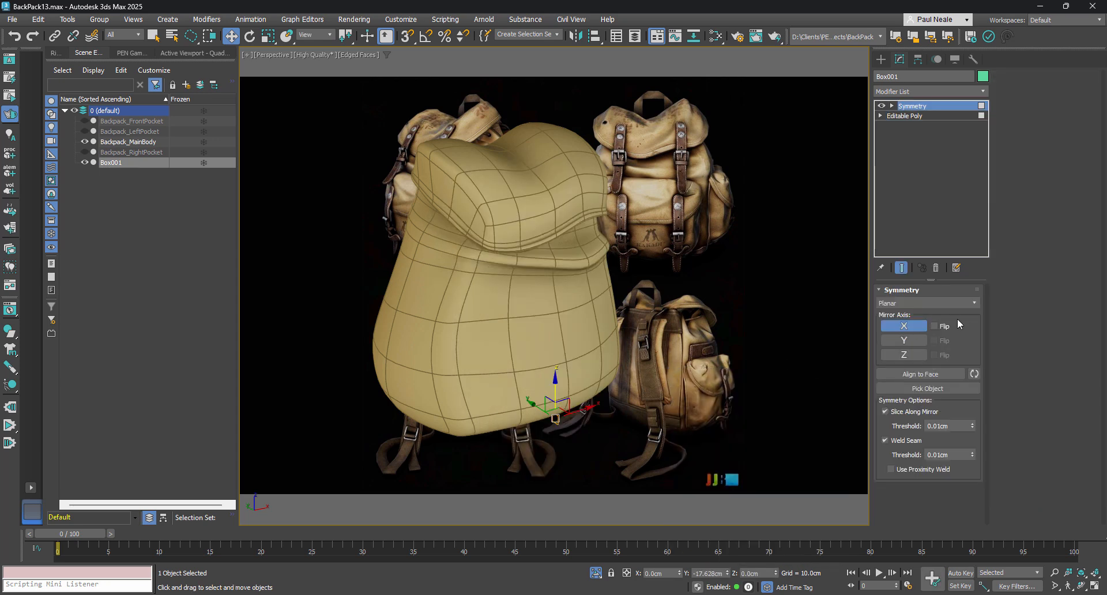
{"action": "left_click", "coordinate": [935, 326]}
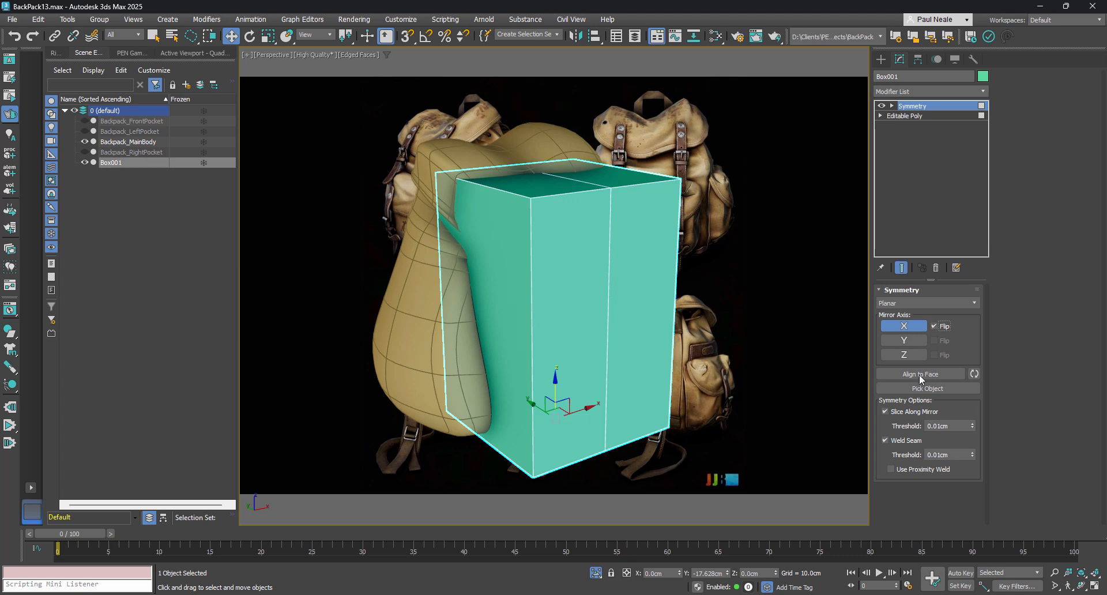
{"action": "middle_click_drag", "start_coordinate": [833, 442], "coordinate": [625, 346], "text": "alt"}
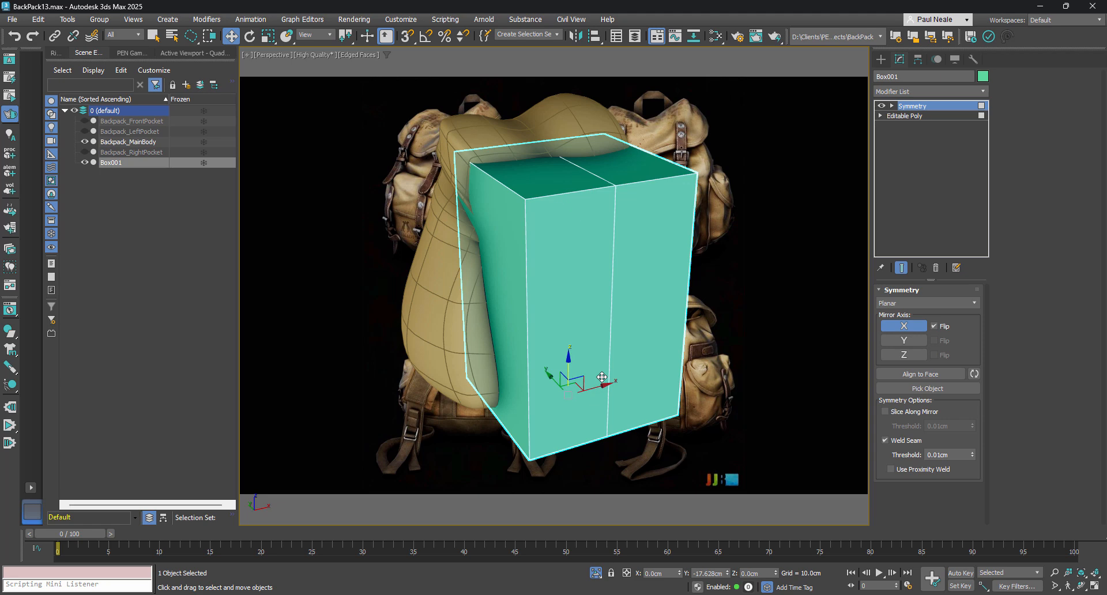
- Add a Shell modifier to the box with 0.1 cm inner and outer amounts and 2 segments
{"action": "type", "text": "xshell"}
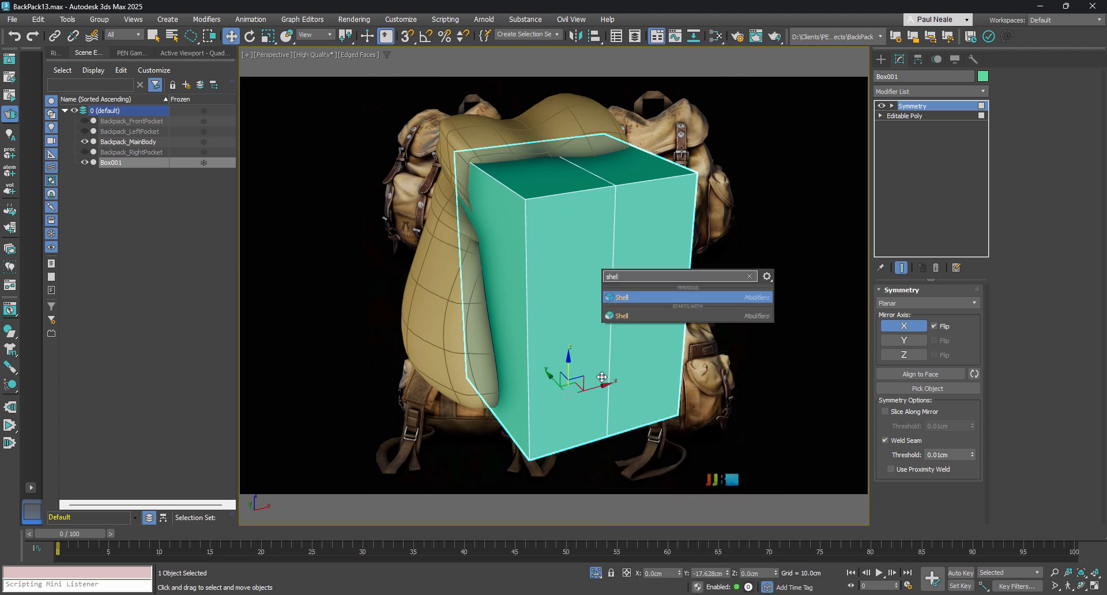
{"action": "key", "text": "Return"}
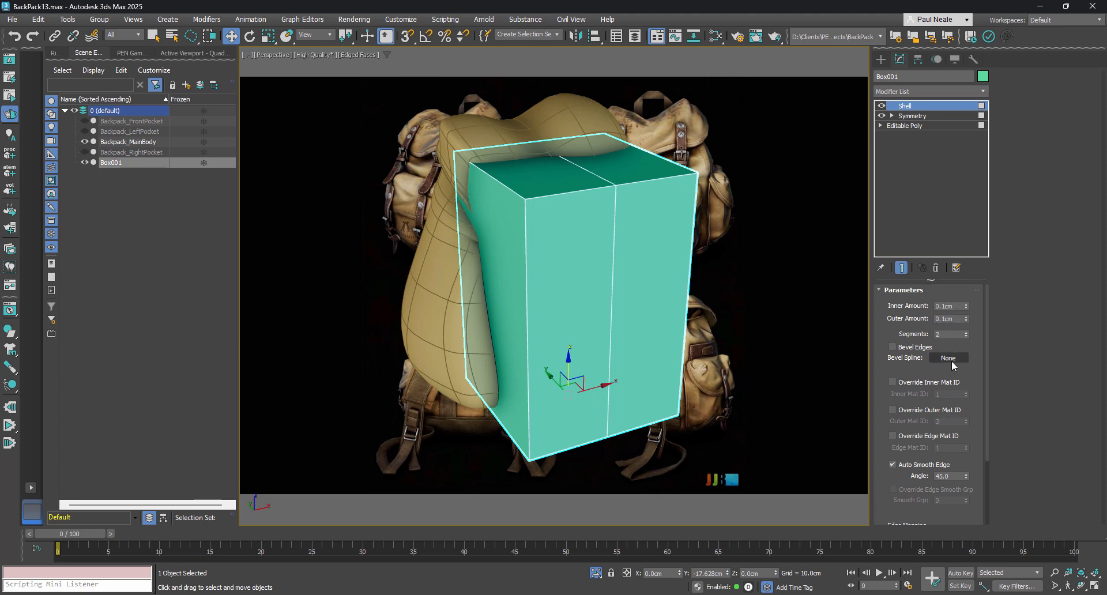
{"action": "middle_click_drag", "start_coordinate": [637, 356], "coordinate": [644, 352]}
- Add a TurboSmooth modifier to the box with 2 iterations and Isoline Display on
{"action": "type", "text": "x"}
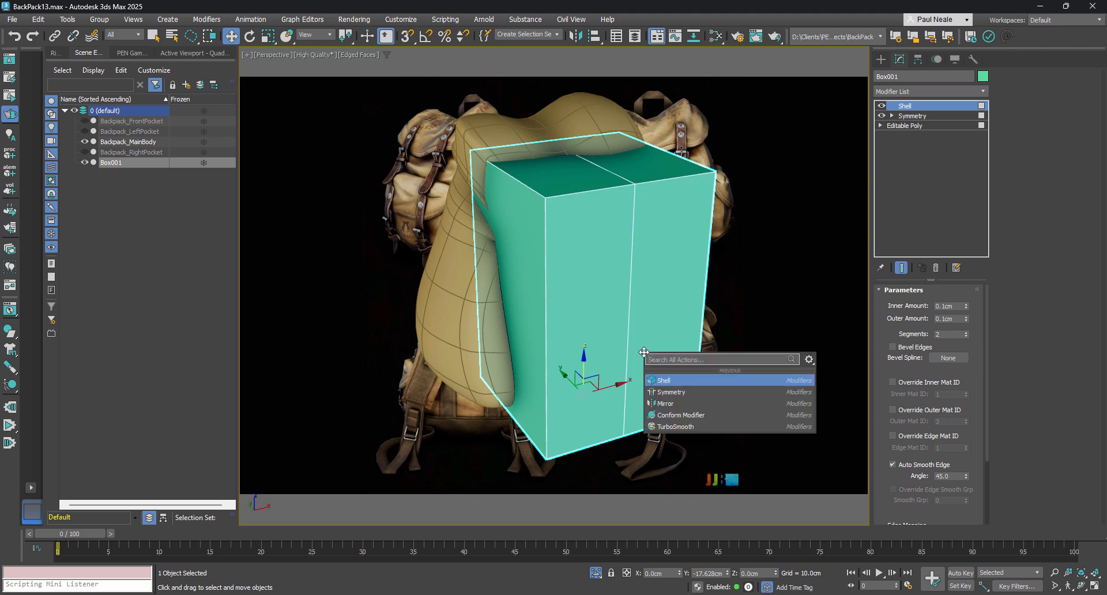
{"action": "type", "text": "ty"}
{"action": "key", "text": "BackSpace"}
{"action": "type", "text": "urb"}
{"action": "key", "text": "Return"}
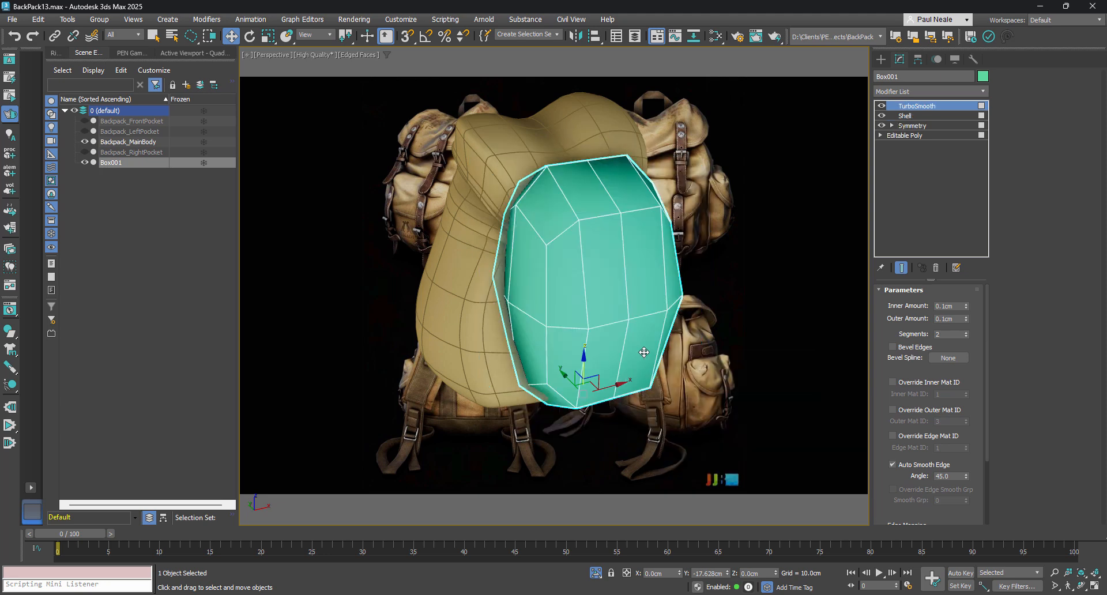
{"action": "left_click", "coordinate": [965, 307]}
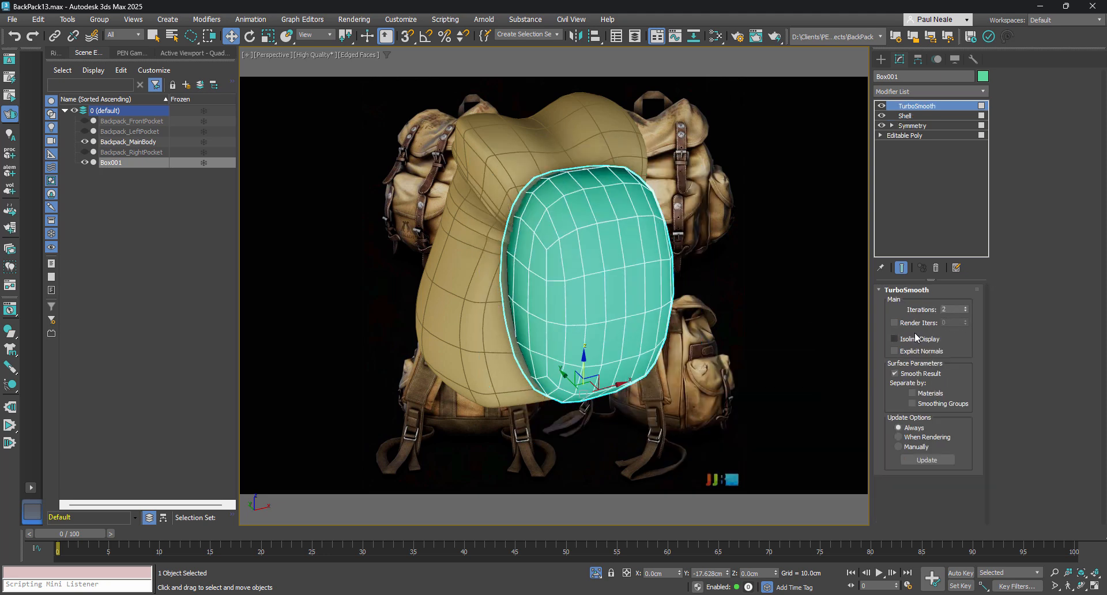
{"action": "left_click", "coordinate": [896, 340]}
{"action": "middle_click_drag", "start_coordinate": [696, 344], "coordinate": [706, 323], "text": "alt"}
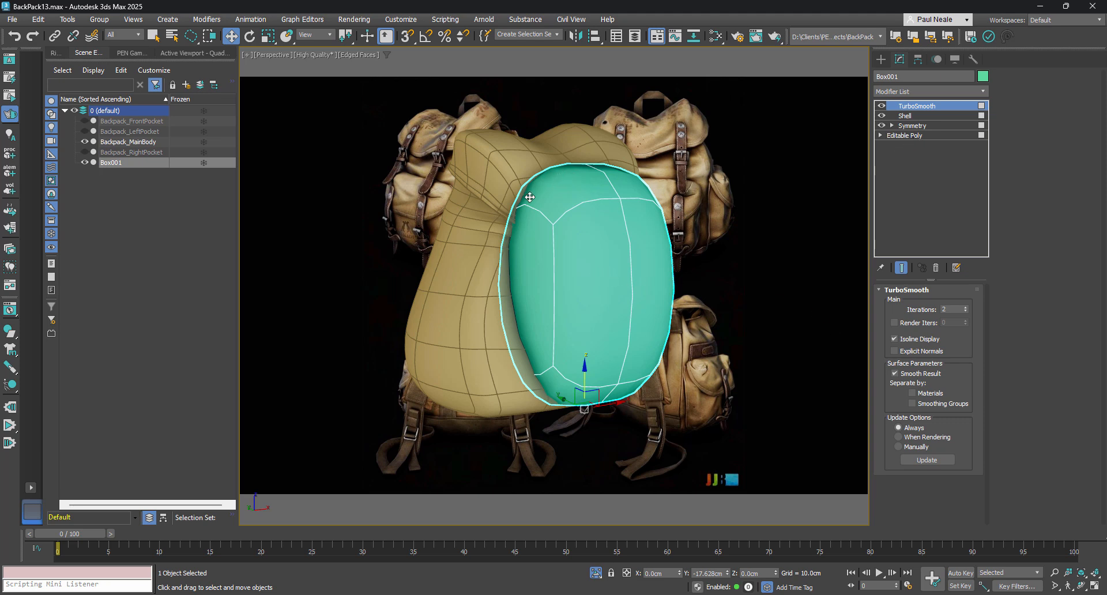
- Go to the box's Editable Poly level, compare the base cage with the end result, and leave Show End Result on
{"action": "left_click", "coordinate": [917, 138]}
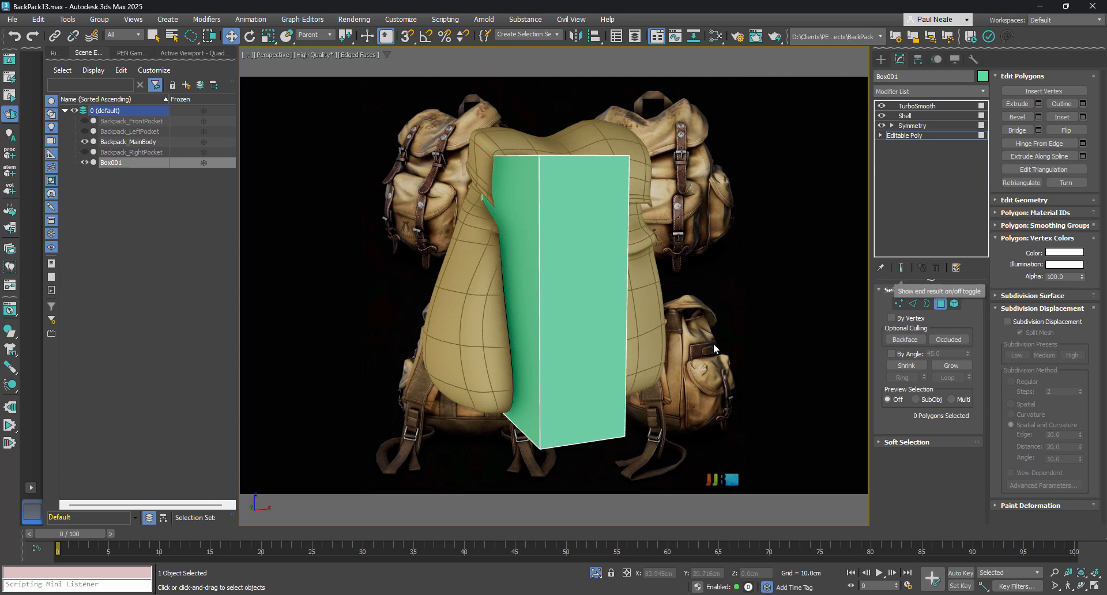
{"action": "middle_click_drag", "start_coordinate": [714, 343], "coordinate": [720, 331], "text": "alt"}
{"action": "key", "text": "grave"}
{"action": "key", "text": "grave"}
{"action": "key", "text": "grave"}
{"action": "key", "text": "grave"}
{"action": "key", "text": "grave"}
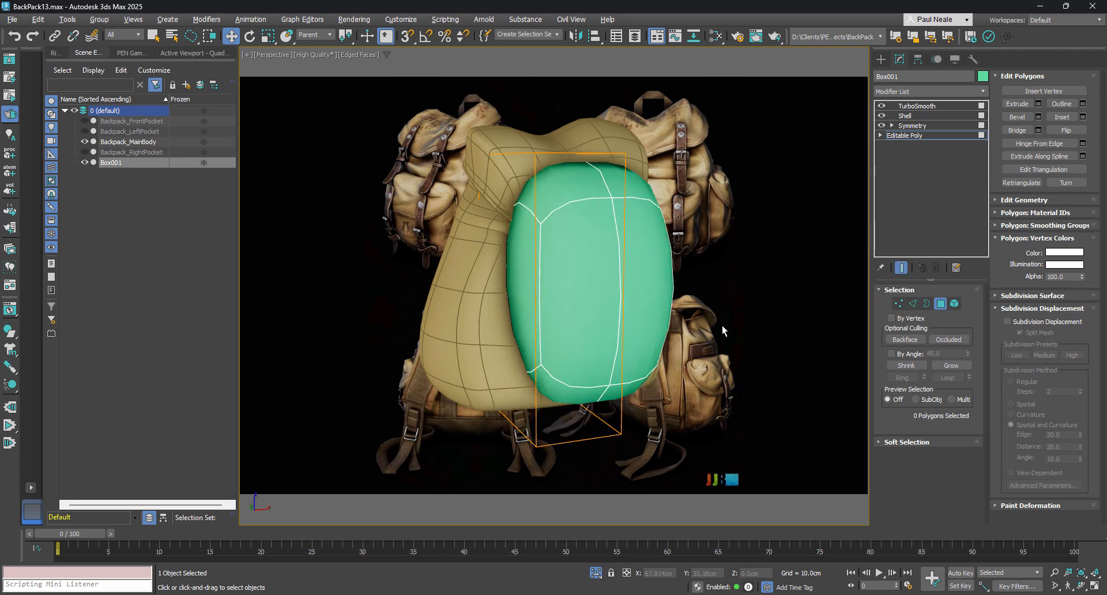
{"action": "middle_click_drag", "start_coordinate": [648, 329], "coordinate": [680, 169], "text": "alt"}
- Lower the box's top front edge to about 41.2 cm in Z
{"action": "key", "text": "2"}
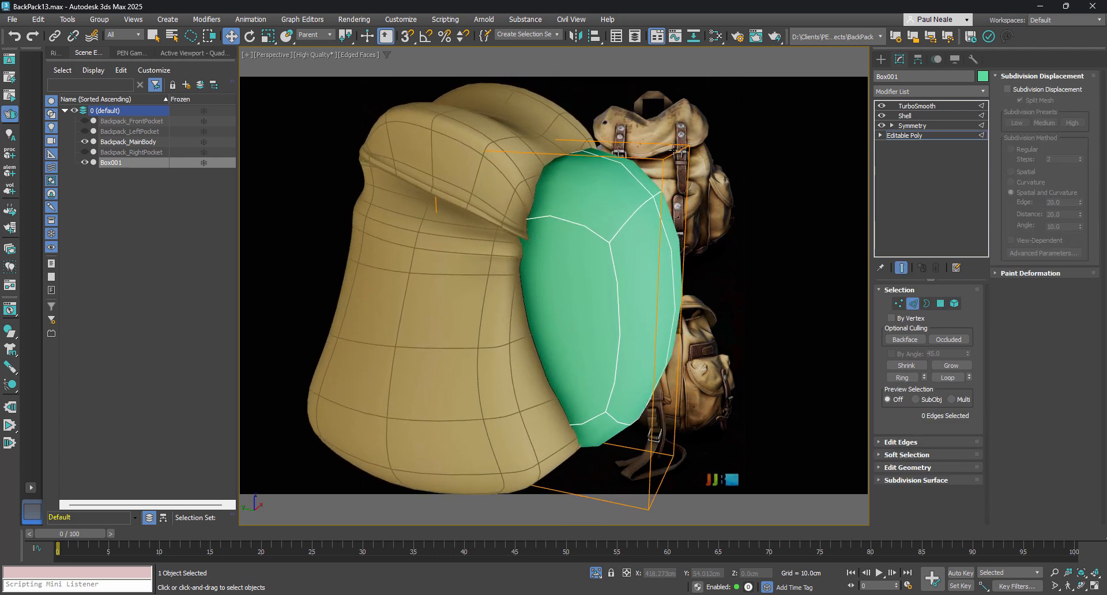
{"action": "left_click", "coordinate": [680, 153]}
{"action": "left_click_drag", "start_coordinate": [664, 132], "coordinate": [648, 186]}
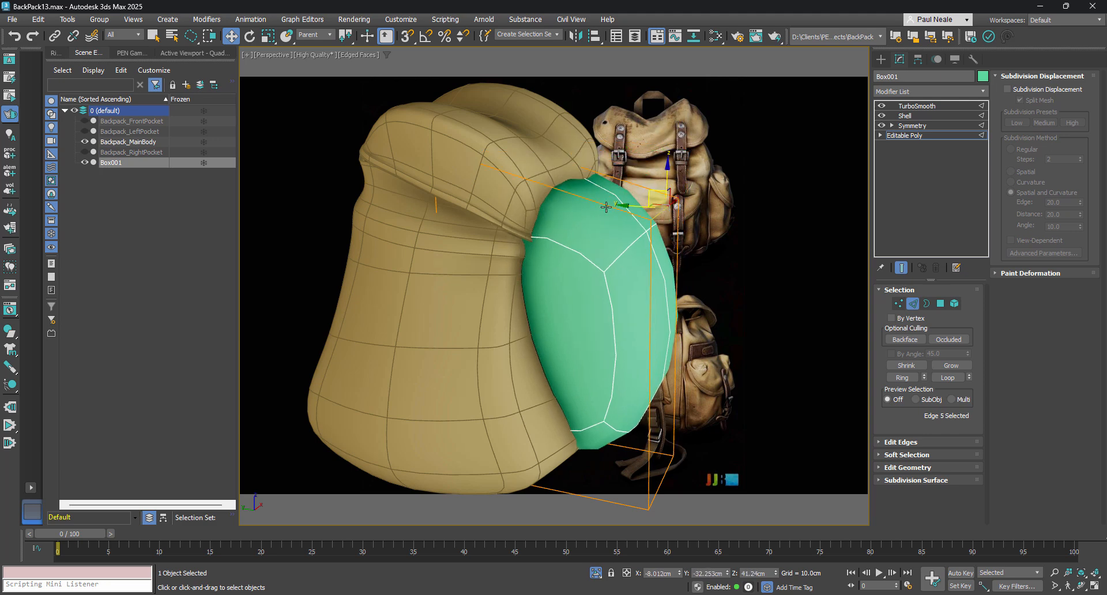
{"action": "middle_click_drag", "start_coordinate": [606, 207], "coordinate": [606, 200], "text": "alt"}
- Delete the box's top polygon to open it up, and isolate the box from the main body
{"action": "key", "text": "4"}
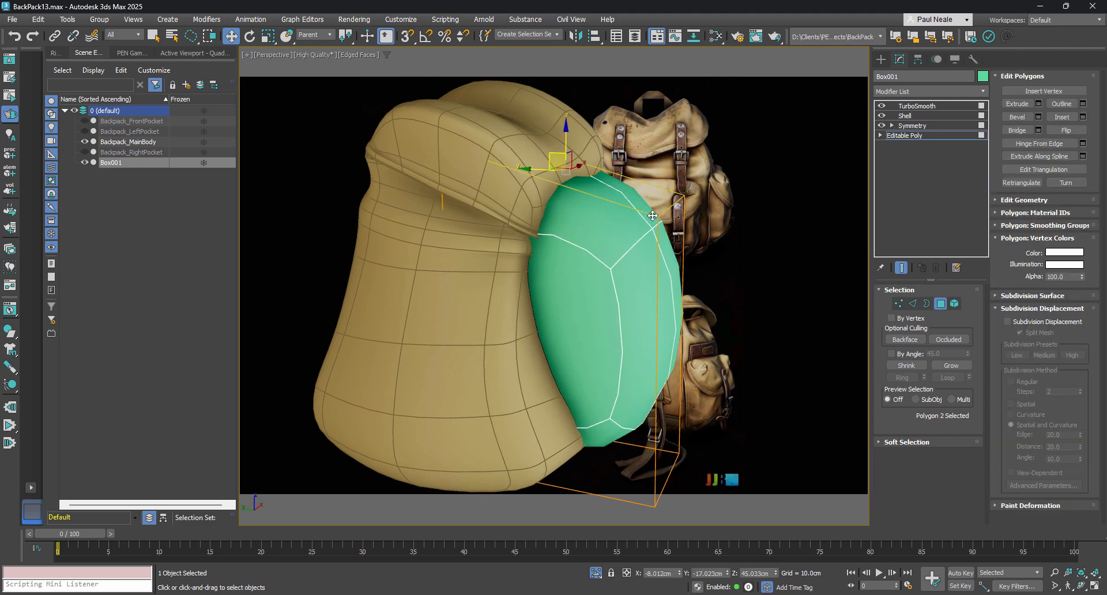
{"action": "key", "text": "Delete"}
{"action": "middle_click_drag", "start_coordinate": [652, 249], "coordinate": [647, 257], "text": "alt"}
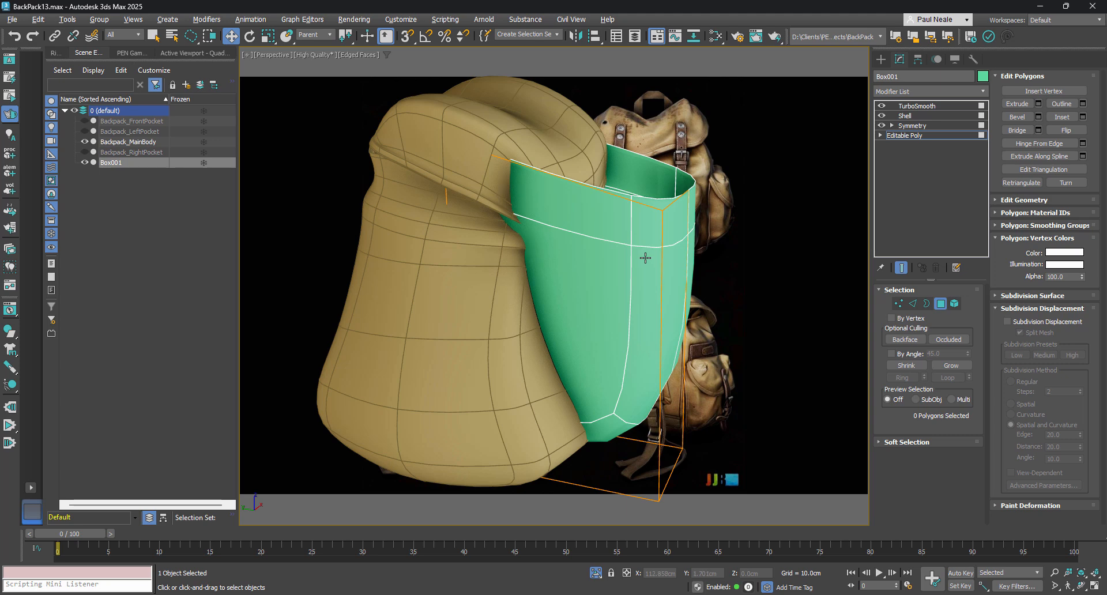
{"action": "key", "text": "alt+q"}
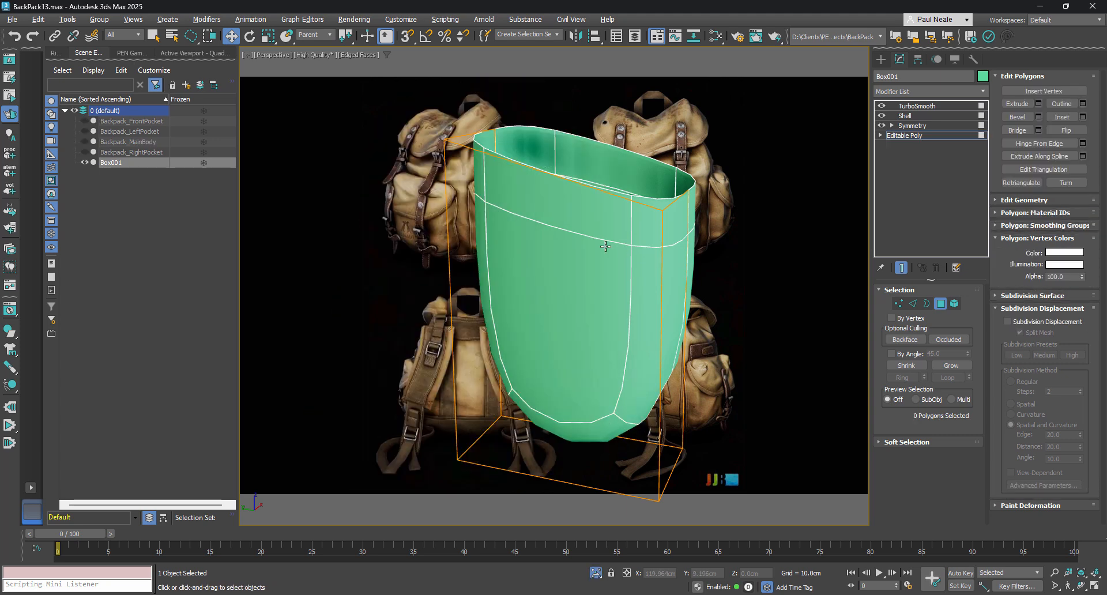
{"action": "middle_click_drag", "start_coordinate": [620, 253], "coordinate": [583, 286], "text": "alt"}
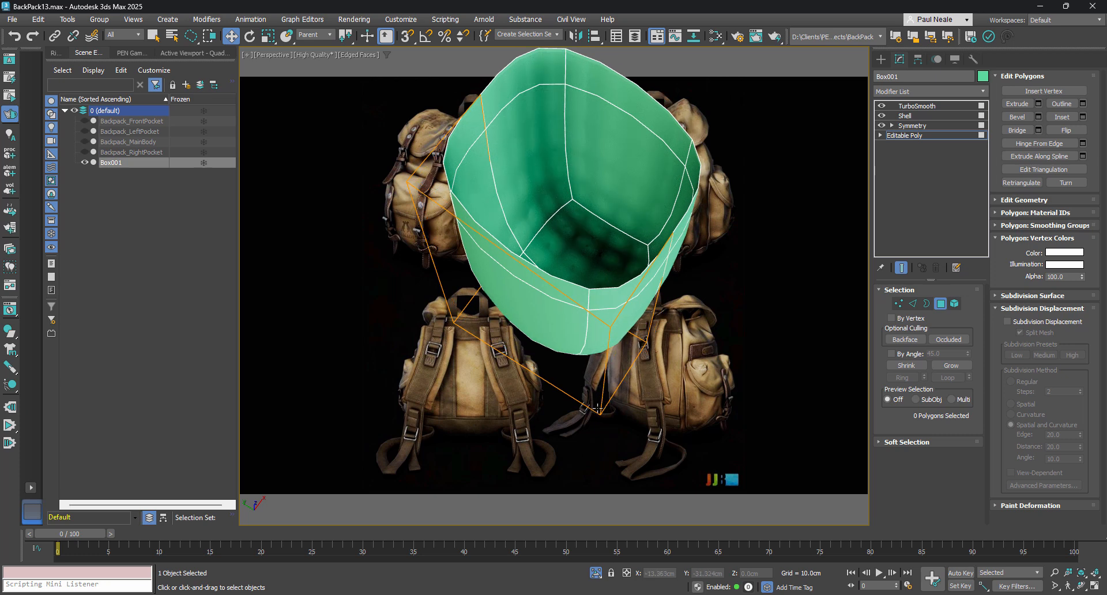
- Reshape the open box by pulling its top front corner vertex back and moving its two bottom side vertices outward
{"action": "key", "text": "1"}
{"action": "middle_click_drag", "start_coordinate": [607, 427], "coordinate": [614, 434], "text": "alt"}
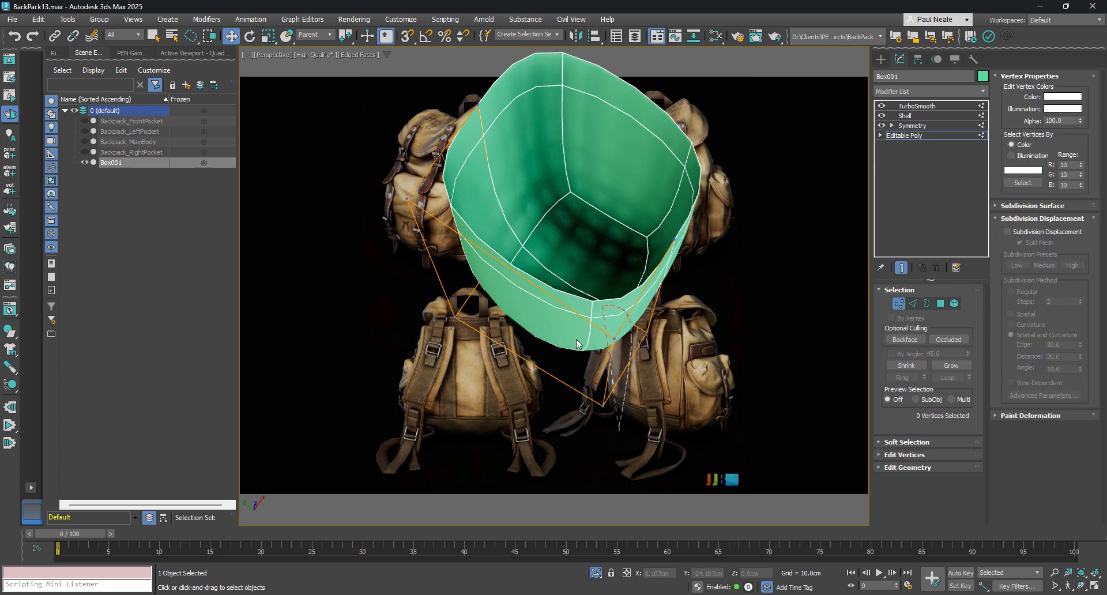
{"action": "left_click", "coordinate": [598, 383]}
{"action": "middle_click_drag", "start_coordinate": [597, 382], "coordinate": [600, 381], "text": "alt"}
{"action": "left_click_drag", "start_coordinate": [610, 317], "coordinate": [575, 296]}
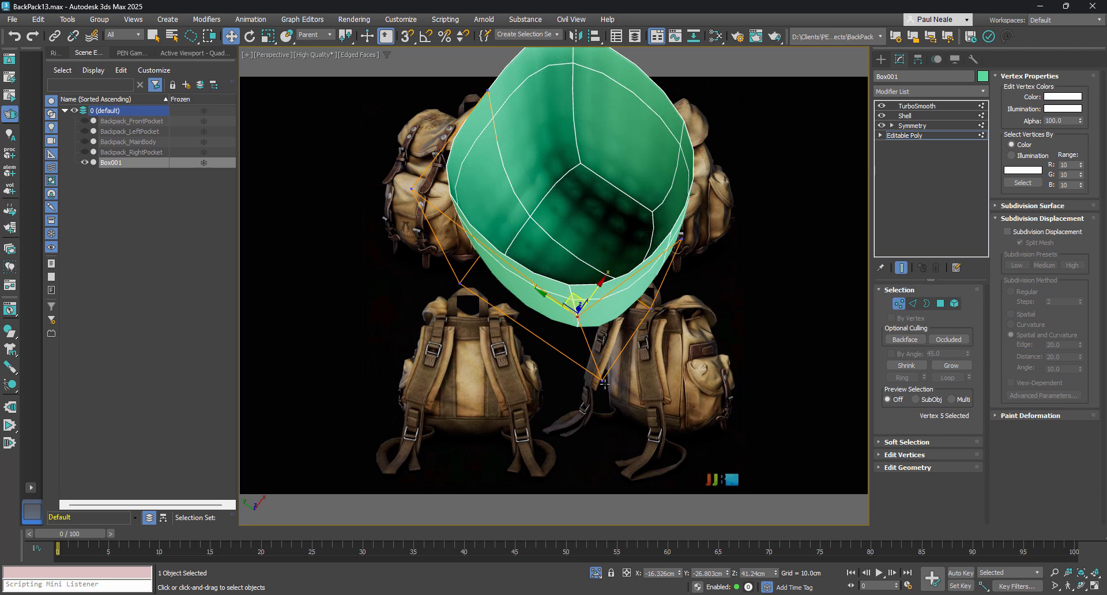
{"action": "left_click_drag", "start_coordinate": [603, 381], "coordinate": [533, 343]}
{"action": "middle_click_drag", "start_coordinate": [533, 343], "coordinate": [577, 316], "text": "alt"}
{"action": "mouse_move", "coordinate": [535, 427]}
{"action": "left_mouse_down"}
{"action": "mouse_move", "coordinate": [575, 364]}
{"action": "mouse_move", "coordinate": [529, 396]}
{"action": "mouse_move", "coordinate": [546, 396]}
{"action": "left_mouse_up"}
{"action": "mouse_move", "coordinate": [647, 324]}
{"action": "middle_mouse_down", "text": "alt"}
{"action": "mouse_move", "coordinate": [649, 342]}
{"action": "mouse_move", "coordinate": [665, 337]}
{"action": "mouse_move", "coordinate": [571, 287]}
{"action": "mouse_move", "coordinate": [564, 316]}
{"action": "middle_mouse_up", "text": "alt"}
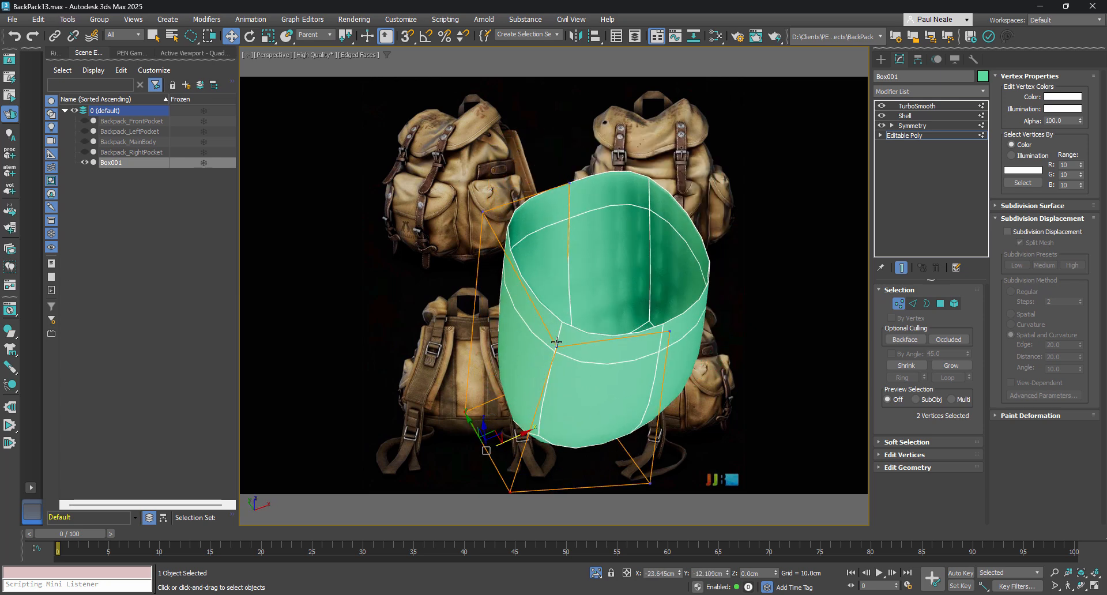
- Move the box's top front corner vertex inward and back to about X -15.7 cm, Y -24.8 cm
{"action": "left_click", "coordinate": [555, 344]}
{"action": "middle_click_drag", "start_coordinate": [585, 363], "coordinate": [612, 369], "text": "alt"}
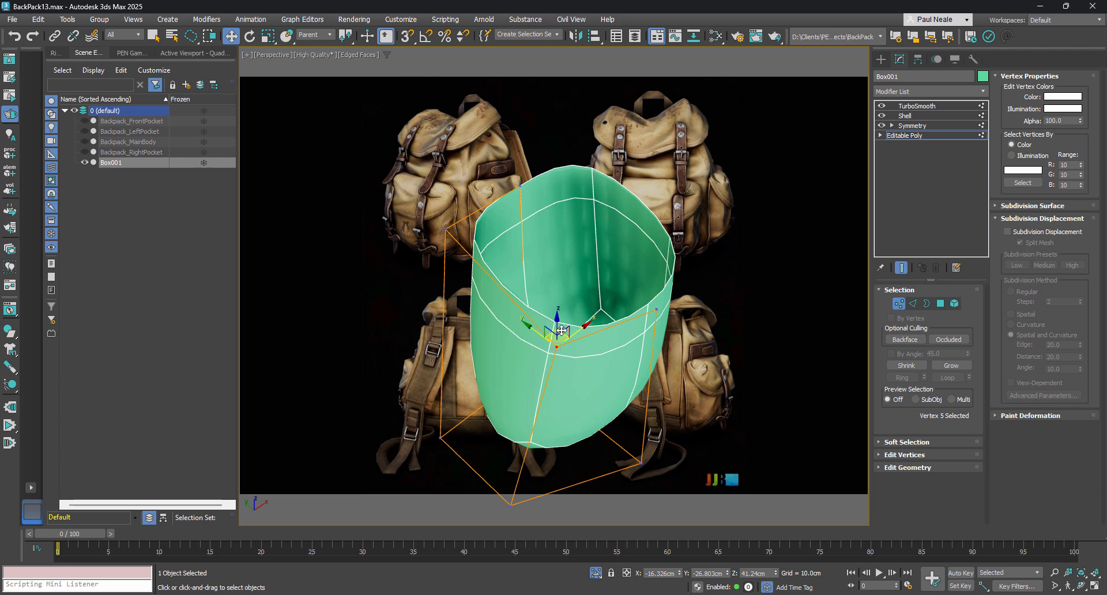
{"action": "left_click_drag", "start_coordinate": [560, 330], "coordinate": [554, 323]}
{"action": "middle_click_drag", "start_coordinate": [556, 322], "coordinate": [536, 251], "text": "alt"}
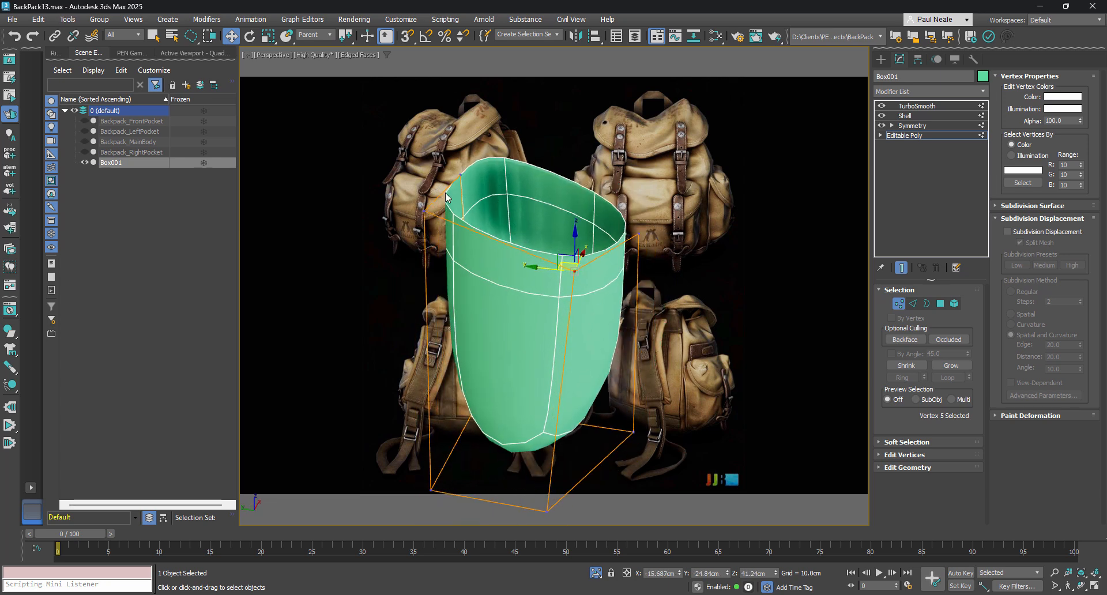
{"action": "middle_click_drag", "start_coordinate": [431, 215], "coordinate": [522, 333], "text": "alt"}
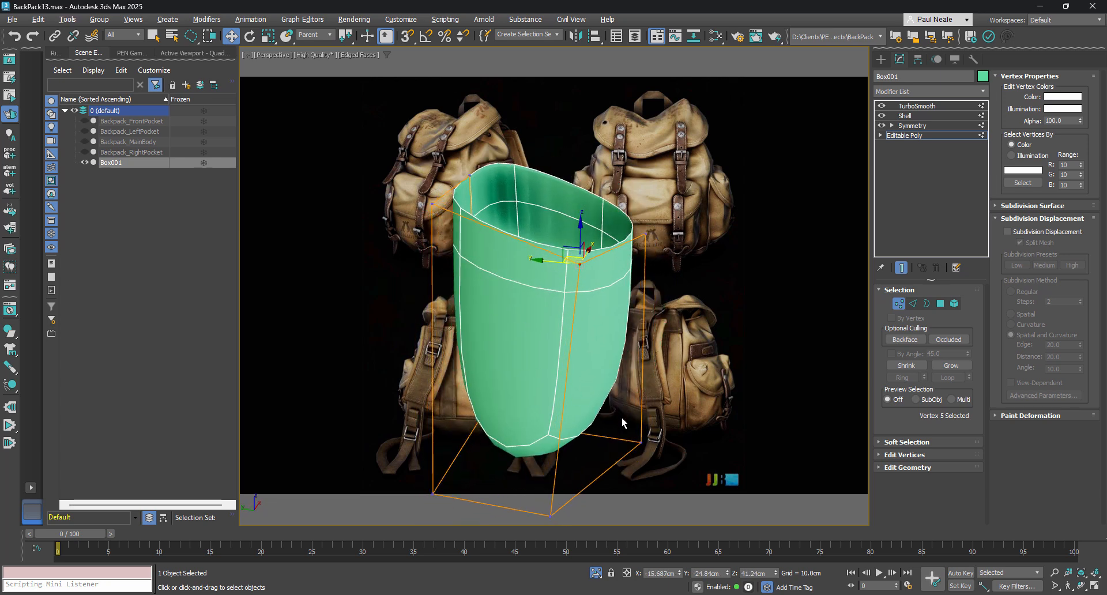
- Insert a horizontal edge loop around the lower part of the box, about 10 cm above its base
{"action": "key", "text": "alt+1"}
{"action": "left_click", "coordinate": [558, 455]}
{"action": "middle_click_drag", "start_coordinate": [563, 447], "coordinate": [639, 406], "text": "alt"}
{"action": "right_click", "coordinate": [640, 406]}
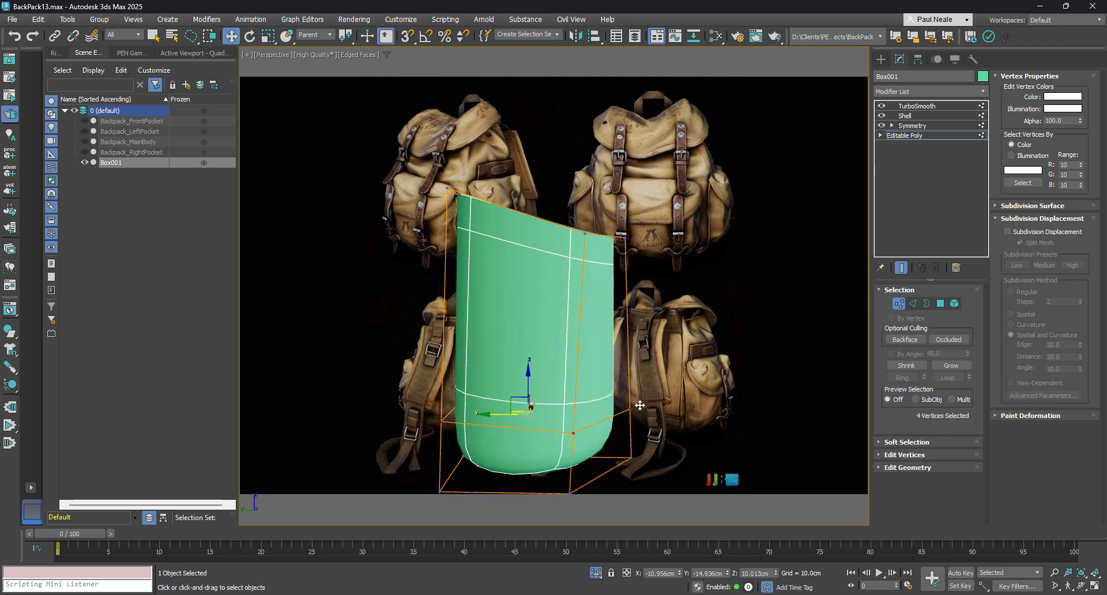
- Pull the front vertices of the lower edge loop forward and down to about Y -33.5 cm, Z 4.2 cm
{"action": "left_click_drag", "start_coordinate": [533, 437], "coordinate": [636, 406]}
{"action": "middle_click_drag", "start_coordinate": [637, 412], "coordinate": [648, 405], "text": "alt"}
{"action": "left_click_drag", "start_coordinate": [647, 450], "coordinate": [568, 501]}
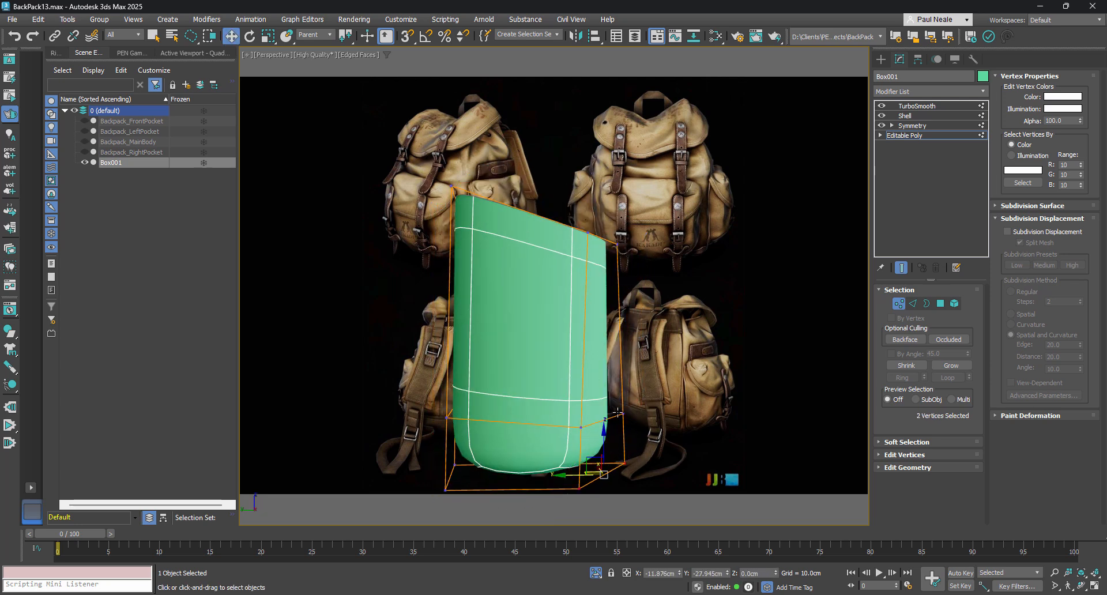
{"action": "left_click_drag", "start_coordinate": [573, 454], "coordinate": [607, 429]}
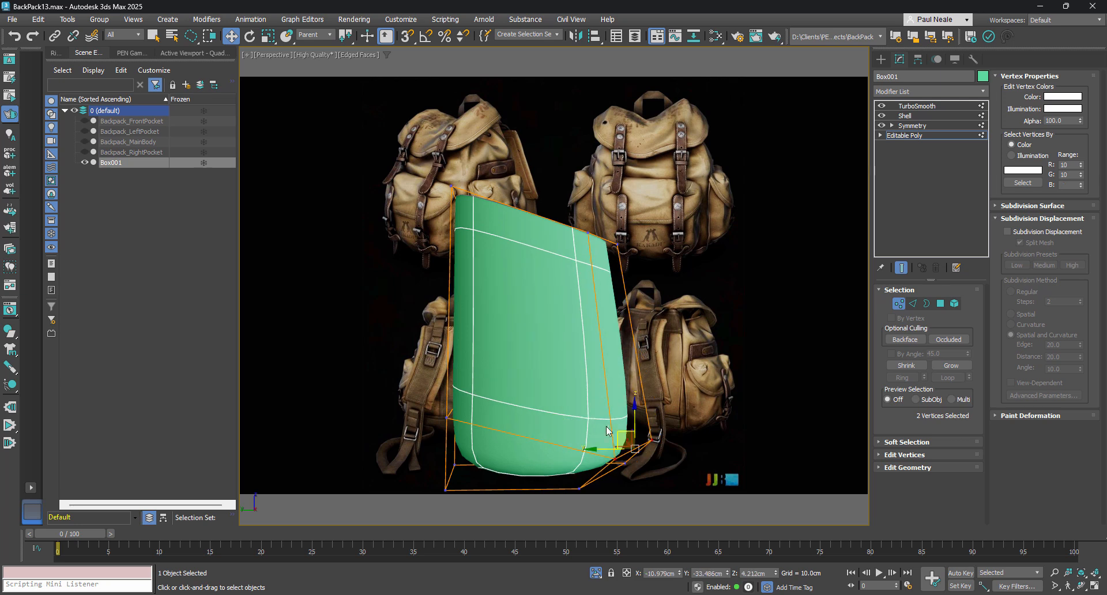
- Move the lower loop's side vertices outward and shift the bottom side vertices inward by about 2.5 cm
{"action": "left_click_drag", "start_coordinate": [426, 433], "coordinate": [439, 398]}
{"action": "middle_click_drag", "start_coordinate": [510, 400], "coordinate": [399, 373], "text": "alt"}
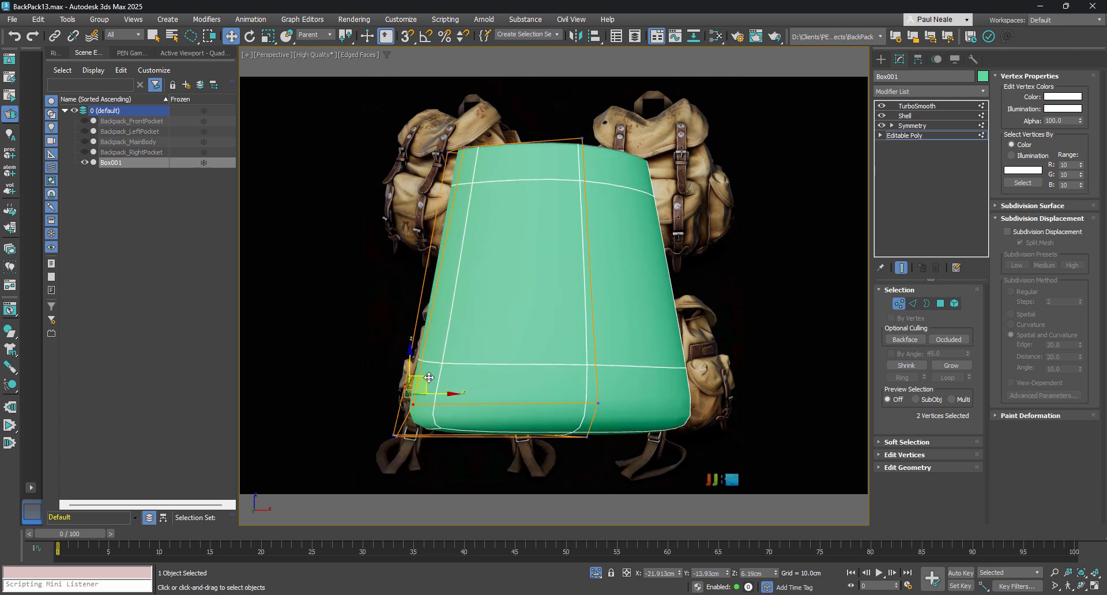
{"action": "left_click_drag", "start_coordinate": [447, 387], "coordinate": [400, 394]}
{"action": "left_click_drag", "start_coordinate": [427, 432], "coordinate": [436, 432]}
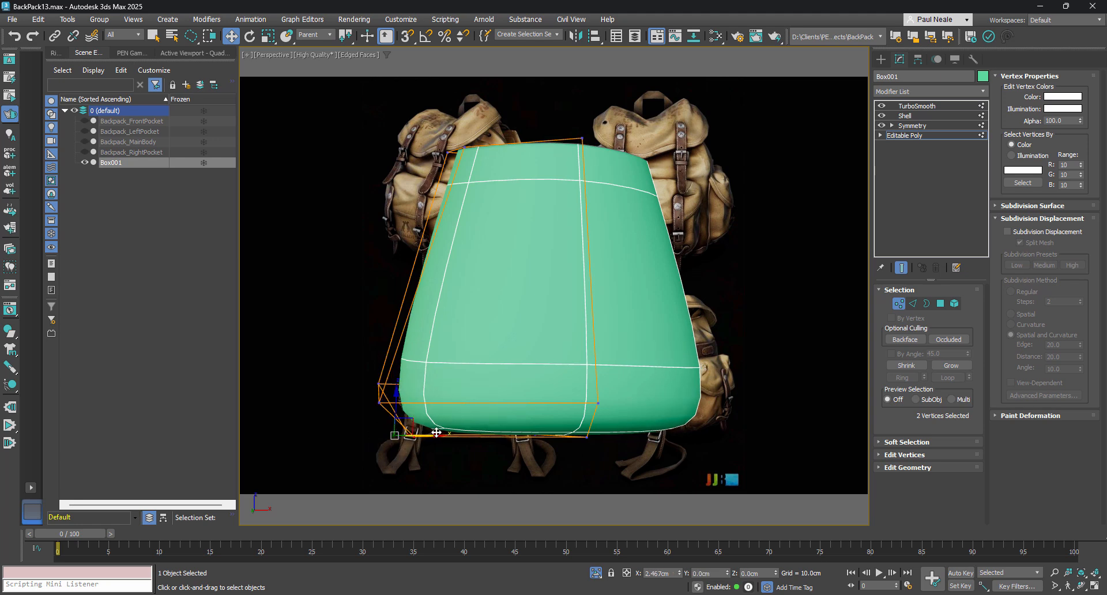
- Move the two top front rim vertices slightly back and down
{"action": "middle_click_drag", "start_coordinate": [504, 330], "coordinate": [683, 180], "text": "alt"}
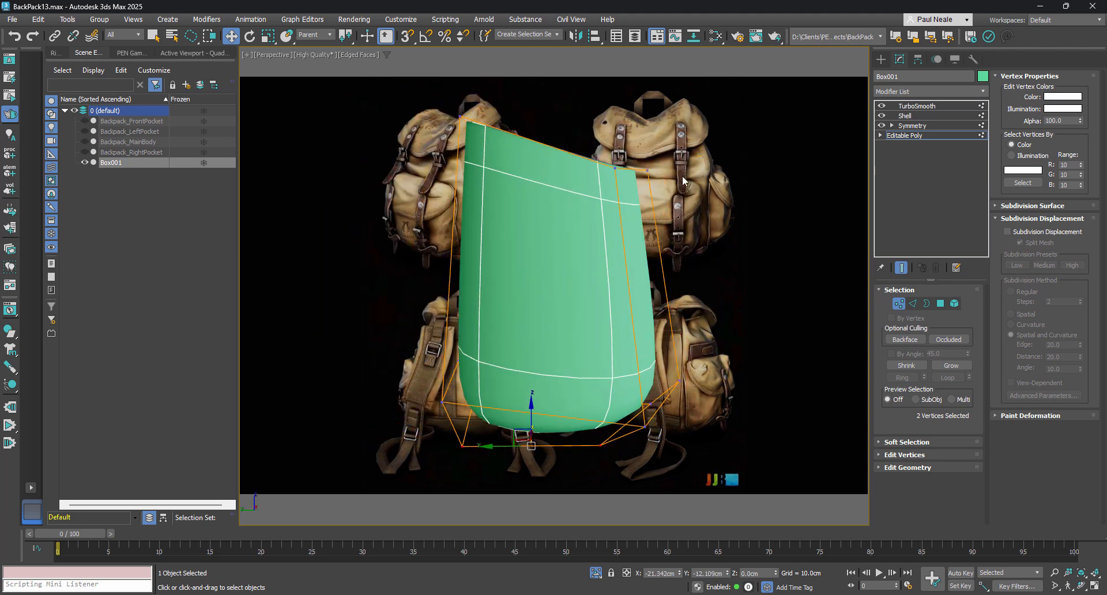
{"action": "left_click", "coordinate": [647, 168]}
{"action": "left_click_drag", "start_coordinate": [635, 152], "coordinate": [610, 164]}
{"action": "left_click", "coordinate": [660, 140]}
- Insert a horizontal edge loop around the body at about 25 cm height and pull its front vertices back
{"action": "middle_click_drag", "start_coordinate": [588, 254], "coordinate": [594, 271]}
{"action": "key", "text": "alt+1"}
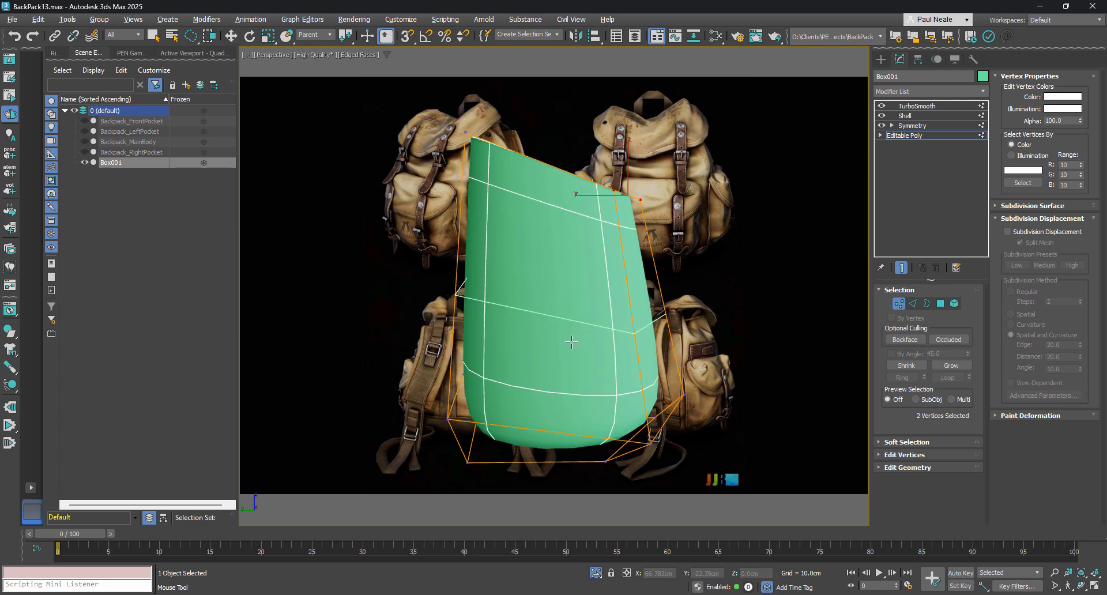
{"action": "left_click", "coordinate": [623, 321]}
{"action": "key", "text": "w"}
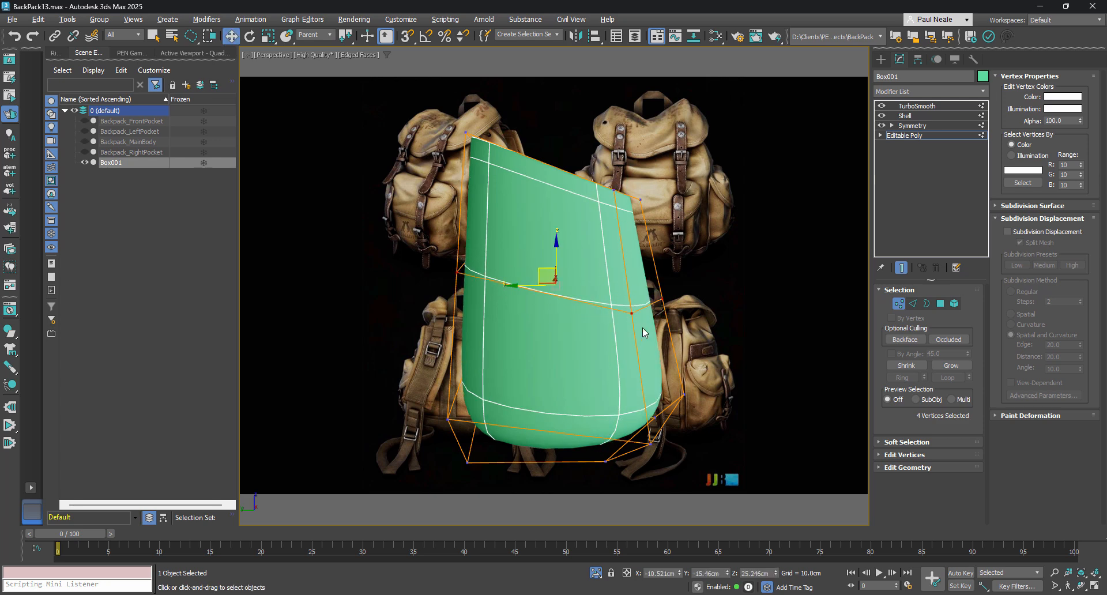
{"action": "left_click_drag", "start_coordinate": [604, 301], "coordinate": [663, 324]}
{"action": "middle_click_drag", "start_coordinate": [656, 317], "coordinate": [647, 310], "text": "alt"}
{"action": "left_click_drag", "start_coordinate": [633, 293], "coordinate": [617, 295]}
- Reposition the top rear rim, bringing its corner vertex to about X -16 cm
{"action": "middle_click_drag", "start_coordinate": [508, 270], "coordinate": [514, 267], "text": "alt"}
{"action": "left_click_drag", "start_coordinate": [447, 249], "coordinate": [433, 266]}
{"action": "middle_click_drag", "start_coordinate": [433, 266], "coordinate": [456, 281], "text": "alt"}
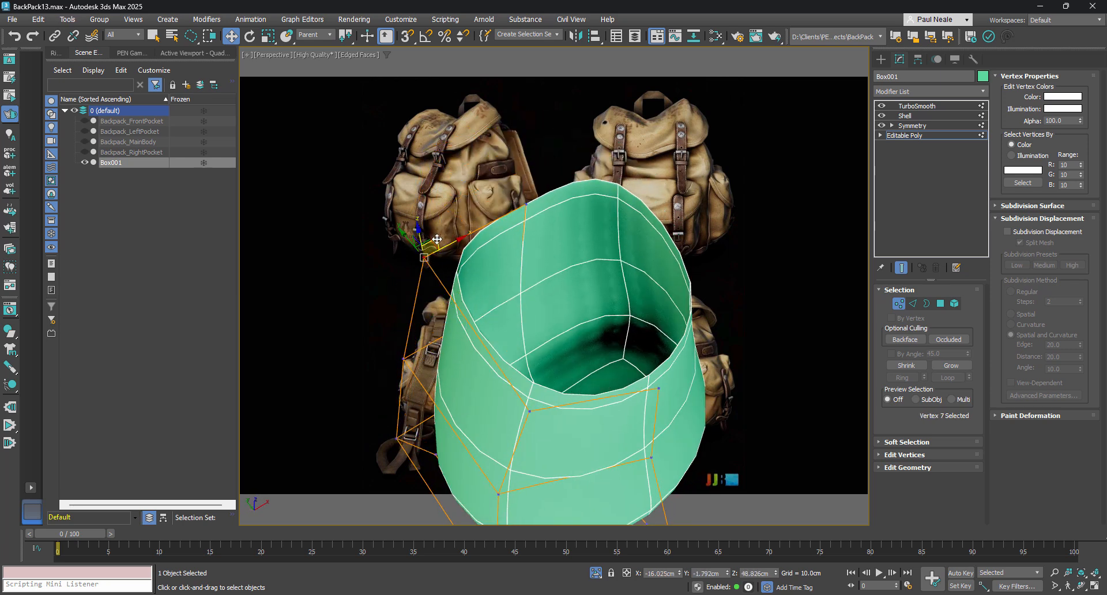
{"action": "middle_click_drag", "start_coordinate": [430, 237], "coordinate": [533, 254], "text": "alt"}
{"action": "middle_click_drag", "start_coordinate": [494, 173], "coordinate": [467, 222], "text": "alt"}
- Extrude the rear rim edge up and forward to about Y -10.5 cm, Z 49.7 cm to start the flap
{"action": "key", "text": "2"}
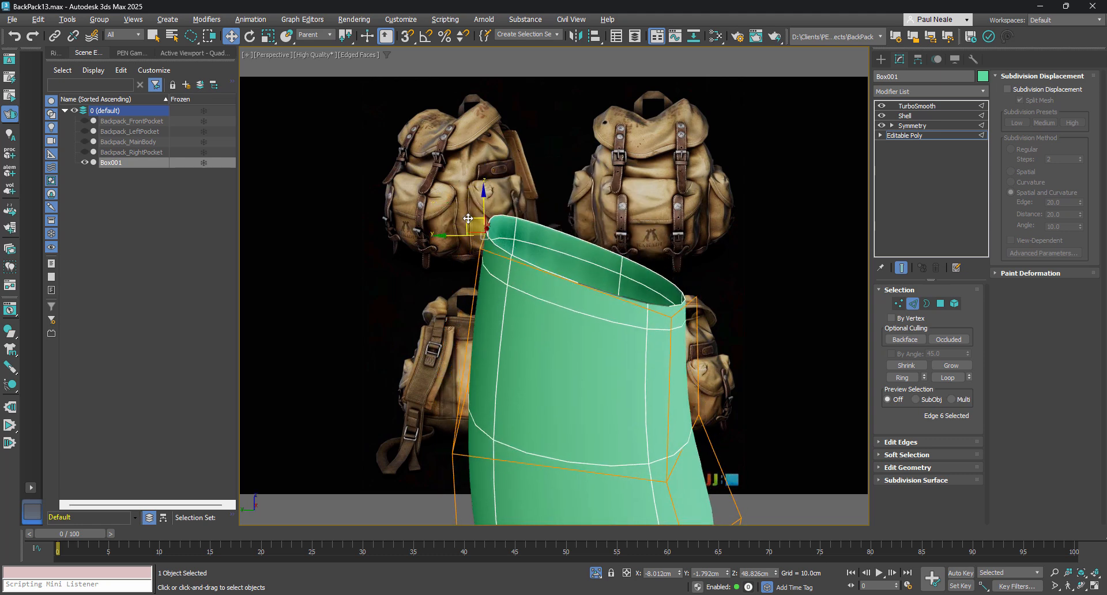
{"action": "left_click_drag", "start_coordinate": [468, 219], "coordinate": [479, 209]}
{"action": "middle_click_drag", "start_coordinate": [528, 286], "coordinate": [493, 225], "text": "alt"}
{"action": "left_click_drag", "start_coordinate": [485, 212], "coordinate": [549, 211], "text": "shift"}
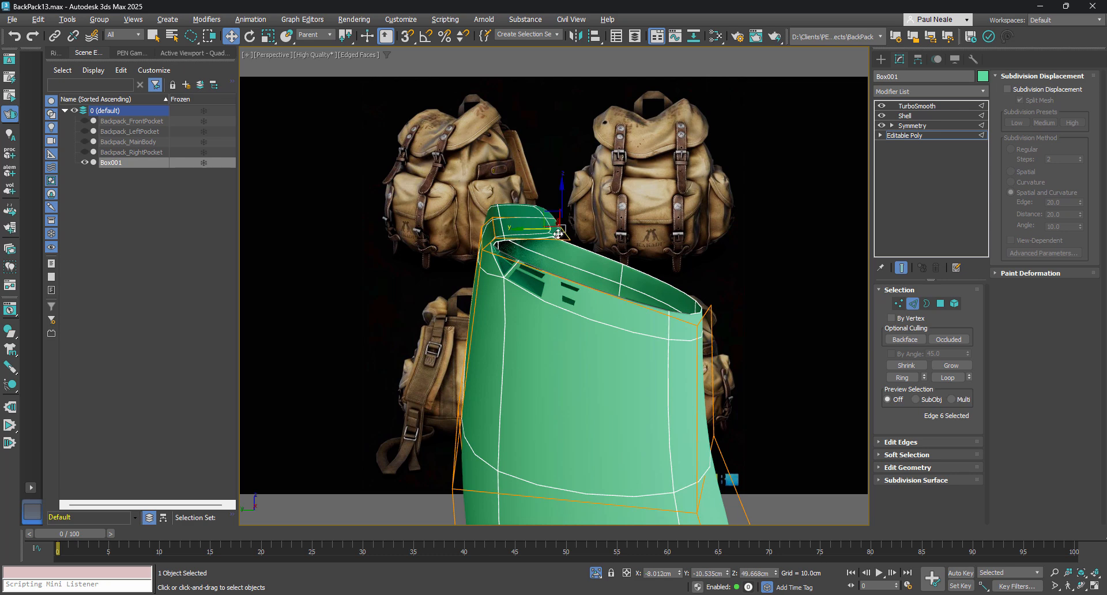
{"action": "middle_click_drag", "start_coordinate": [549, 211], "coordinate": [478, 268], "text": "alt"}
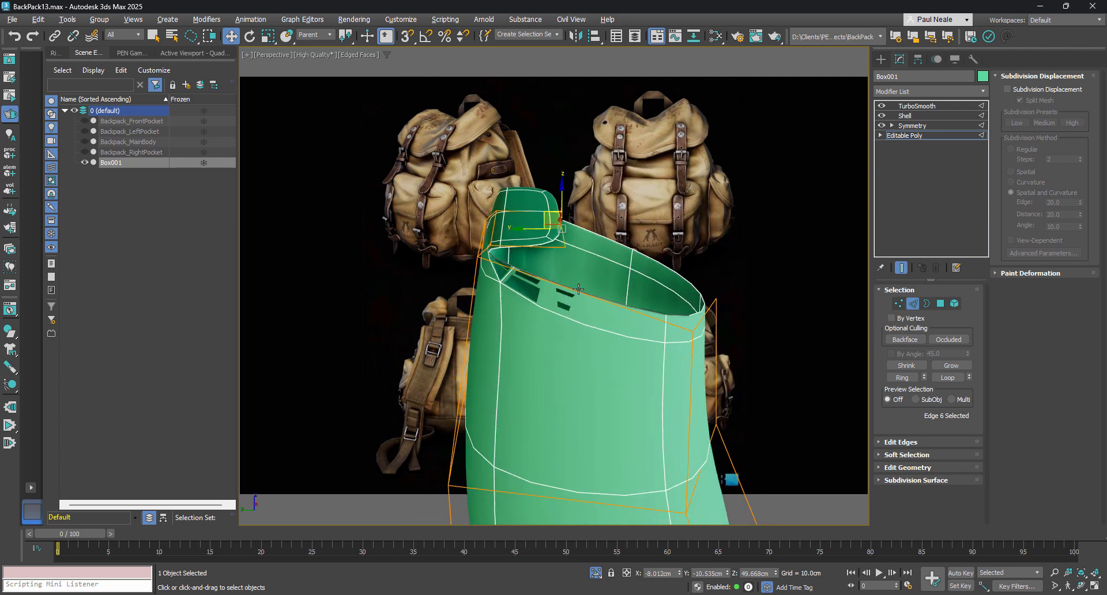
- Extrude the new flap's side edge outward and down to form its side face
{"action": "middle_click_drag", "start_coordinate": [578, 288], "coordinate": [462, 227], "text": "alt"}
{"action": "left_click", "coordinate": [483, 241]}
{"action": "left_click_drag", "start_coordinate": [491, 214], "coordinate": [470, 256], "text": "shift"}
{"action": "middle_click_drag", "start_coordinate": [537, 279], "coordinate": [523, 312], "text": "alt"}
- Adjust the flap's side vertices and raise its two front top vertices to about Z 50.5 cm
{"action": "key", "text": "1"}
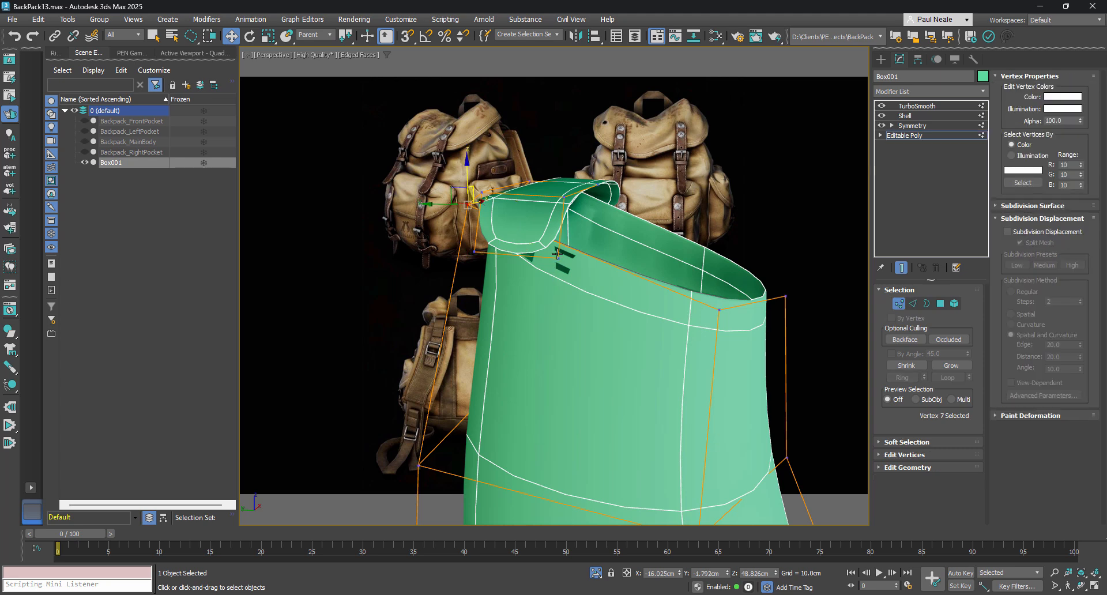
{"action": "left_click", "coordinate": [557, 258]}
{"action": "middle_click_drag", "start_coordinate": [565, 278], "coordinate": [581, 272], "text": "alt"}
{"action": "left_click_drag", "start_coordinate": [549, 241], "coordinate": [524, 239]}
{"action": "left_click_drag", "start_coordinate": [583, 200], "coordinate": [585, 191]}
{"action": "middle_click_drag", "start_coordinate": [585, 196], "coordinate": [578, 198], "text": "alt"}
{"action": "left_click_drag", "start_coordinate": [556, 177], "coordinate": [561, 174]}
{"action": "middle_click_drag", "start_coordinate": [572, 202], "coordinate": [579, 217], "text": "alt"}
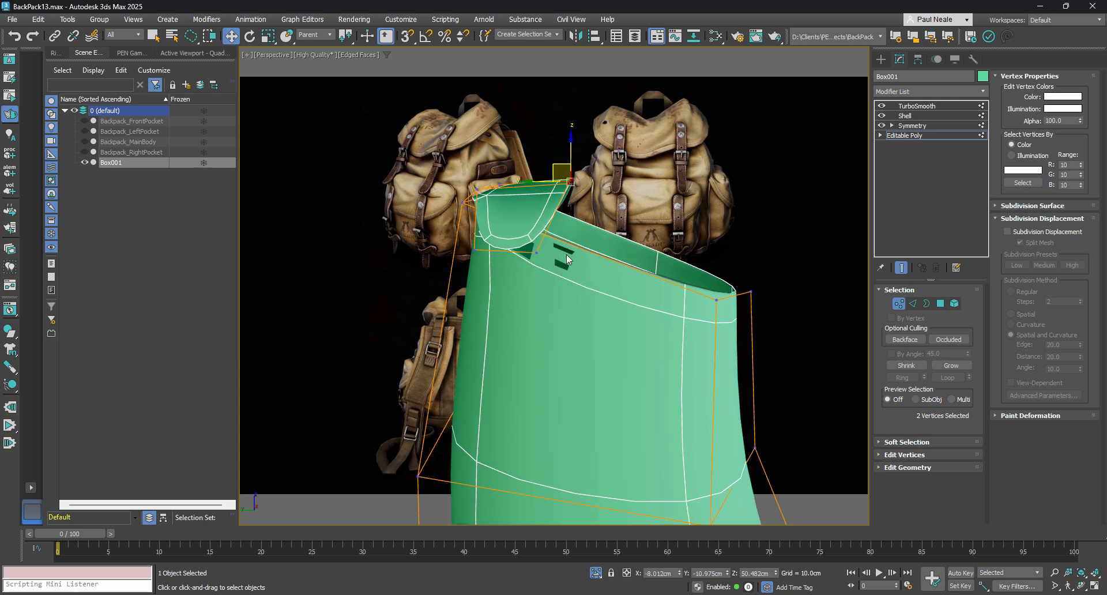
- Extrude the flap's top and side front edges forward to about Y -22.5 cm, Z 45.8 cm, and again down over the front
{"action": "key", "text": "2"}
{"action": "middle_click_drag", "start_coordinate": [510, 230], "coordinate": [588, 173], "text": "alt"}
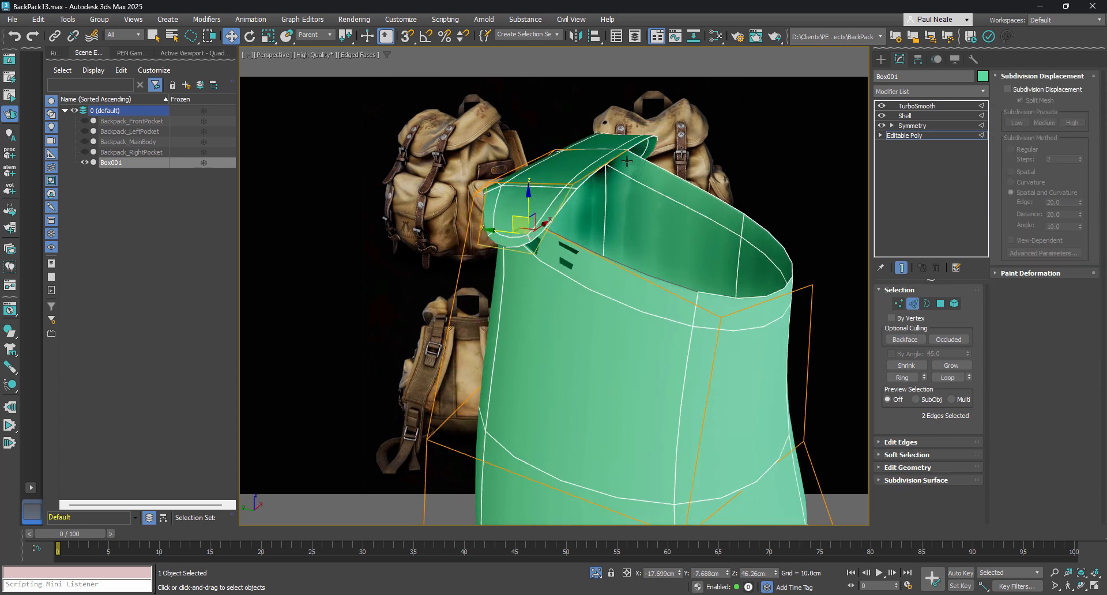
{"action": "left_click", "coordinate": [593, 168]}
{"action": "left_click", "coordinate": [559, 206], "text": "ctrl"}
{"action": "middle_click_drag", "start_coordinate": [613, 216], "coordinate": [580, 213], "text": "alt"}
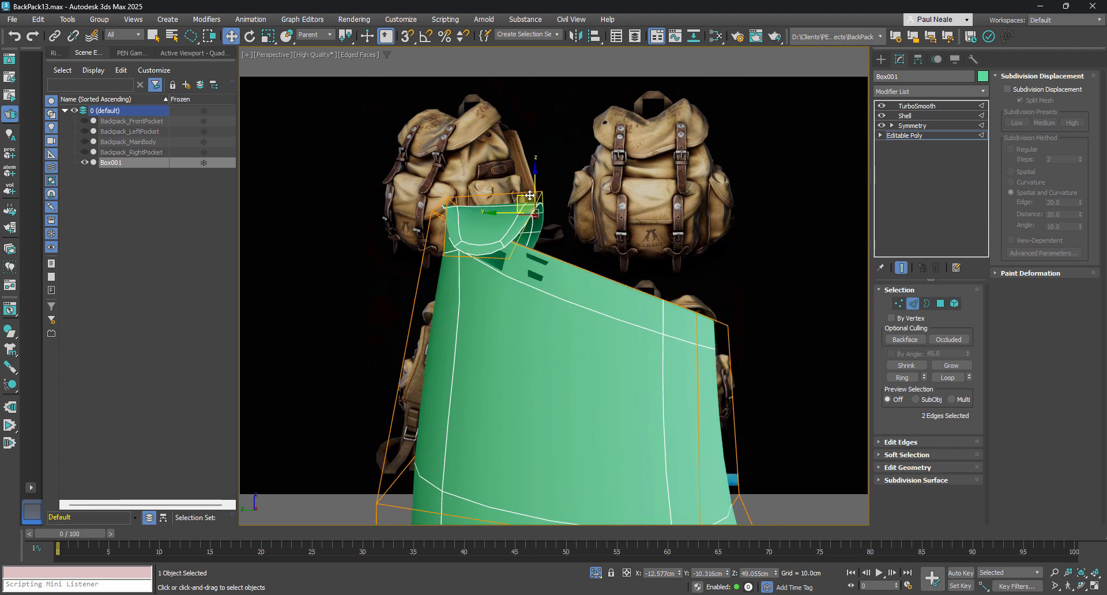
{"action": "left_click_drag", "start_coordinate": [529, 196], "coordinate": [679, 251]}
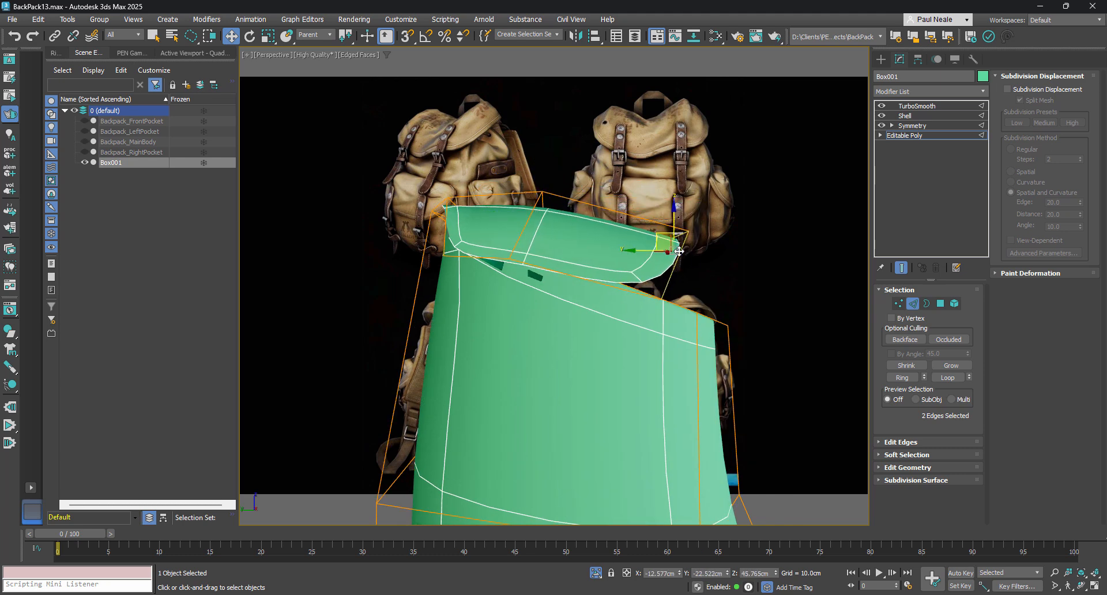
{"action": "middle_click_drag", "start_coordinate": [679, 251], "coordinate": [584, 220]}
{"action": "left_click_drag", "start_coordinate": [523, 190], "coordinate": [577, 302]}
- Shape the flap's overhanging front lip by moving its corner and centre vertices
{"action": "key", "text": "1"}
{"action": "left_click", "coordinate": [626, 344]}
{"action": "left_click_drag", "start_coordinate": [634, 444], "coordinate": [635, 363]}
{"action": "middle_click_drag", "start_coordinate": [635, 364], "coordinate": [570, 328], "text": "alt"}
{"action": "left_click", "coordinate": [724, 340]}
{"action": "middle_click_drag", "start_coordinate": [724, 339], "coordinate": [680, 343], "text": "alt"}
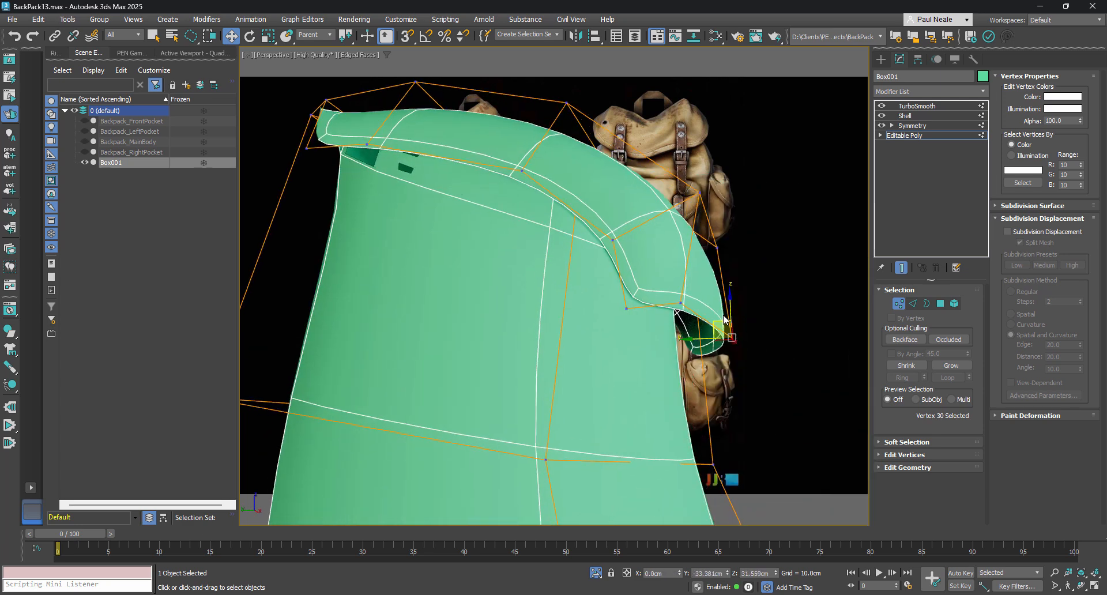
{"action": "left_click_drag", "start_coordinate": [680, 344], "coordinate": [619, 268]}
- Lower the vertices along the flap's side edge, placing the middle one at about Y -16.3 cm, Z 39.9 cm
{"action": "left_click_drag", "start_coordinate": [519, 169], "coordinate": [482, 185]}
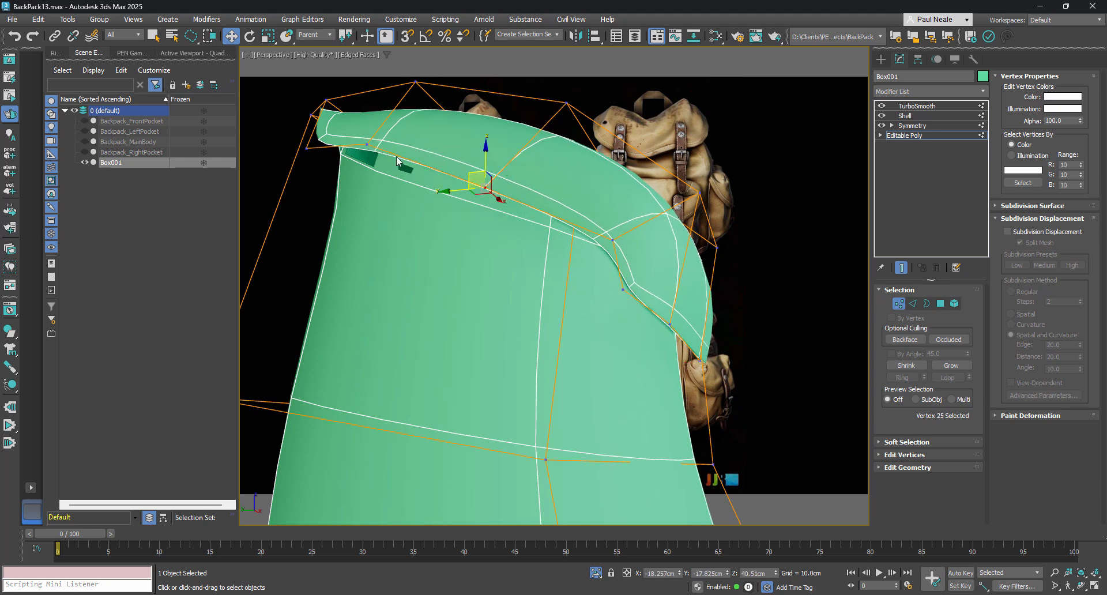
{"action": "left_click_drag", "start_coordinate": [365, 142], "coordinate": [344, 171]}
{"action": "left_click_drag", "start_coordinate": [485, 187], "coordinate": [464, 199]}
{"action": "middle_click_drag", "start_coordinate": [485, 261], "coordinate": [619, 257], "text": "alt"}
{"action": "scroll", "coordinate": [518, 283], "scroll_direction": "down", "scroll_amount": 4}
{"action": "middle_click_drag", "start_coordinate": [619, 257], "coordinate": [471, 279]}
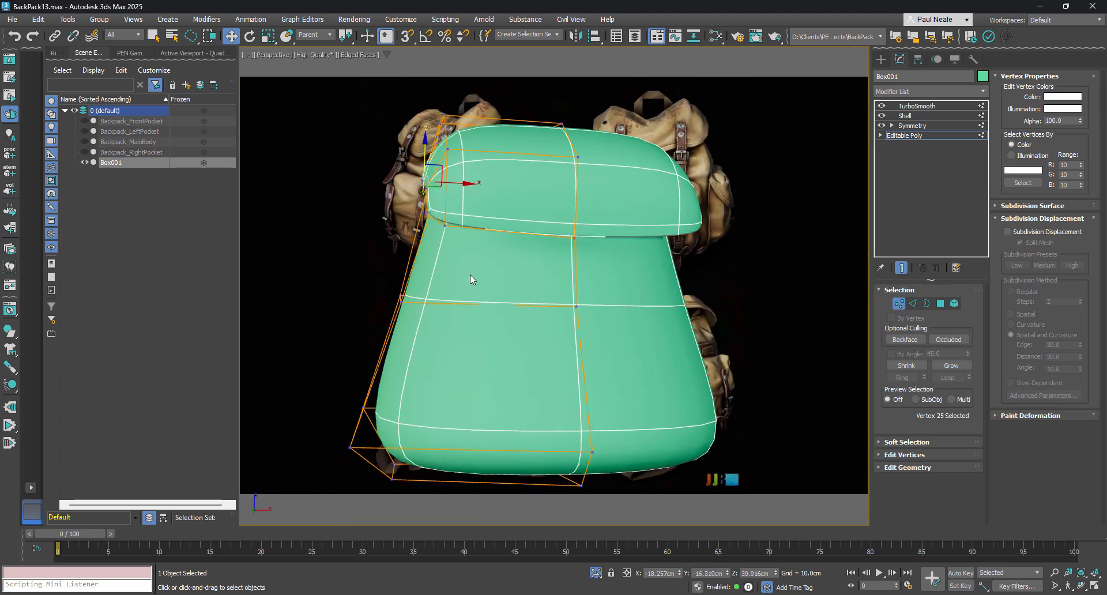
- Insert a vertical edge loop between the body's centre and side, and lower the middle of the flap's top to about Z 47.5 cm
{"action": "middle_click_drag", "start_coordinate": [523, 351], "coordinate": [501, 306], "text": "alt"}
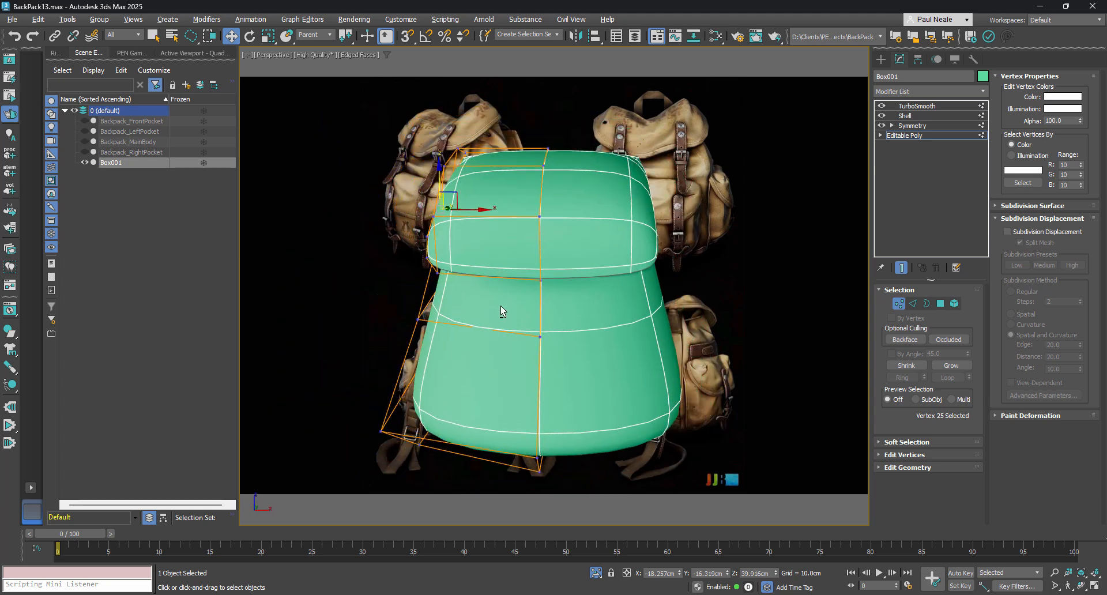
{"action": "left_click", "coordinate": [490, 215]}
{"action": "middle_click_drag", "start_coordinate": [507, 199], "coordinate": [545, 170], "text": "alt"}
{"action": "key", "text": "w"}
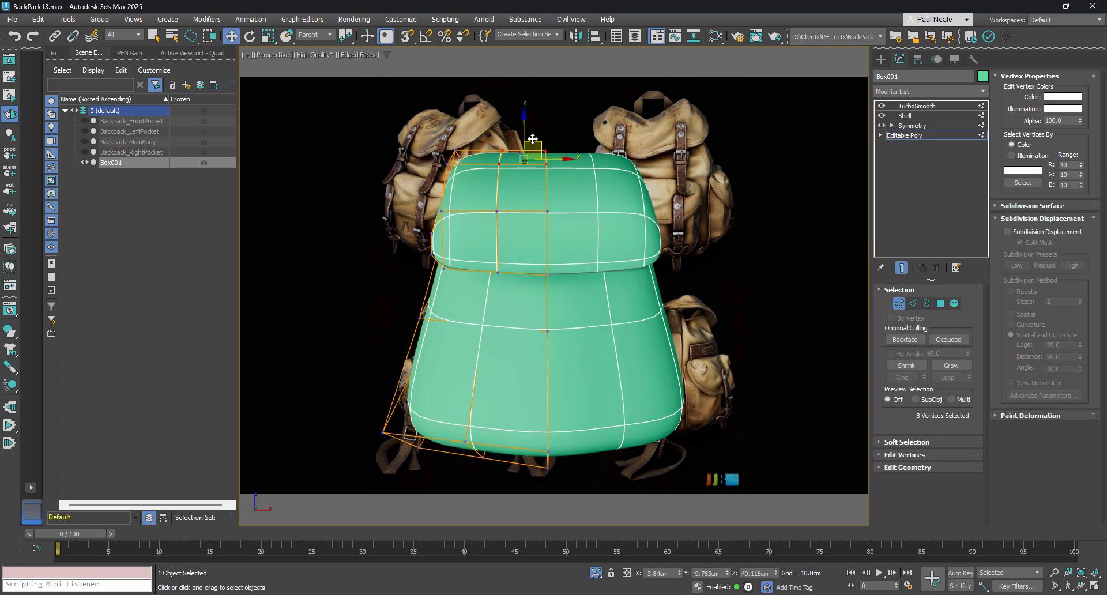
{"action": "left_click_drag", "start_coordinate": [533, 139], "coordinate": [503, 133]}
{"action": "middle_click_drag", "start_coordinate": [477, 237], "coordinate": [490, 249], "text": "alt"}
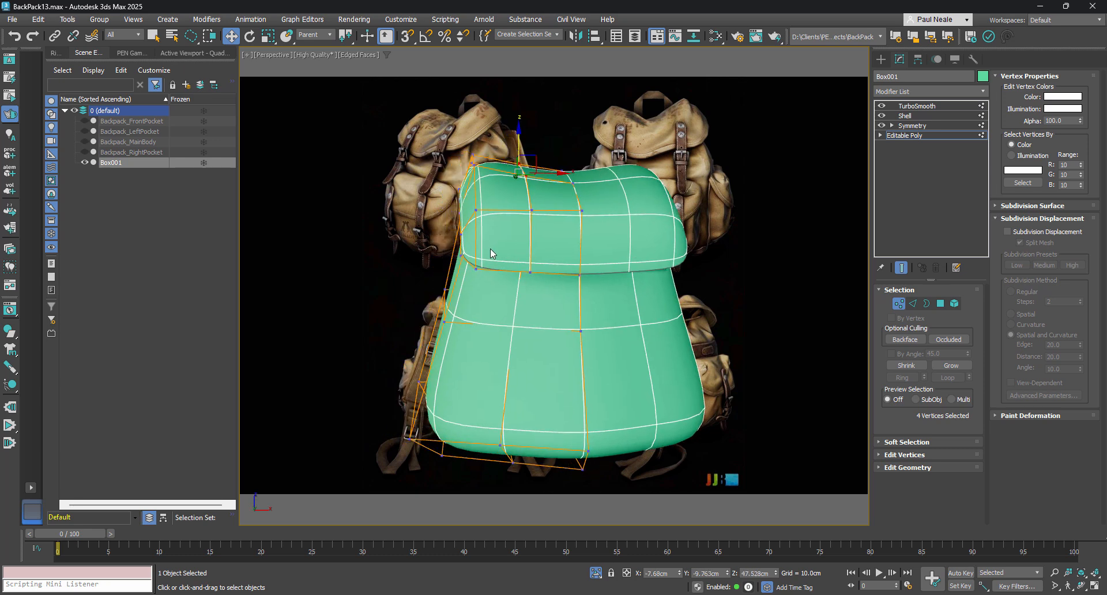
- Insert supporting edge loops near the flap's front side corner and the body's front vertical corner
{"action": "key", "text": "alt+1"}
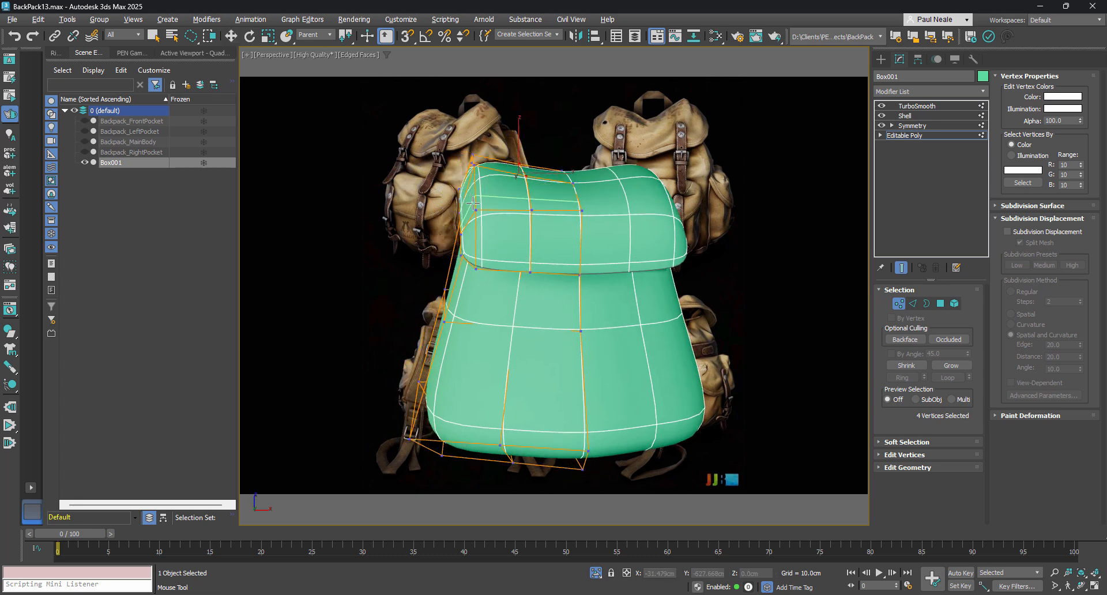
{"action": "middle_click_drag", "start_coordinate": [465, 224], "coordinate": [535, 224], "text": "alt"}
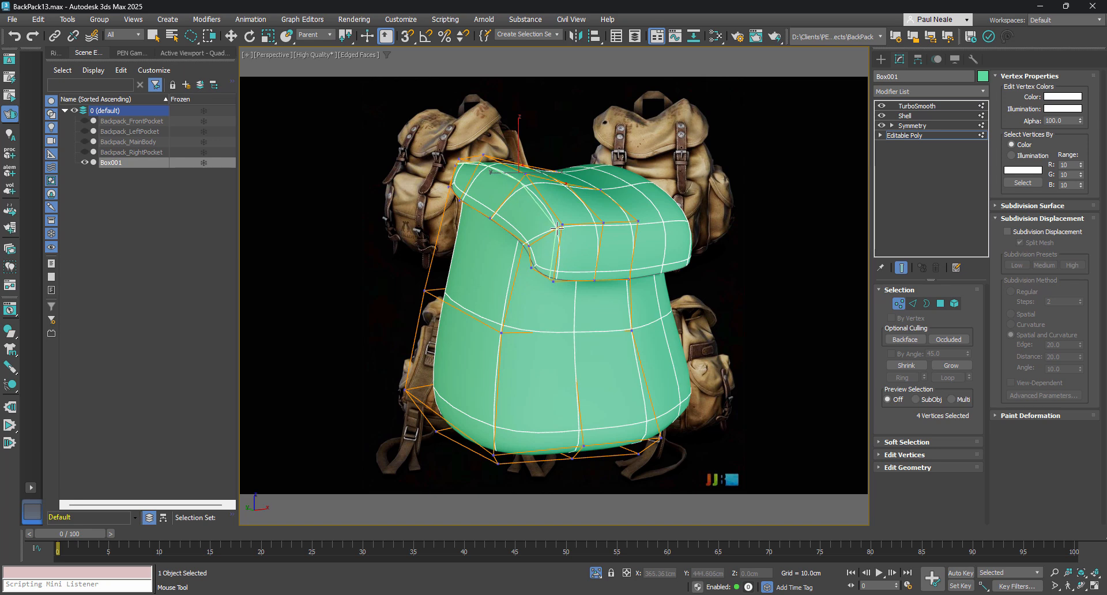
{"action": "left_click", "coordinate": [557, 226]}
{"action": "middle_click_drag", "start_coordinate": [323, 302], "coordinate": [583, 290], "text": "alt"}
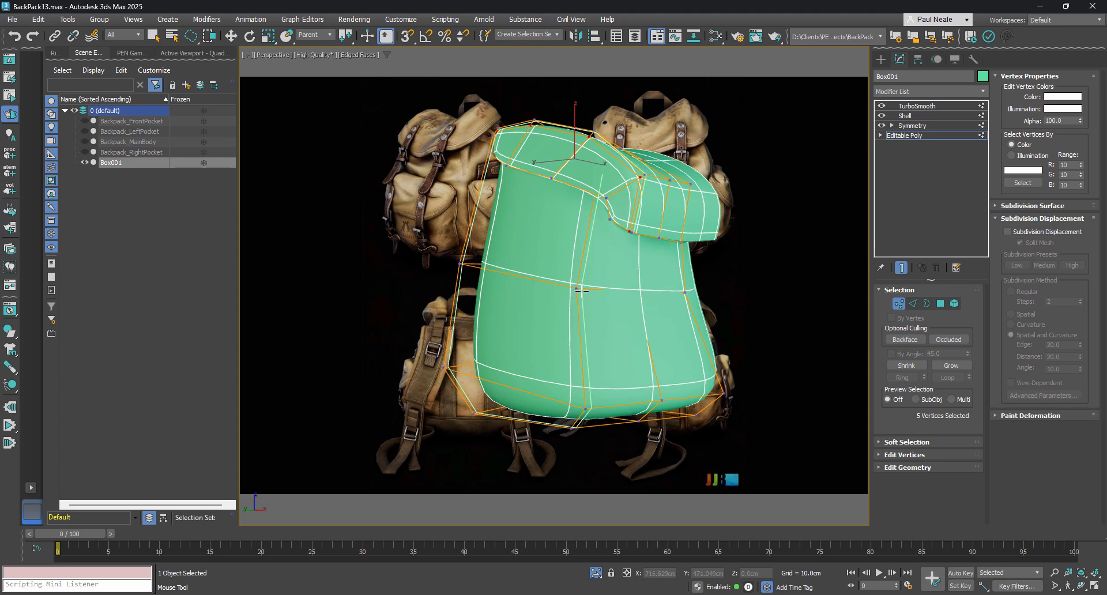
{"action": "left_click", "coordinate": [572, 286]}
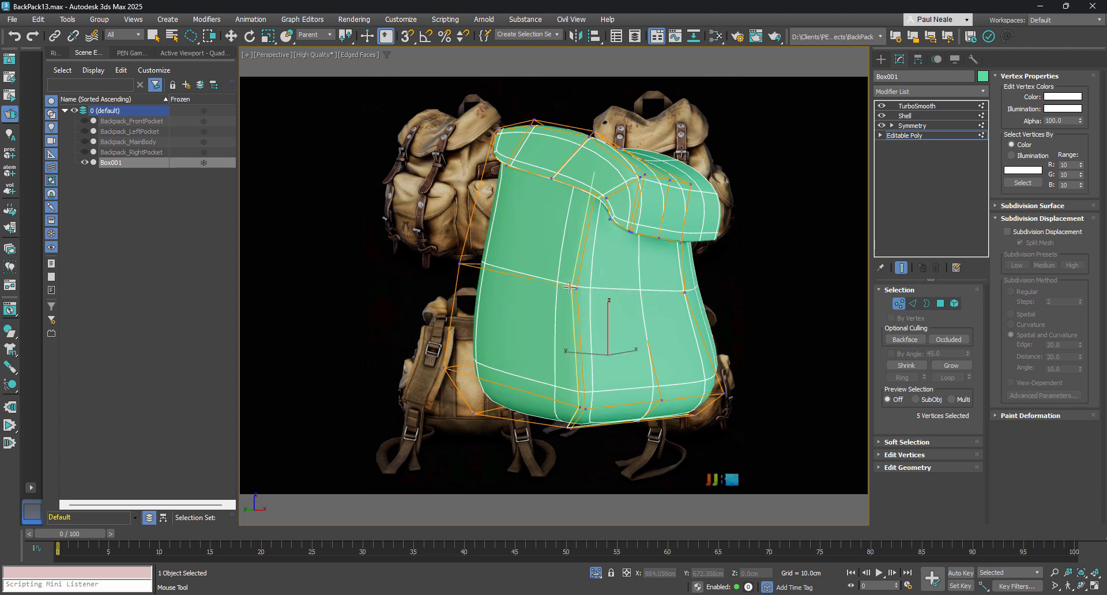
{"action": "middle_click_drag", "start_coordinate": [562, 288], "coordinate": [493, 283], "text": "alt"}
{"action": "middle_click_drag", "start_coordinate": [436, 265], "coordinate": [579, 264], "text": "alt"}
{"action": "key", "text": "w"}
- Insert a vertical edge loop down the body's side and pull its mid-height vertex outward to about X -26.8 cm, Z 22.5 cm
{"action": "key", "text": "alt+1"}
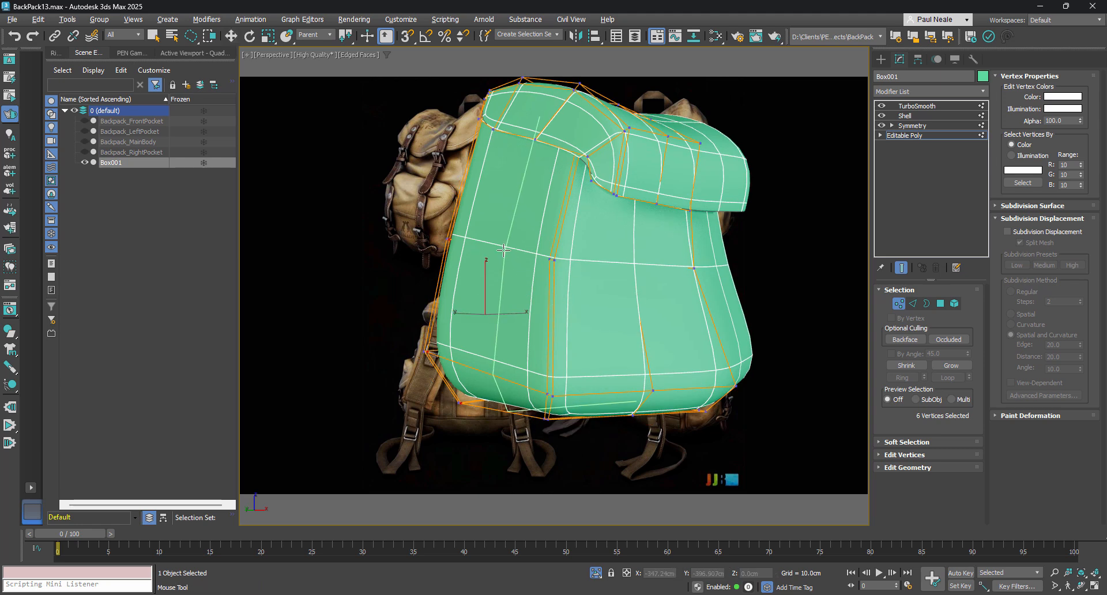
{"action": "left_click", "coordinate": [495, 248]}
{"action": "right_click", "coordinate": [513, 238]}
{"action": "left_click", "coordinate": [494, 250]}
{"action": "middle_click_drag", "start_coordinate": [494, 250], "coordinate": [486, 254], "text": "alt"}
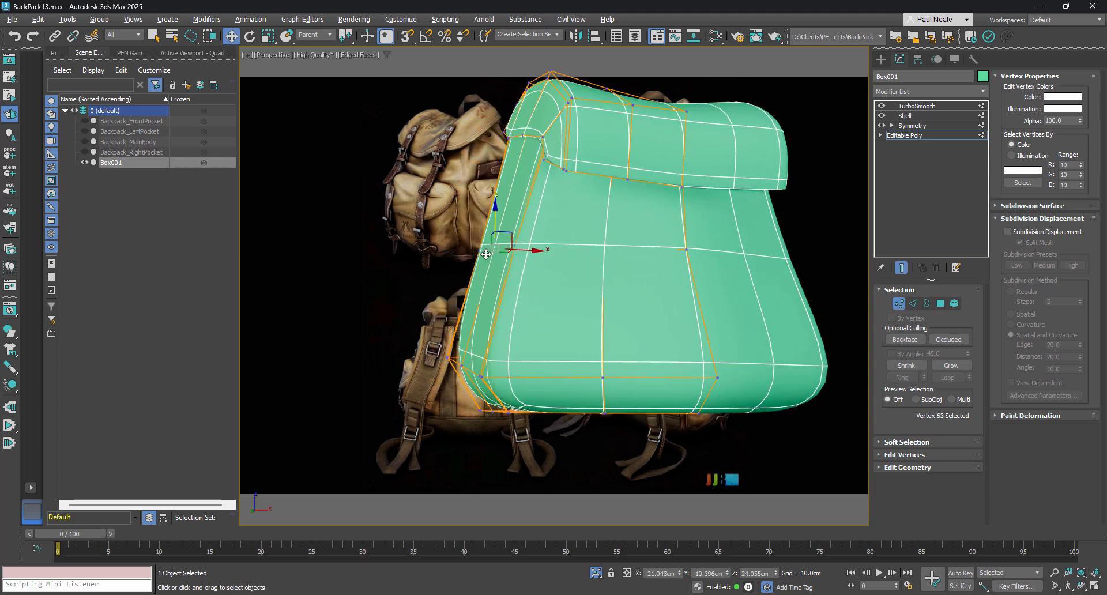
{"action": "left_click_drag", "start_coordinate": [510, 235], "coordinate": [486, 353]}
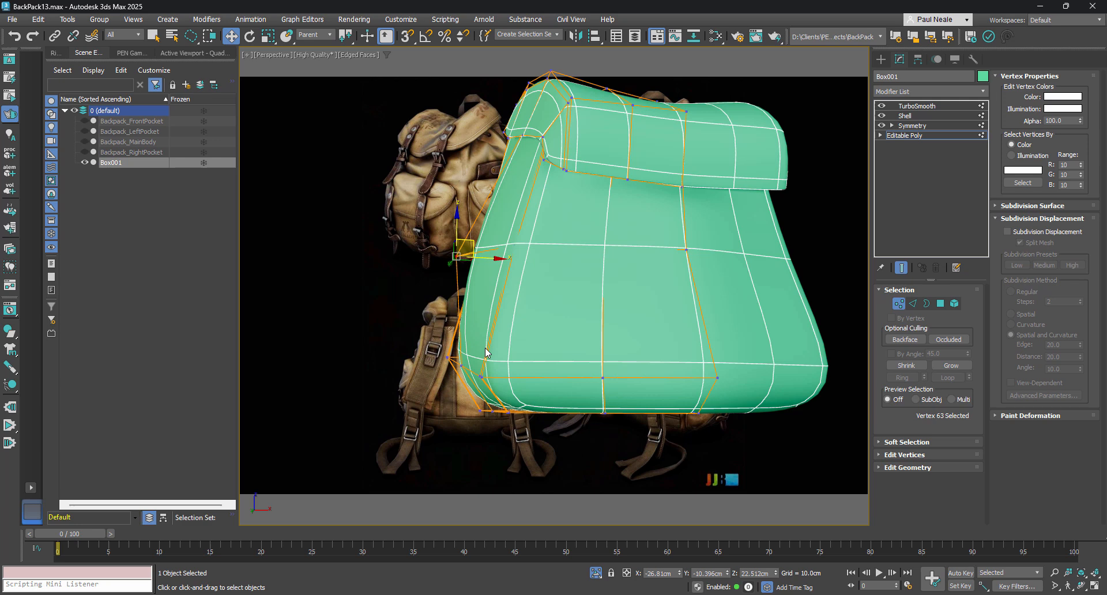
- Nudge the body's lower front corner vertex slightly to refine the corner's shape
{"action": "left_click", "coordinate": [459, 364]}
{"action": "middle_click_drag", "start_coordinate": [458, 364], "coordinate": [539, 428], "text": "alt"}
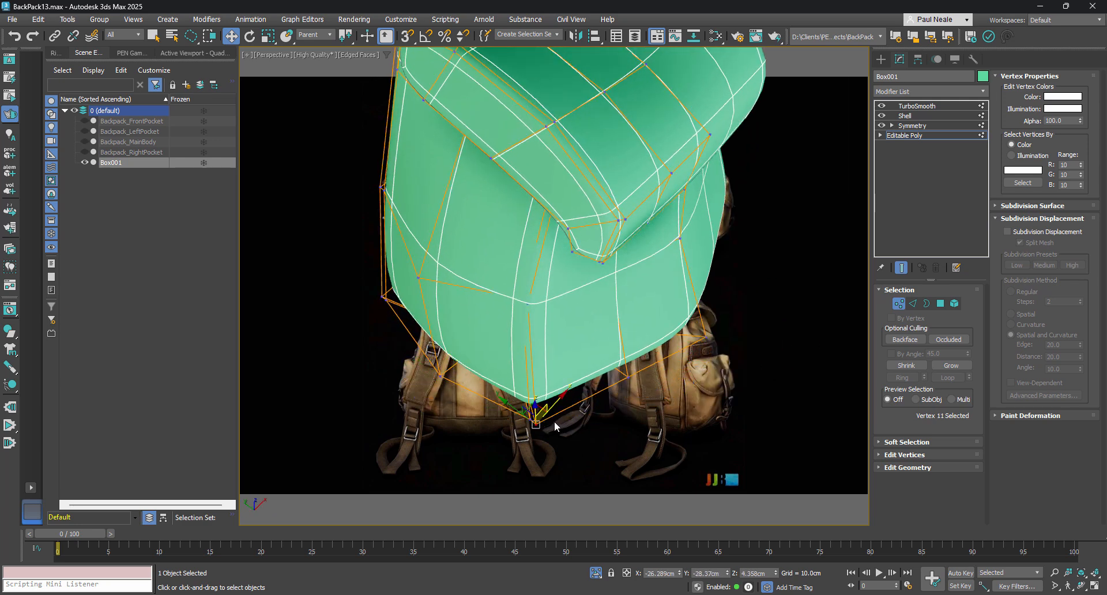
{"action": "left_click_drag", "start_coordinate": [539, 404], "coordinate": [540, 399]}
{"action": "middle_click_drag", "start_coordinate": [576, 383], "coordinate": [520, 238], "text": "alt"}
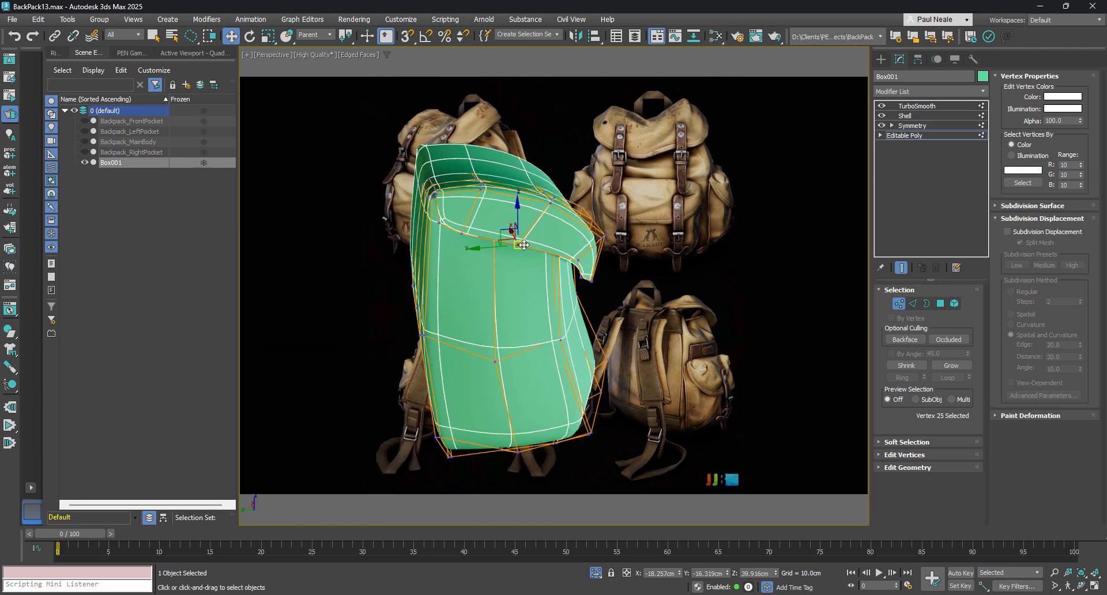
- Nudge a vertex along the flap's side edge to refine its curve, and check the shape from the front
{"action": "left_click_drag", "start_coordinate": [507, 232], "coordinate": [512, 243]}
{"action": "middle_click_drag", "start_coordinate": [513, 244], "coordinate": [530, 277], "text": "alt"}
{"action": "left_click", "coordinate": [568, 264]}
{"action": "scroll", "coordinate": [605, 300], "scroll_direction": "up", "scroll_amount": 5}
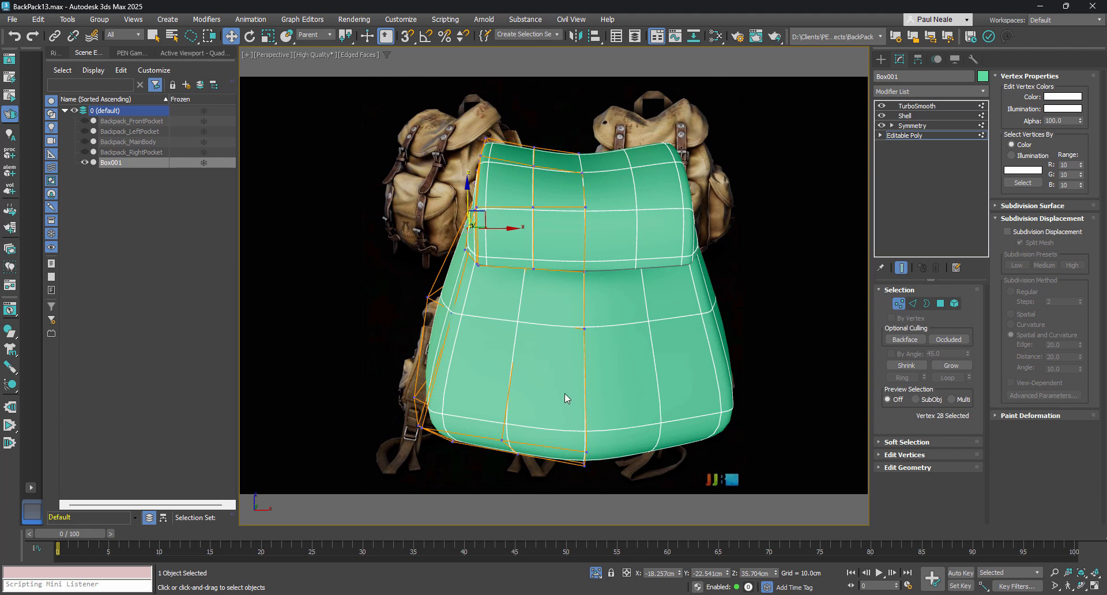
{"action": "middle_click_drag", "start_coordinate": [564, 393], "coordinate": [608, 334], "text": "alt"}
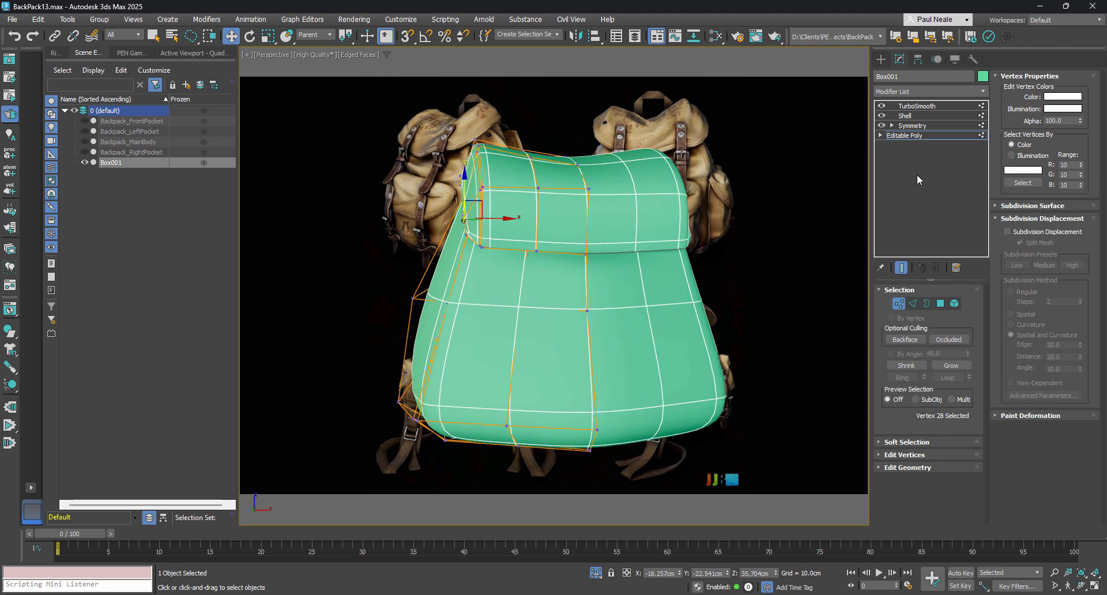
- Collapse the stack down to Symmetry, keeping Shell and TurboSmooth live, and return to vertex editing of the full smoothed mesh
{"action": "left_click", "coordinate": [917, 126]}
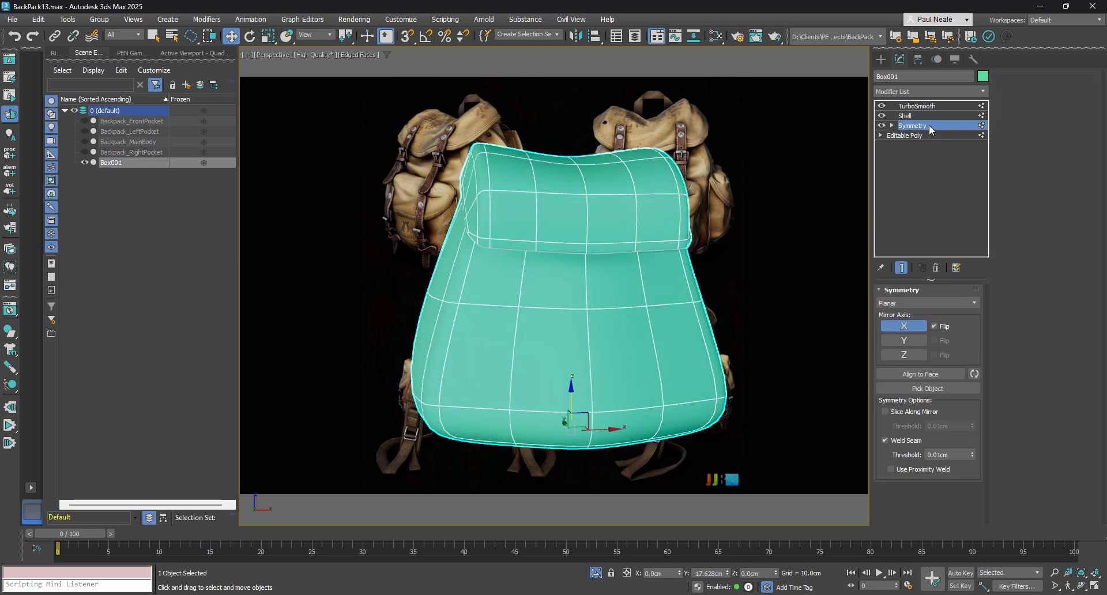
{"action": "right_click", "coordinate": [930, 127]}
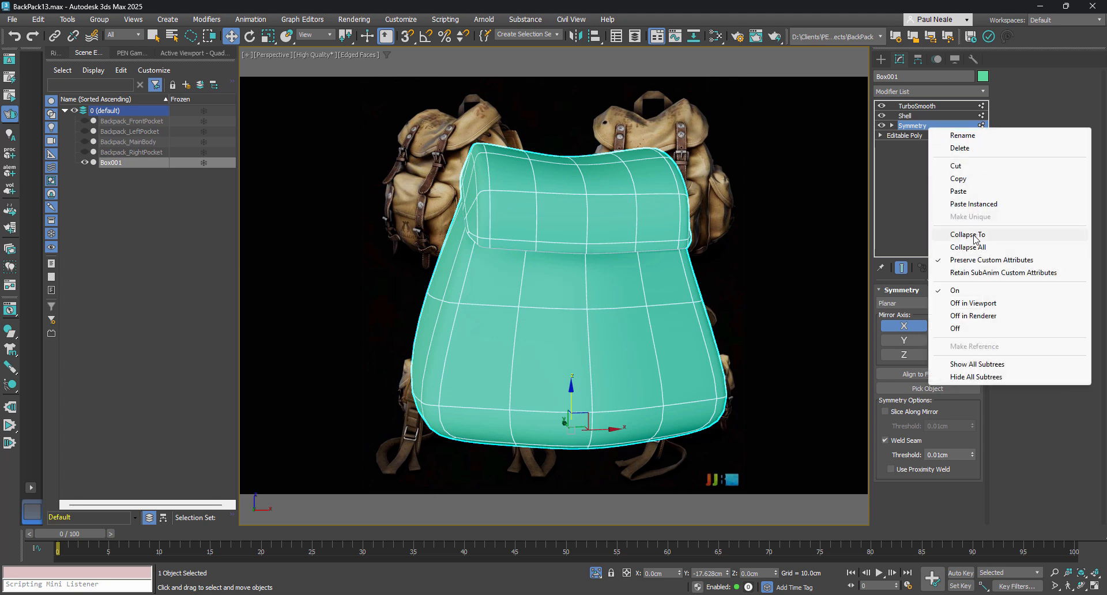
{"action": "left_click", "coordinate": [980, 234]}
{"action": "left_click", "coordinate": [906, 127]}
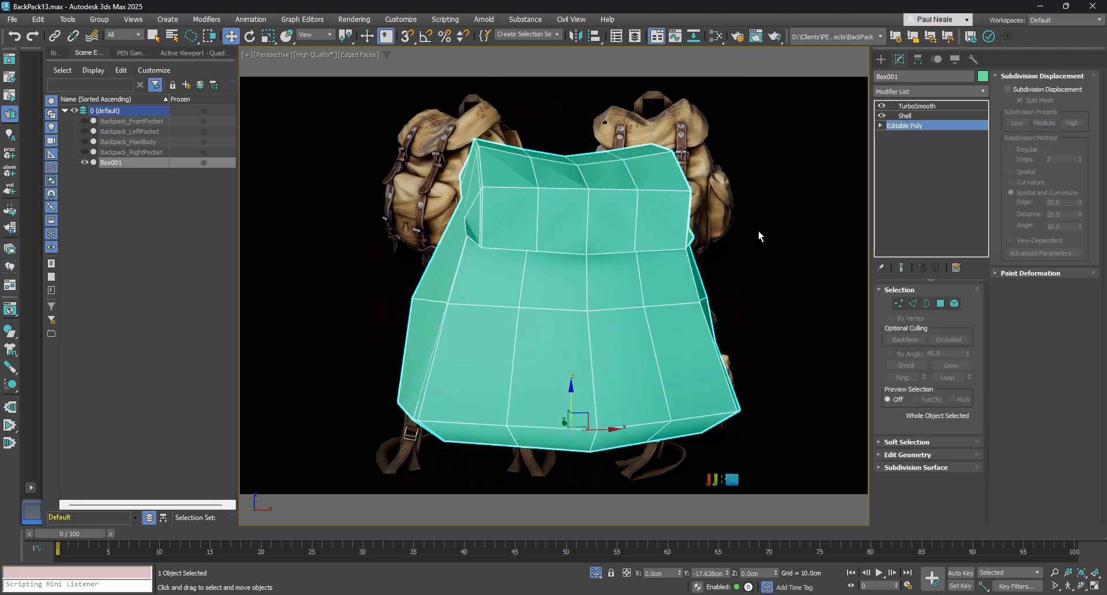
{"action": "middle_click_drag", "start_coordinate": [648, 271], "coordinate": [745, 206], "text": "alt"}
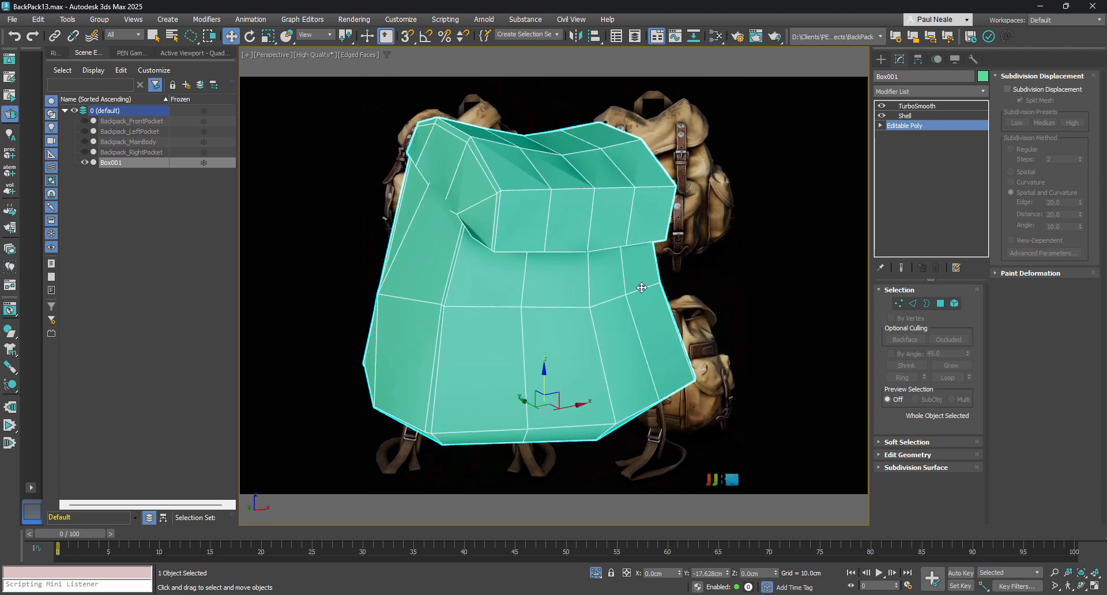
{"action": "key", "text": "grave"}
{"action": "middle_click_drag", "start_coordinate": [497, 254], "coordinate": [476, 218], "text": "alt"}
{"action": "left_click", "coordinate": [898, 303]}
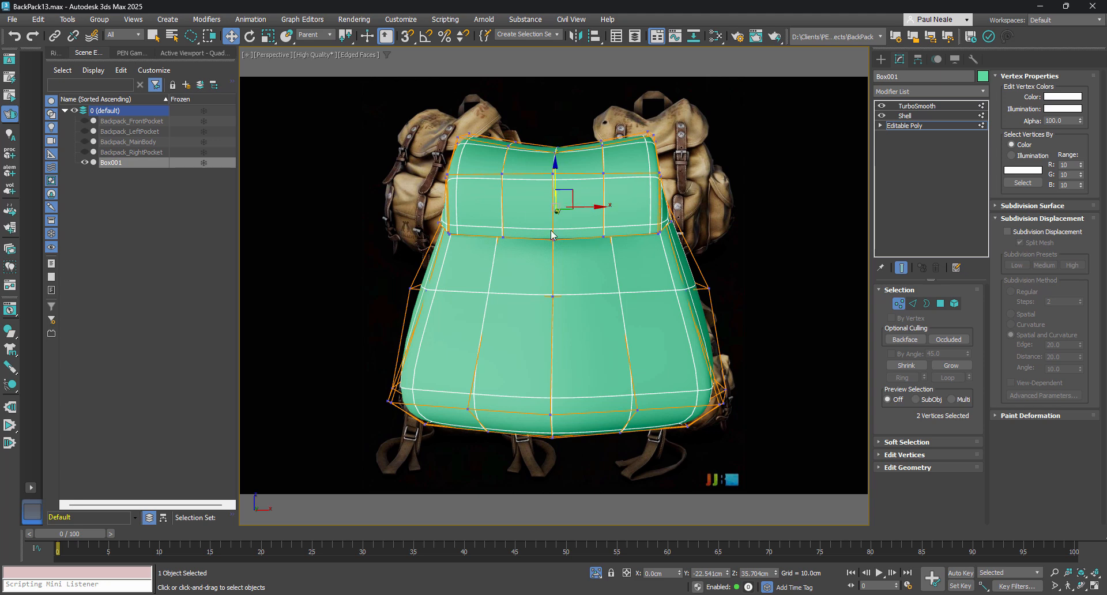
- Insert a horizontal edge loop around the lower part of the backpack body with Swift Loop
{"action": "left_click", "coordinate": [55, 52]}
{"action": "mouse_move", "coordinate": [553, 283]}
{"action": "middle_mouse_down", "text": "alt"}
{"action": "mouse_move", "coordinate": [566, 288]}
{"action": "mouse_move", "coordinate": [522, 310]}
{"action": "mouse_move", "coordinate": [557, 295]}
{"action": "middle_mouse_up", "text": "alt"}
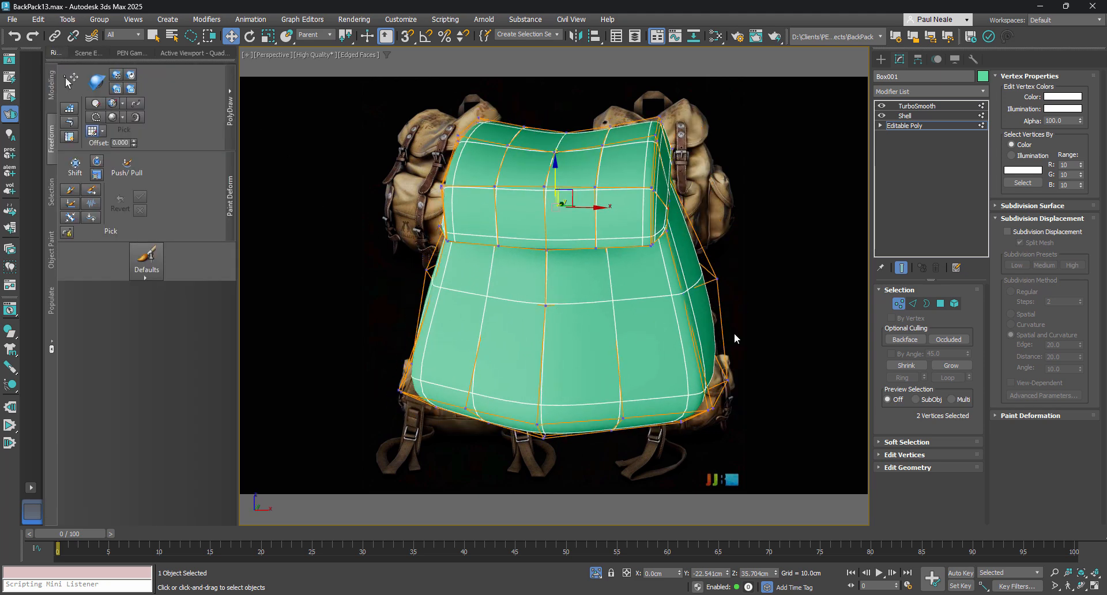
{"action": "middle_click_drag", "start_coordinate": [598, 335], "coordinate": [306, 284], "text": "alt"}
{"action": "left_click", "coordinate": [147, 268]}
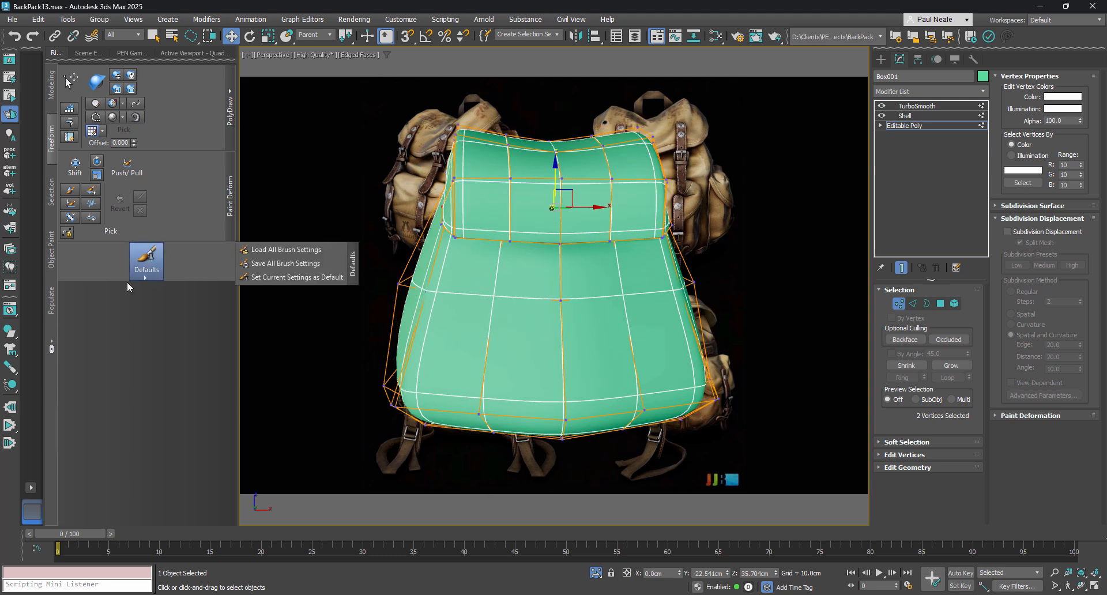
{"action": "key", "text": "alt+1"}
{"action": "left_click", "coordinate": [520, 362]}
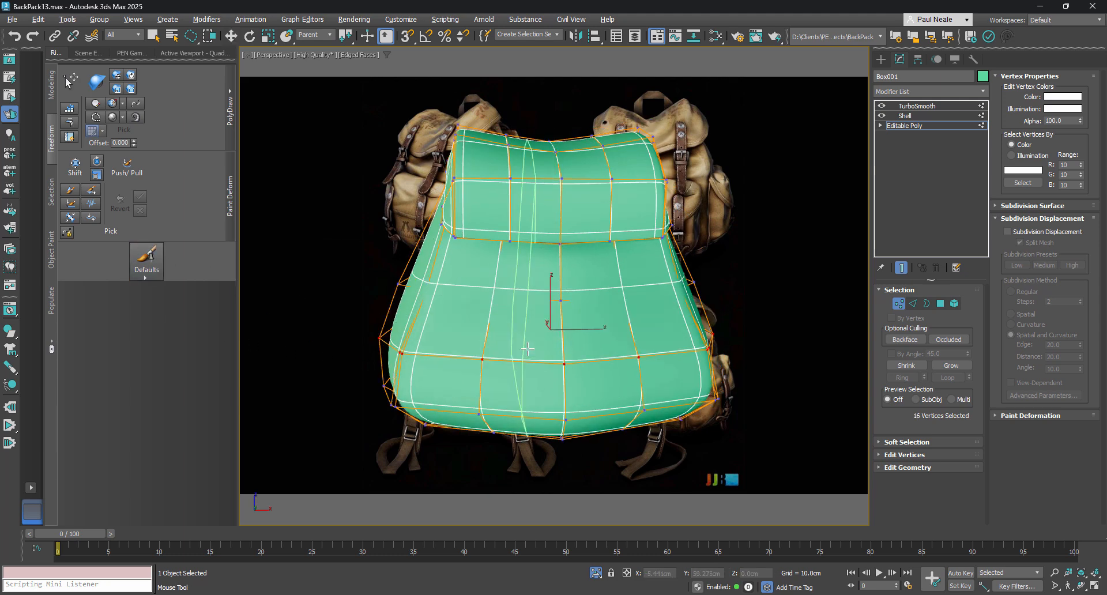
- Move the mid-height vertex on the body's uncopied side inward to about X 25.1 cm, Z 22.9 cm
{"action": "mouse_move", "coordinate": [493, 265]}
{"action": "middle_mouse_down", "text": "alt"}
{"action": "mouse_move", "coordinate": [573, 314]}
{"action": "mouse_move", "coordinate": [647, 313]}
{"action": "mouse_move", "coordinate": [484, 283]}
{"action": "middle_mouse_up", "text": "alt"}
{"action": "key", "text": "w"}
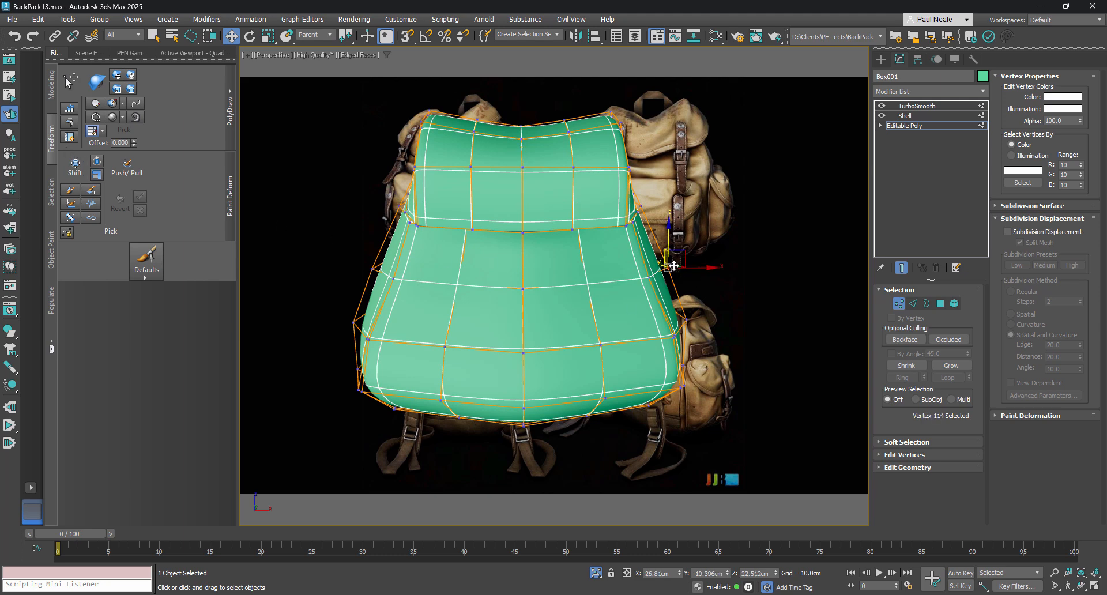
{"action": "left_click_drag", "start_coordinate": [679, 249], "coordinate": [679, 249]}
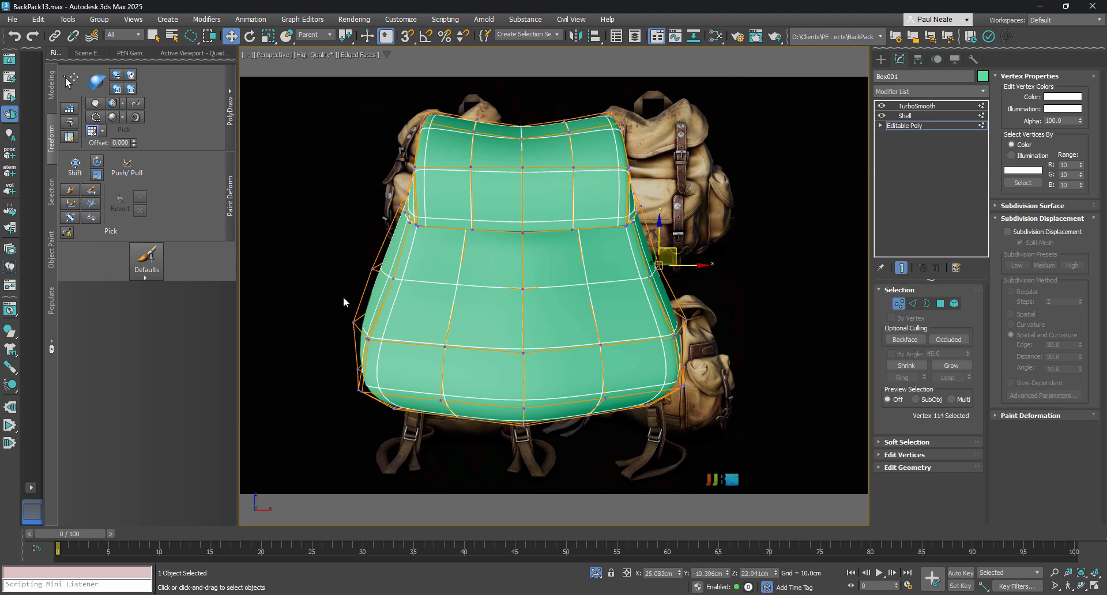
- Activate the freeform Shift brush, try it on the body's lower corner, and set Brush Affects to Depth
{"action": "left_click", "coordinate": [78, 172]}
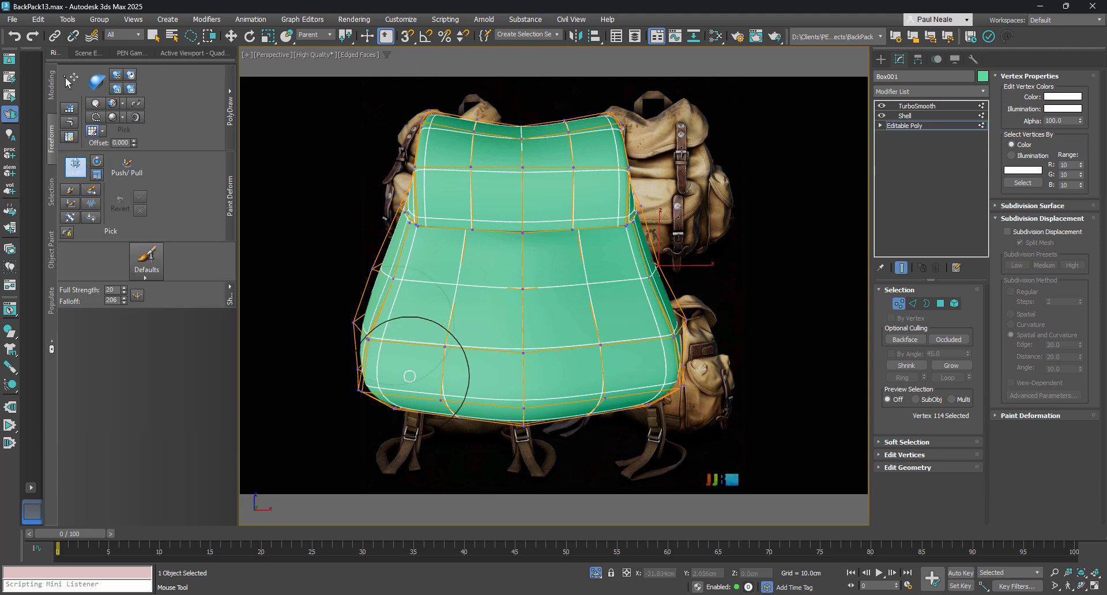
{"action": "left_click_drag", "start_coordinate": [390, 353], "coordinate": [380, 306]}
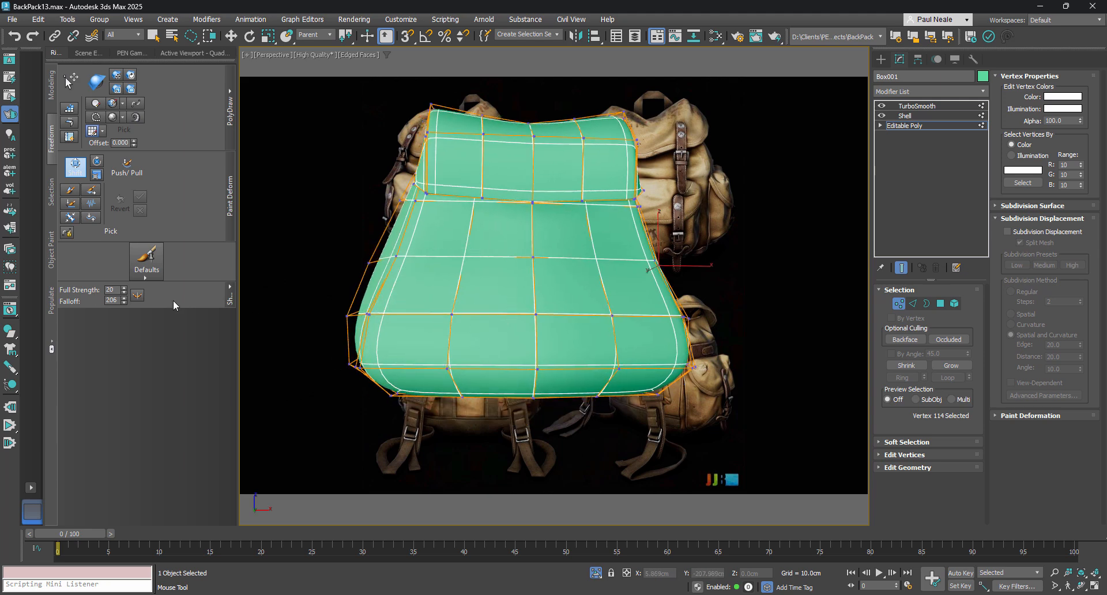
{"action": "left_click_drag", "start_coordinate": [173, 300], "coordinate": [468, 283]}
{"action": "left_click_drag", "start_coordinate": [353, 270], "coordinate": [148, 305]}
{"action": "left_click", "coordinate": [231, 299]}
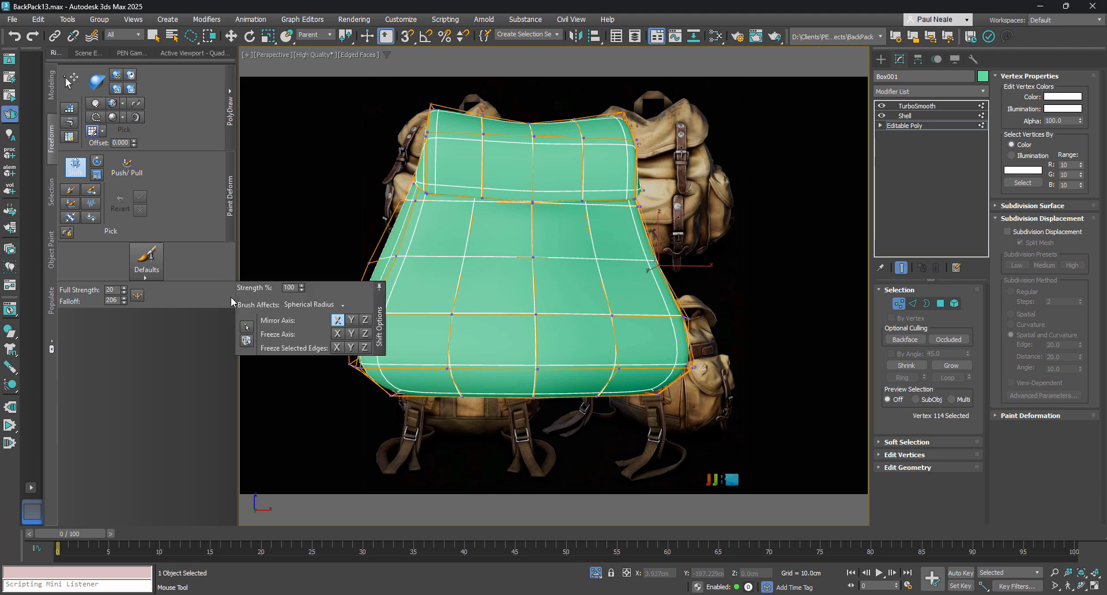
{"action": "left_click", "coordinate": [343, 305]}
{"action": "left_click", "coordinate": [307, 334]}
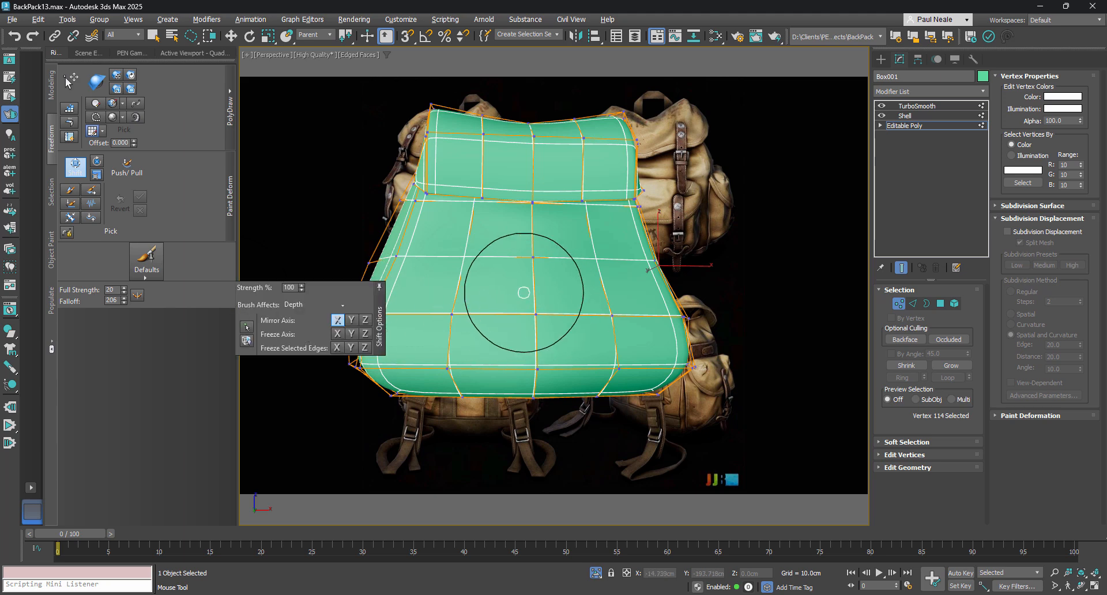
- Switch the Shift brush's Brush Affects mode away from Depth and enlarge the brush falloff to 341
{"action": "middle_click_drag", "start_coordinate": [524, 293], "coordinate": [515, 292], "text": "alt"}
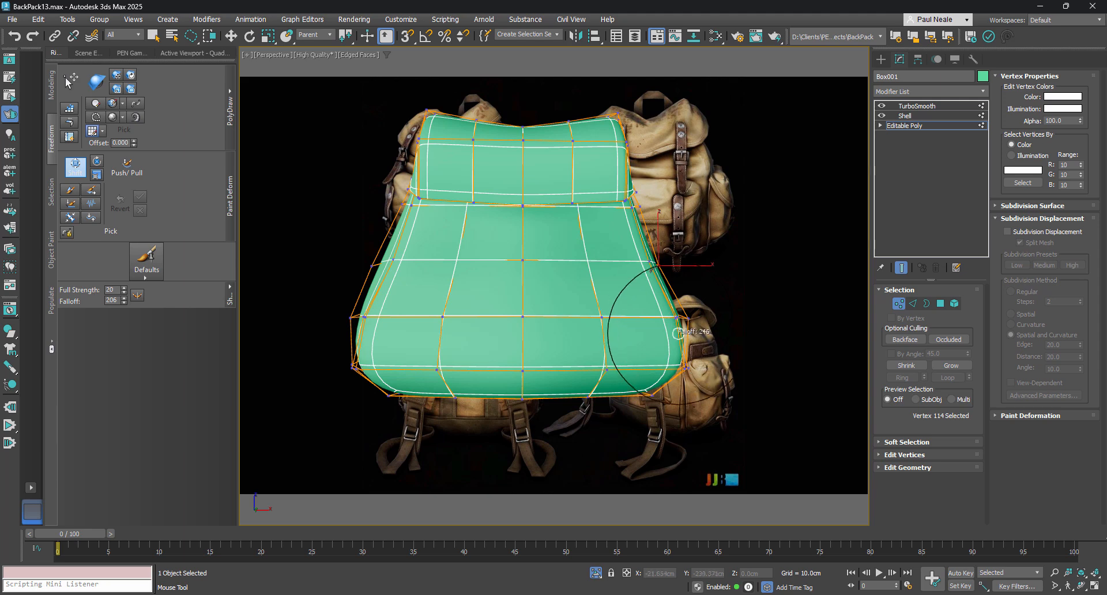
{"action": "left_click_drag", "start_coordinate": [679, 333], "coordinate": [667, 333], "text": "ctrl+shift"}
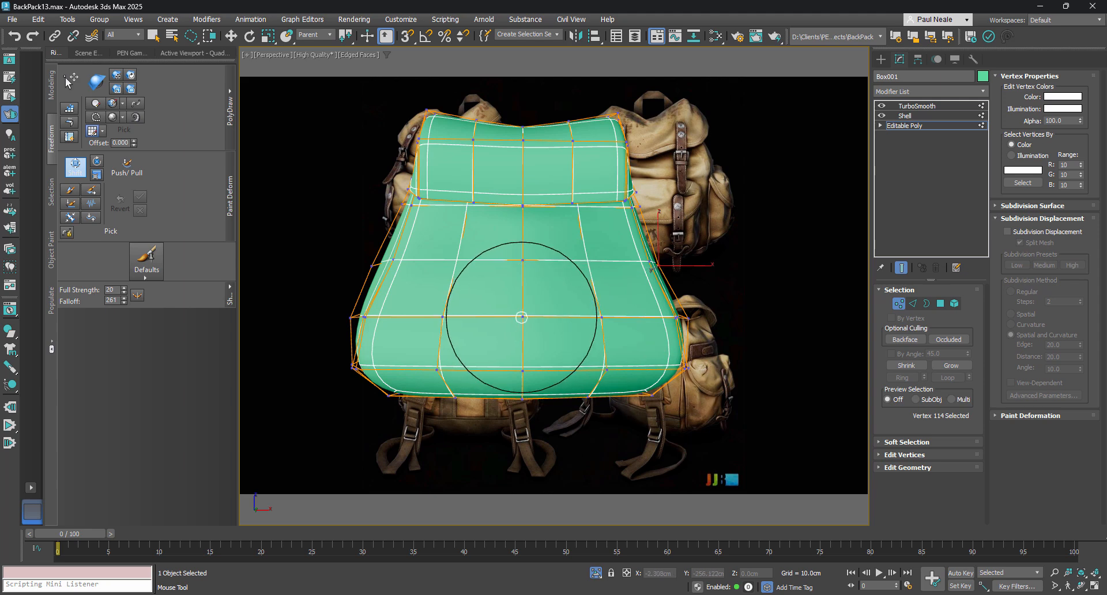
{"action": "mouse_move", "coordinate": [534, 325]}
{"action": "middle_mouse_down", "text": "alt"}
{"action": "mouse_move", "coordinate": [687, 328]}
{"action": "mouse_move", "coordinate": [706, 342]}
{"action": "mouse_move", "coordinate": [499, 345]}
{"action": "middle_mouse_up", "text": "alt"}
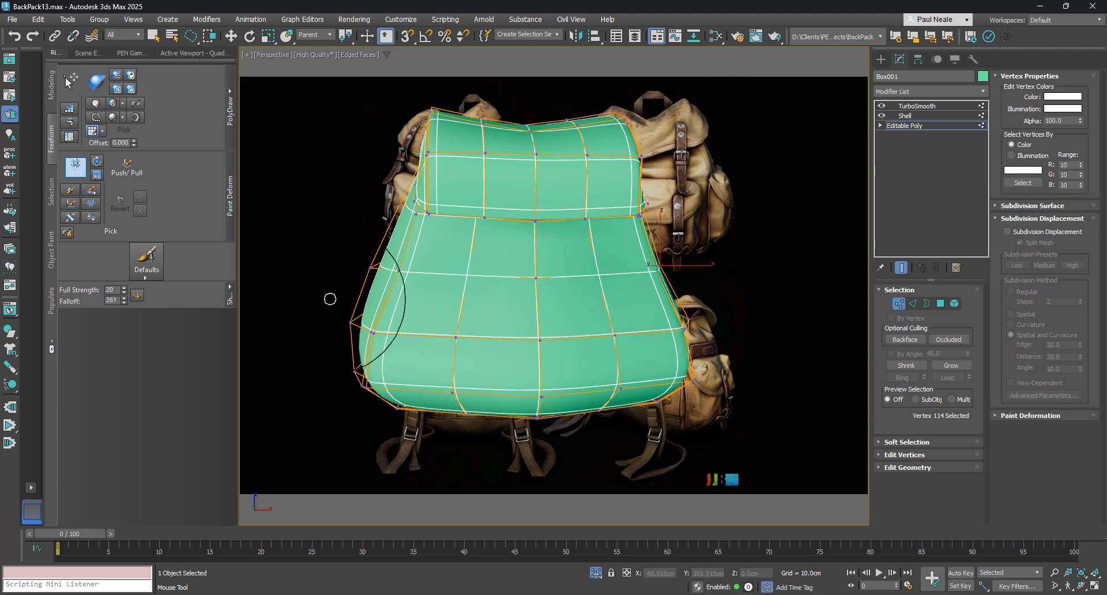
{"action": "left_click", "coordinate": [230, 299]}
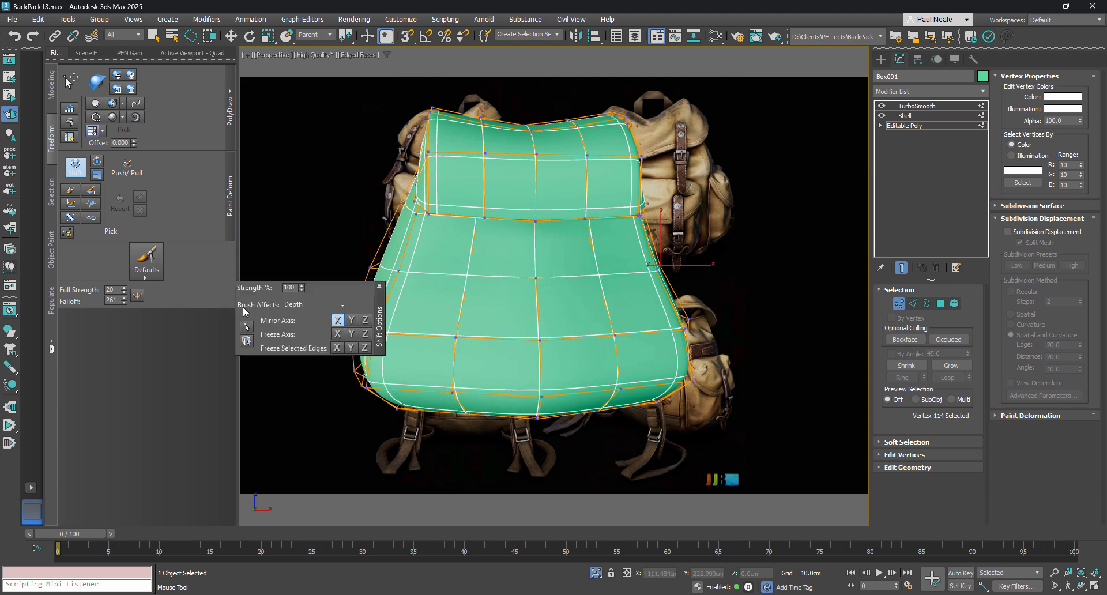
{"action": "left_click", "coordinate": [342, 305]}
{"action": "left_click", "coordinate": [311, 323]}
{"action": "left_click_drag", "start_coordinate": [530, 347], "coordinate": [534, 329]}
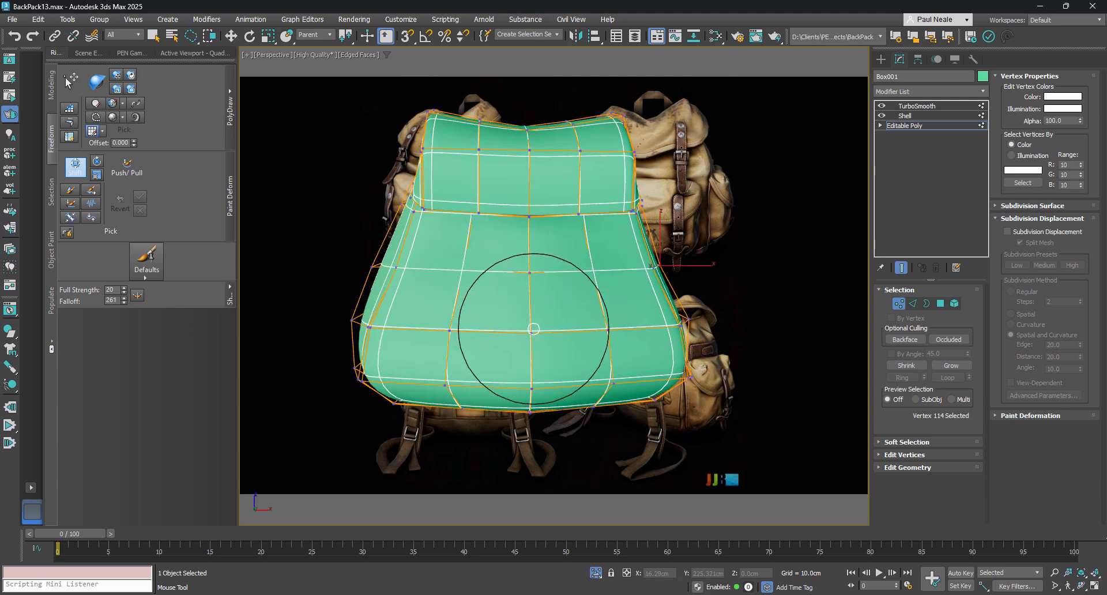
{"action": "mouse_move", "coordinate": [512, 334]}
{"action": "middle_mouse_down", "text": "alt"}
{"action": "mouse_move", "coordinate": [509, 373]}
{"action": "mouse_move", "coordinate": [670, 364]}
{"action": "mouse_move", "coordinate": [499, 371]}
{"action": "mouse_move", "coordinate": [560, 347]}
{"action": "mouse_move", "coordinate": [538, 346]}
{"action": "mouse_move", "coordinate": [563, 338]}
{"action": "mouse_move", "coordinate": [507, 331]}
{"action": "mouse_move", "coordinate": [538, 277]}
{"action": "mouse_move", "coordinate": [546, 283]}
{"action": "middle_mouse_up", "text": "alt"}
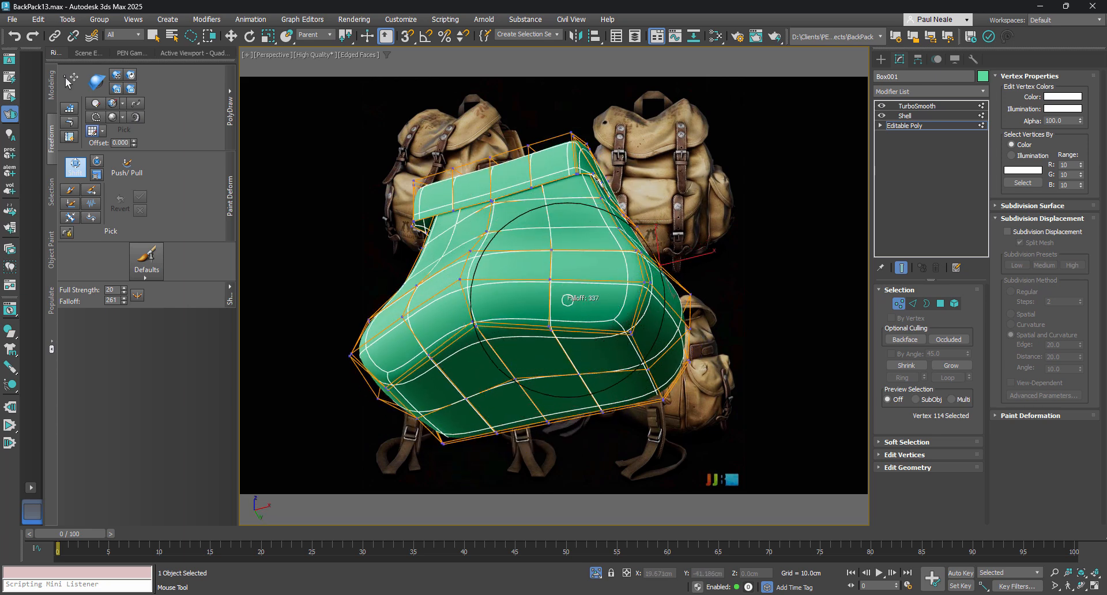
{"action": "mouse_move", "coordinate": [465, 250]}
{"action": "middle_mouse_down", "text": "alt"}
{"action": "mouse_move", "coordinate": [571, 286]}
{"action": "mouse_move", "coordinate": [594, 257]}
{"action": "mouse_move", "coordinate": [616, 290]}
{"action": "mouse_move", "coordinate": [549, 202]}
{"action": "middle_mouse_up", "text": "alt"}
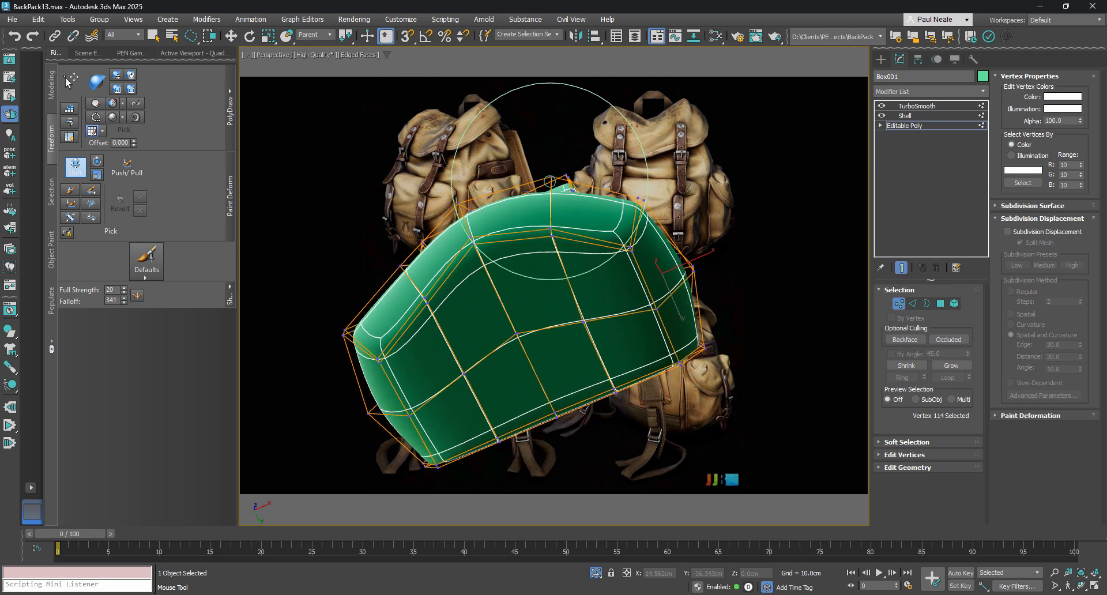
{"action": "mouse_move", "coordinate": [383, 262]}
{"action": "middle_mouse_down", "text": "alt"}
{"action": "mouse_move", "coordinate": [371, 227]}
{"action": "mouse_move", "coordinate": [421, 369]}
{"action": "mouse_move", "coordinate": [469, 420]}
{"action": "mouse_move", "coordinate": [566, 306]}
{"action": "mouse_move", "coordinate": [558, 336]}
{"action": "mouse_move", "coordinate": [653, 219]}
{"action": "middle_mouse_up", "text": "alt"}
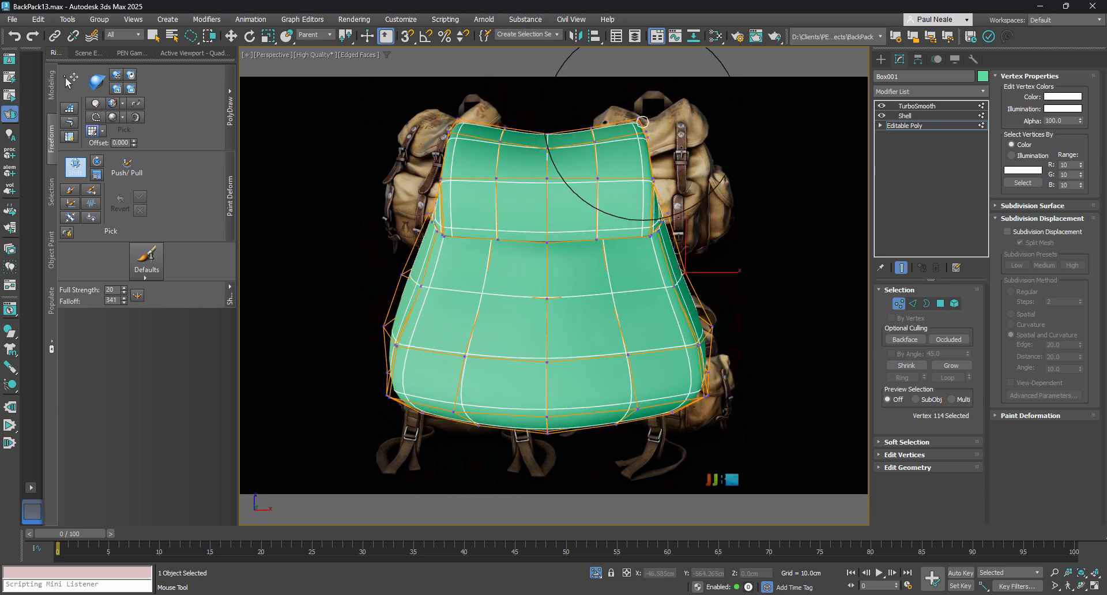
- Reshape the flap's two upper corners unevenly with the Shift brush, and leave the brush
{"action": "left_click_drag", "start_coordinate": [642, 122], "coordinate": [585, 131]}
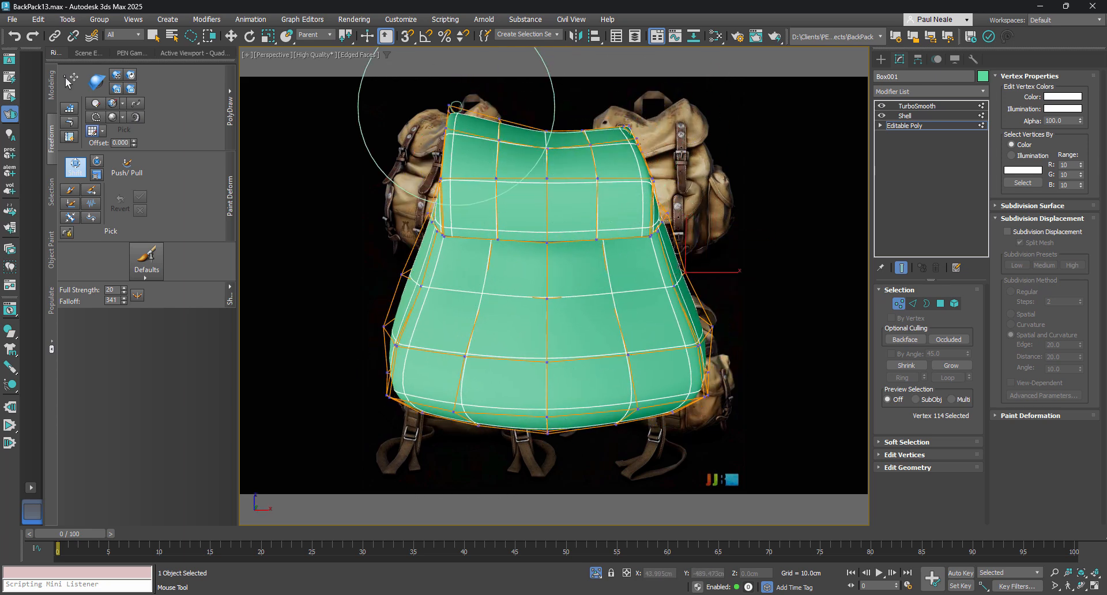
{"action": "left_click_drag", "start_coordinate": [439, 181], "coordinate": [422, 176]}
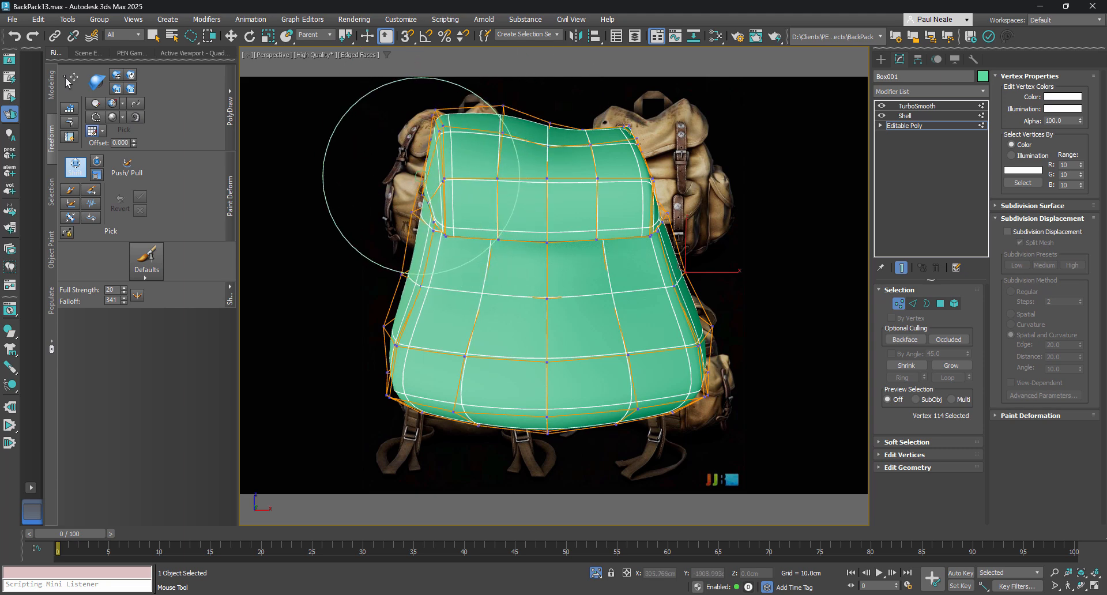
{"action": "mouse_move", "coordinate": [475, 253]}
{"action": "middle_mouse_down", "text": "alt"}
{"action": "mouse_move", "coordinate": [457, 235]}
{"action": "mouse_move", "coordinate": [468, 177]}
{"action": "mouse_move", "coordinate": [482, 171]}
{"action": "mouse_move", "coordinate": [462, 160]}
{"action": "mouse_move", "coordinate": [479, 154]}
{"action": "mouse_move", "coordinate": [461, 126]}
{"action": "middle_mouse_up", "text": "alt"}
{"action": "right_click", "coordinate": [463, 160]}
{"action": "middle_click_drag", "start_coordinate": [509, 233], "coordinate": [468, 230], "text": "alt"}
- Reactivate the Shift brush with a falloff of 603, push one side of the body's waist inward and pull its lower corner outward
{"action": "left_click", "coordinate": [75, 165]}
{"action": "middle_click_drag", "start_coordinate": [507, 289], "coordinate": [496, 235], "text": "alt"}
{"action": "mouse_move", "coordinate": [396, 269]}
{"action": "left_mouse_down"}
{"action": "mouse_move", "coordinate": [459, 289]}
{"action": "mouse_move", "coordinate": [428, 226]}
{"action": "left_mouse_up"}
{"action": "left_click_drag", "start_coordinate": [420, 300], "coordinate": [442, 307]}
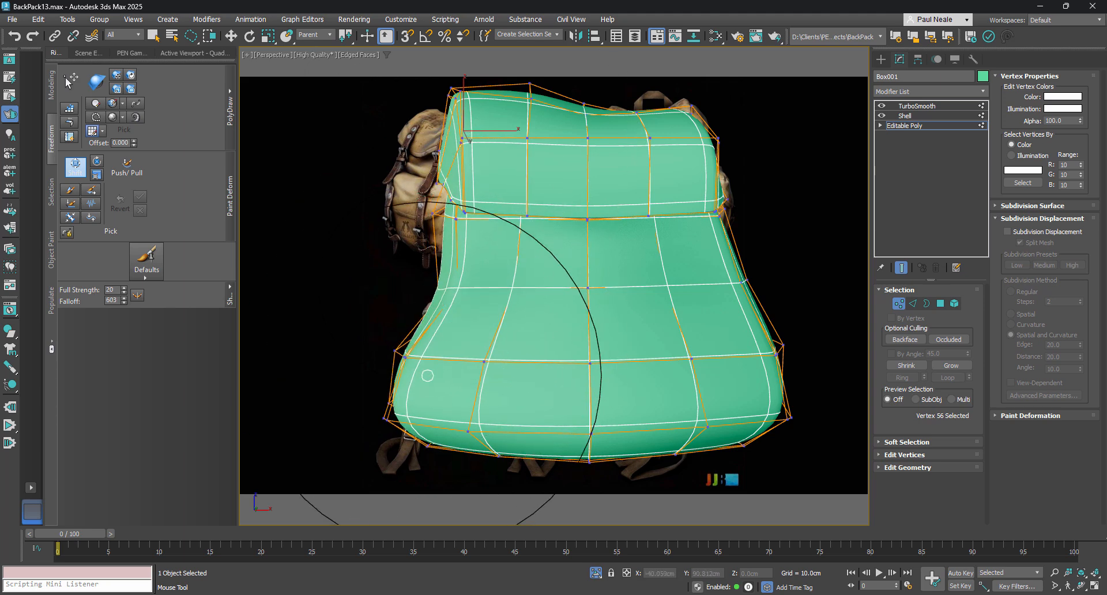
{"action": "left_click_drag", "start_coordinate": [423, 375], "coordinate": [397, 371]}
- Shift the body's opposite lower corner slightly and pull the flap's front down off-centre to give it an uneven sag
{"action": "middle_click_drag", "start_coordinate": [392, 359], "coordinate": [634, 308], "text": "alt"}
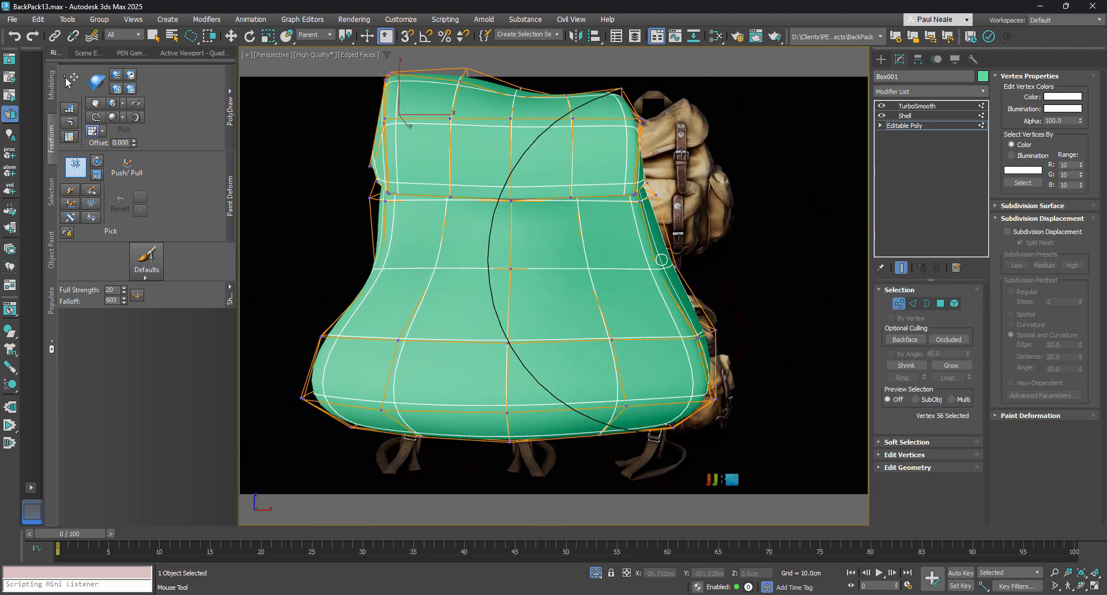
{"action": "left_click_drag", "start_coordinate": [714, 341], "coordinate": [723, 348]}
{"action": "left_click_drag", "start_coordinate": [636, 113], "coordinate": [639, 121]}
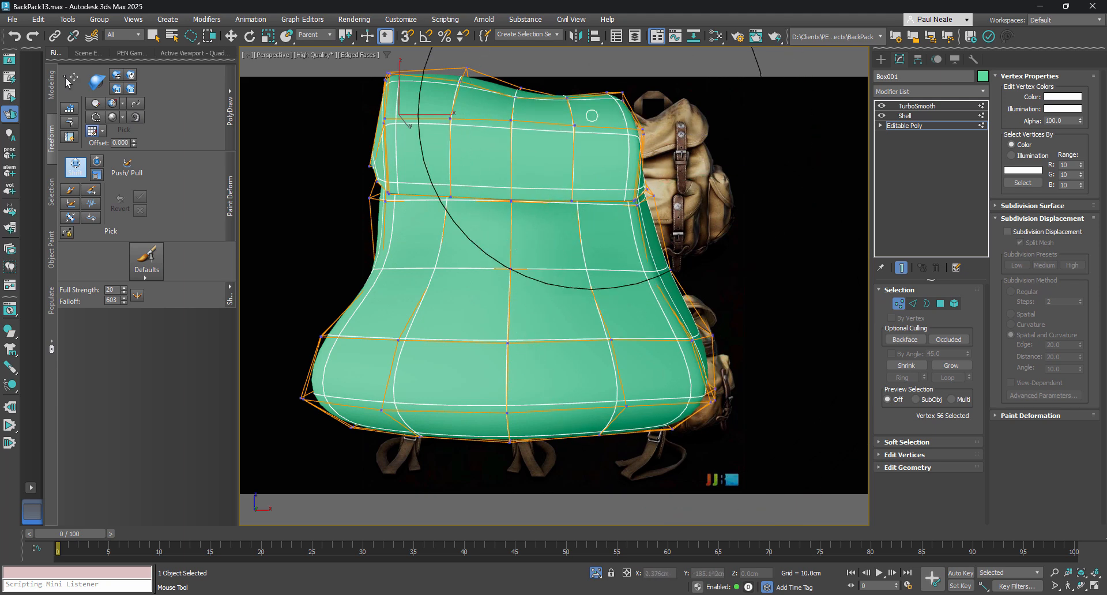
{"action": "left_click_drag", "start_coordinate": [553, 100], "coordinate": [560, 136]}
{"action": "mouse_move", "coordinate": [575, 185]}
{"action": "left_mouse_down"}
{"action": "mouse_move", "coordinate": [576, 206]}
{"action": "mouse_move", "coordinate": [565, 203]}
{"action": "left_mouse_up"}
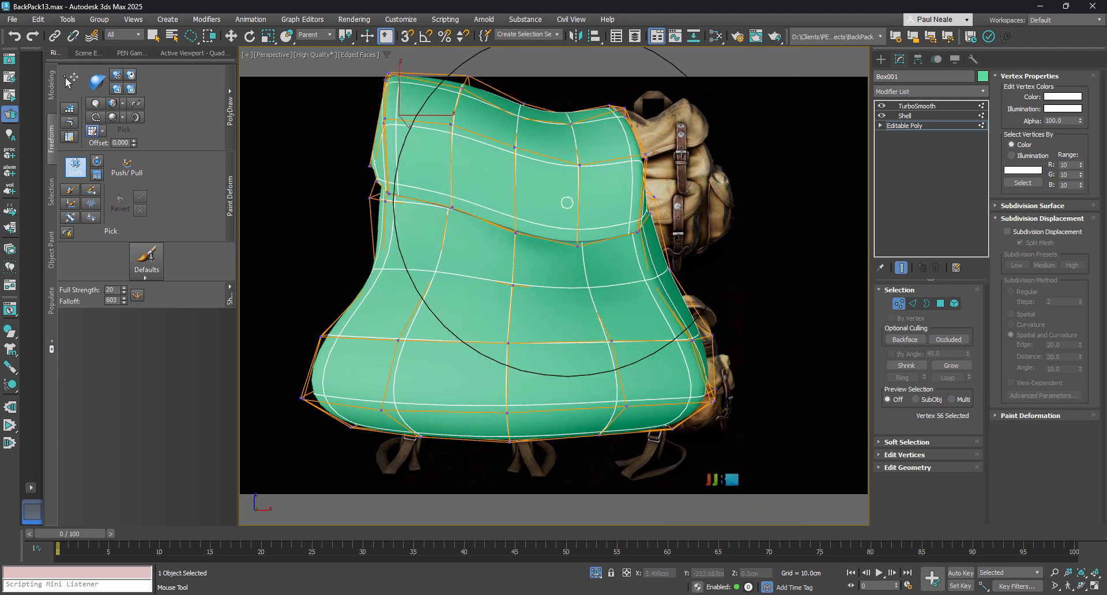
- Nudge the flap's side with the Shift brush, and switch back to the Move tool
{"action": "mouse_move", "coordinate": [526, 274]}
{"action": "middle_mouse_down", "text": "alt"}
{"action": "mouse_move", "coordinate": [443, 301]}
{"action": "mouse_move", "coordinate": [492, 277]}
{"action": "mouse_move", "coordinate": [467, 346]}
{"action": "middle_mouse_up", "text": "alt"}
{"action": "left_click_drag", "start_coordinate": [365, 135], "coordinate": [374, 132]}
{"action": "mouse_move", "coordinate": [405, 191]}
{"action": "middle_mouse_down", "text": "alt"}
{"action": "mouse_move", "coordinate": [605, 240]}
{"action": "mouse_move", "coordinate": [636, 229]}
{"action": "mouse_move", "coordinate": [732, 309]}
{"action": "mouse_move", "coordinate": [587, 277]}
{"action": "mouse_move", "coordinate": [568, 257]}
{"action": "mouse_move", "coordinate": [611, 278]}
{"action": "middle_mouse_up", "text": "alt"}
{"action": "scroll", "coordinate": [606, 240], "scroll_direction": "down", "scroll_amount": 4}
{"action": "key", "text": "w"}
{"action": "scroll", "coordinate": [571, 247], "scroll_direction": "up", "scroll_amount": 4}
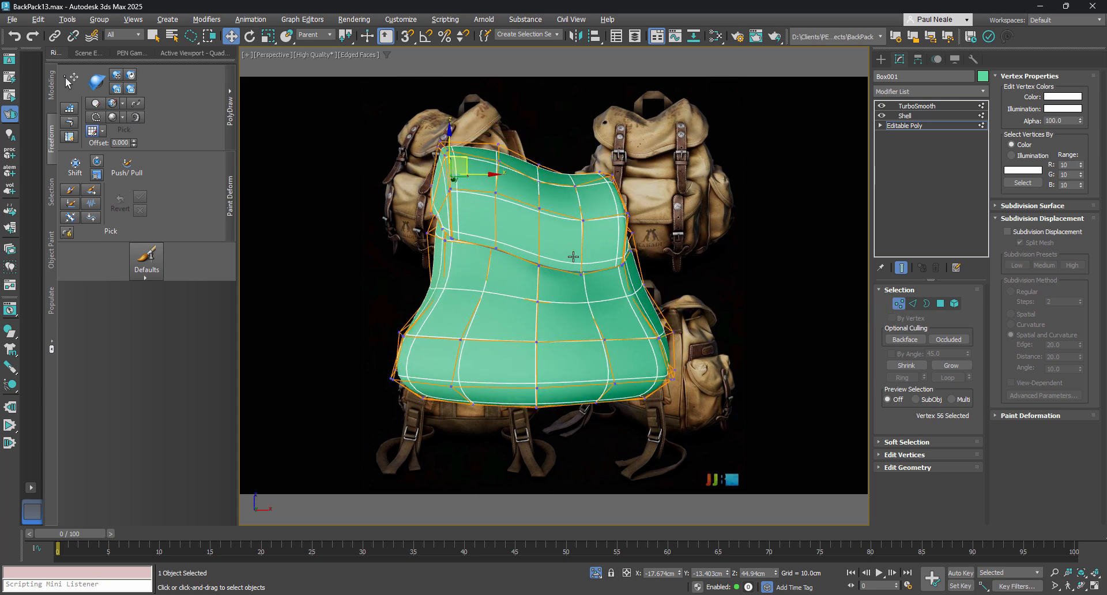
- Select a vertex on the side of the flap's front and turn on Soft Selection
{"action": "scroll", "coordinate": [599, 204], "scroll_direction": "up", "scroll_amount": 4}
{"action": "left_click", "coordinate": [596, 203]}
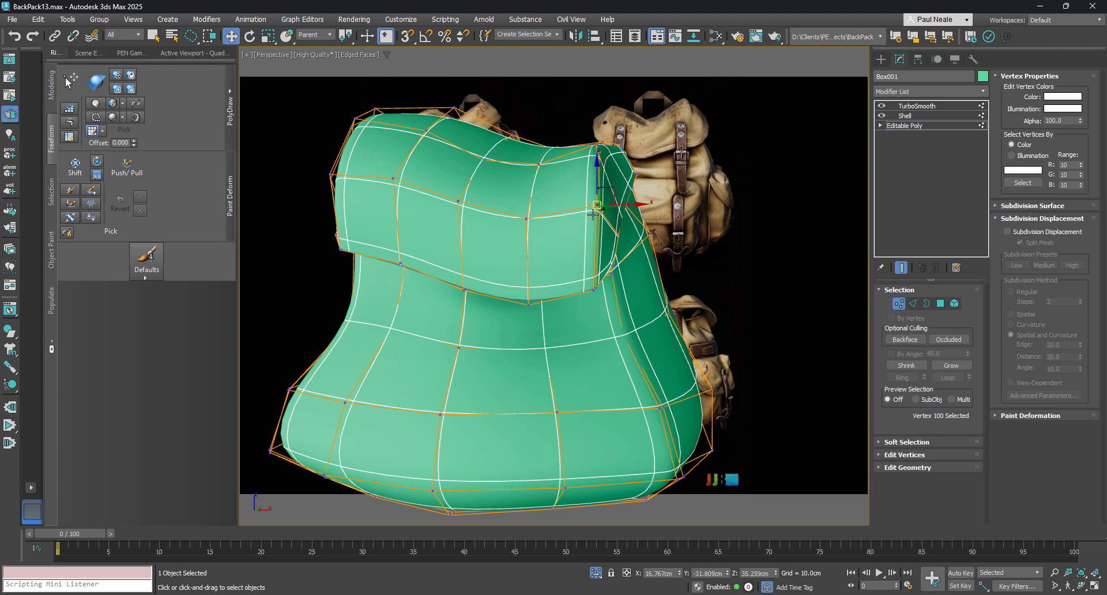
{"action": "middle_click_drag", "start_coordinate": [596, 203], "coordinate": [571, 242], "text": "alt"}
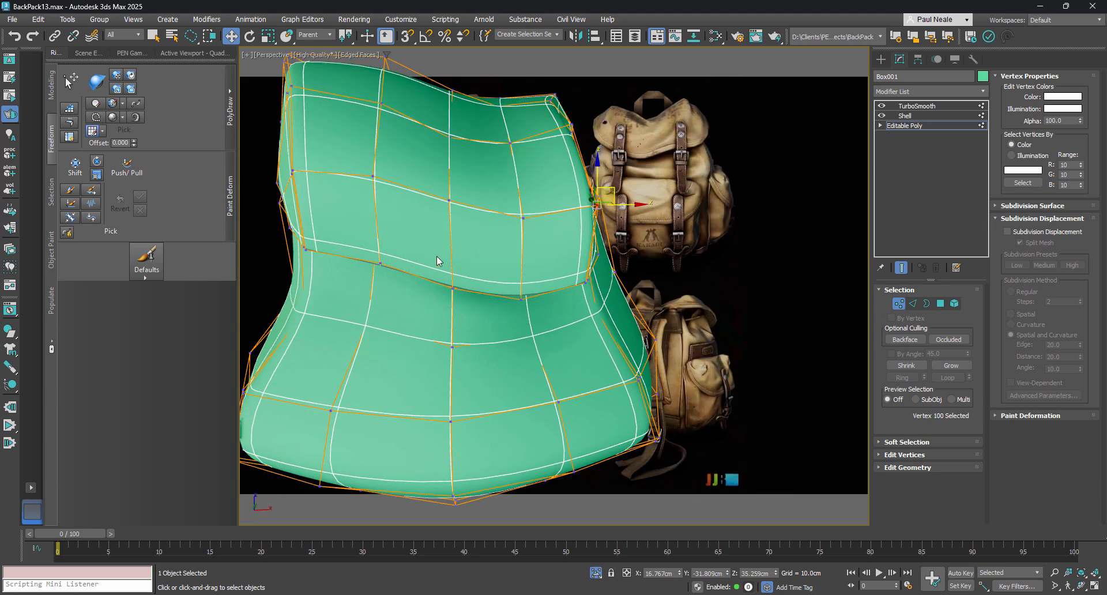
{"action": "left_click", "coordinate": [51, 84]}
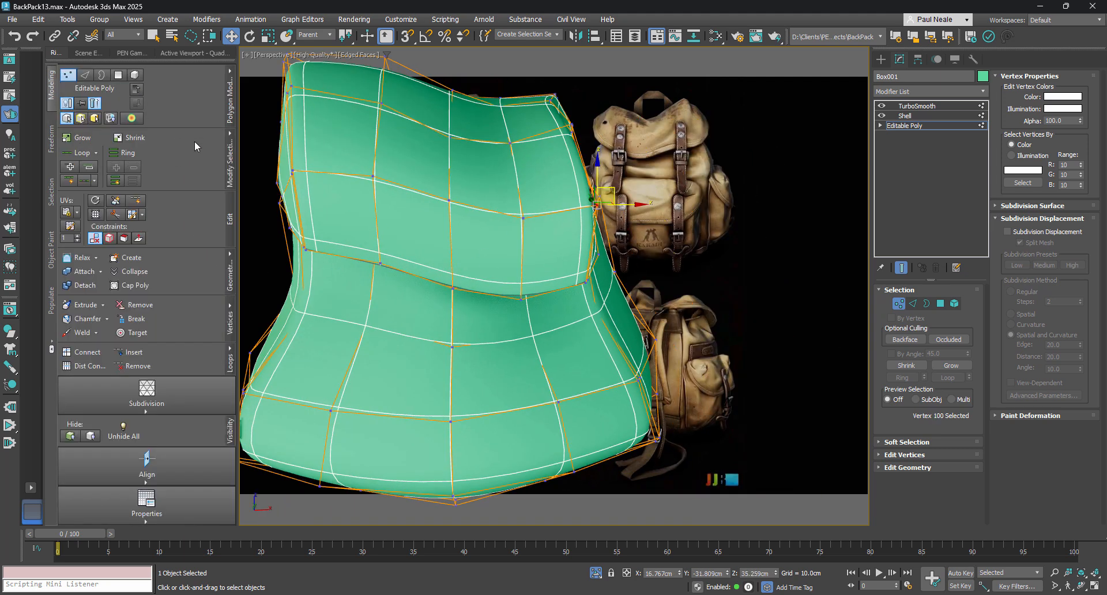
{"action": "left_click", "coordinate": [132, 119]}
{"action": "middle_click_drag", "start_coordinate": [556, 247], "coordinate": [568, 209], "text": "alt"}
- Limit the soft selection to an edge distance of 15 and shift the flap's side corner slightly
{"action": "mouse_move", "coordinate": [153, 155]}
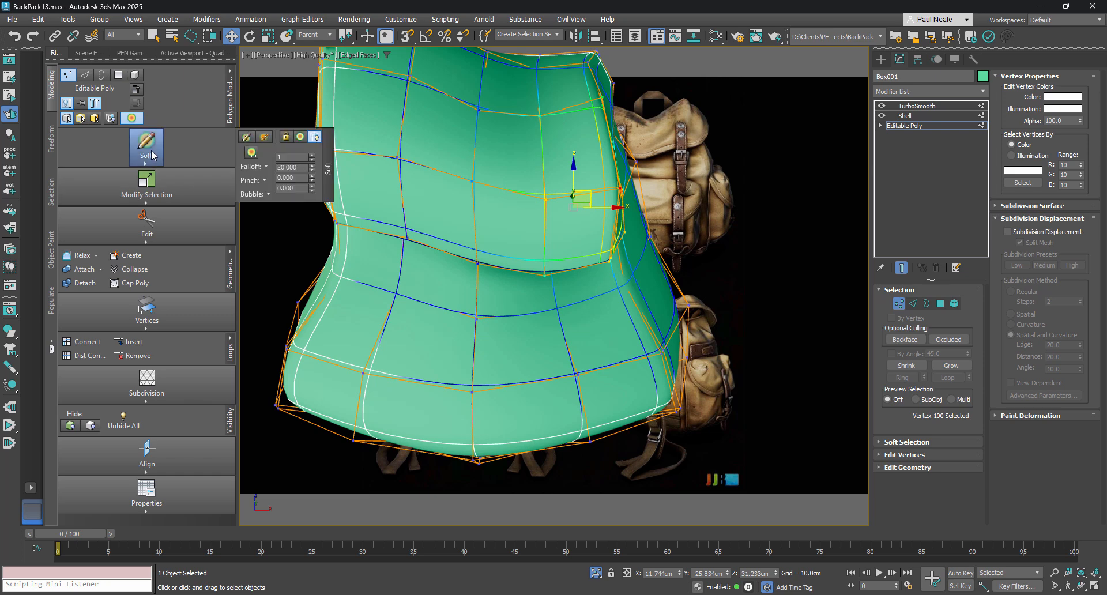
{"action": "left_click_drag", "start_coordinate": [174, 150], "coordinate": [126, 143]}
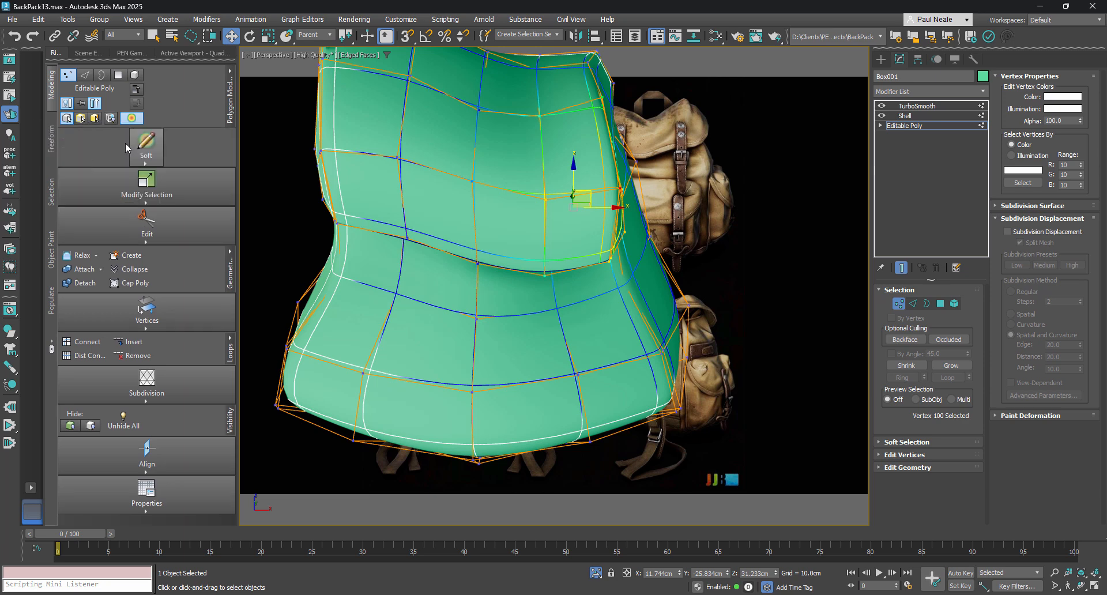
{"action": "mouse_move", "coordinate": [199, 160]}
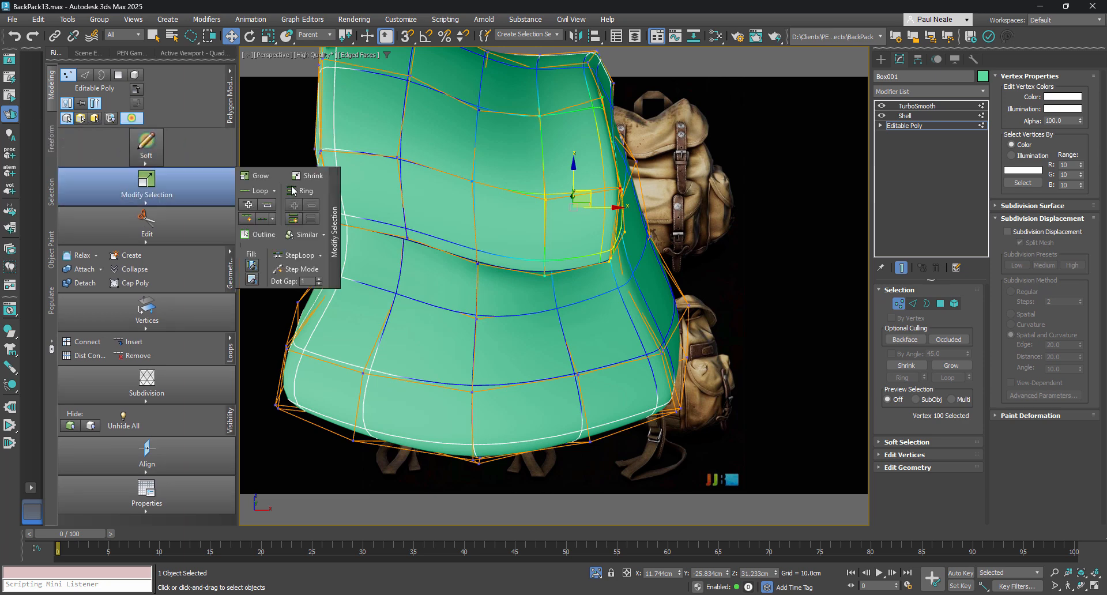
{"action": "mouse_move", "coordinate": [164, 140]}
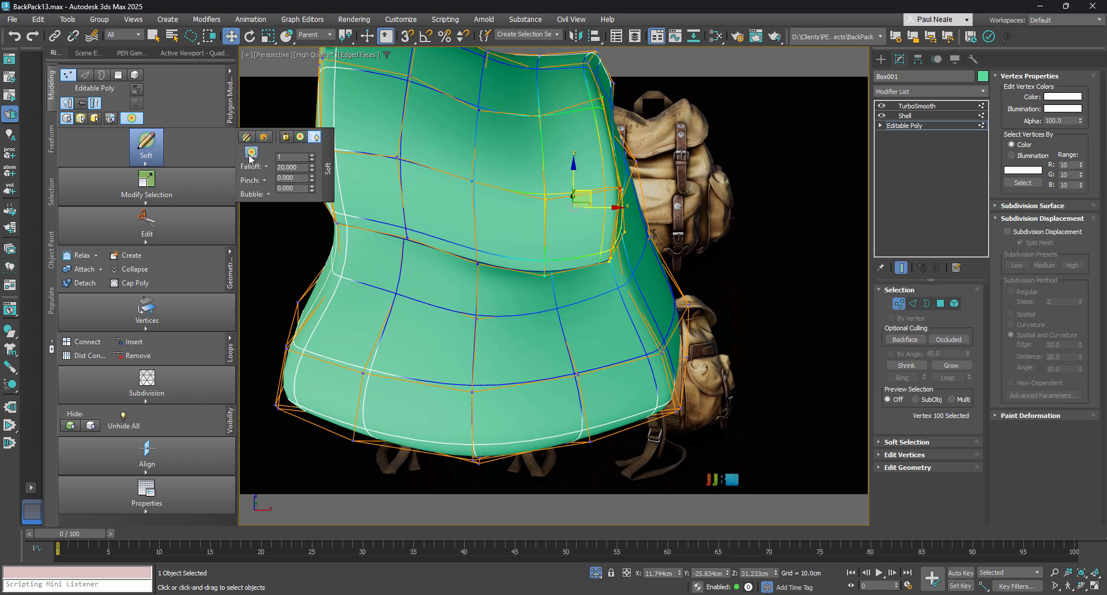
{"action": "middle_click_drag", "start_coordinate": [562, 157], "coordinate": [606, 145], "text": "alt"}
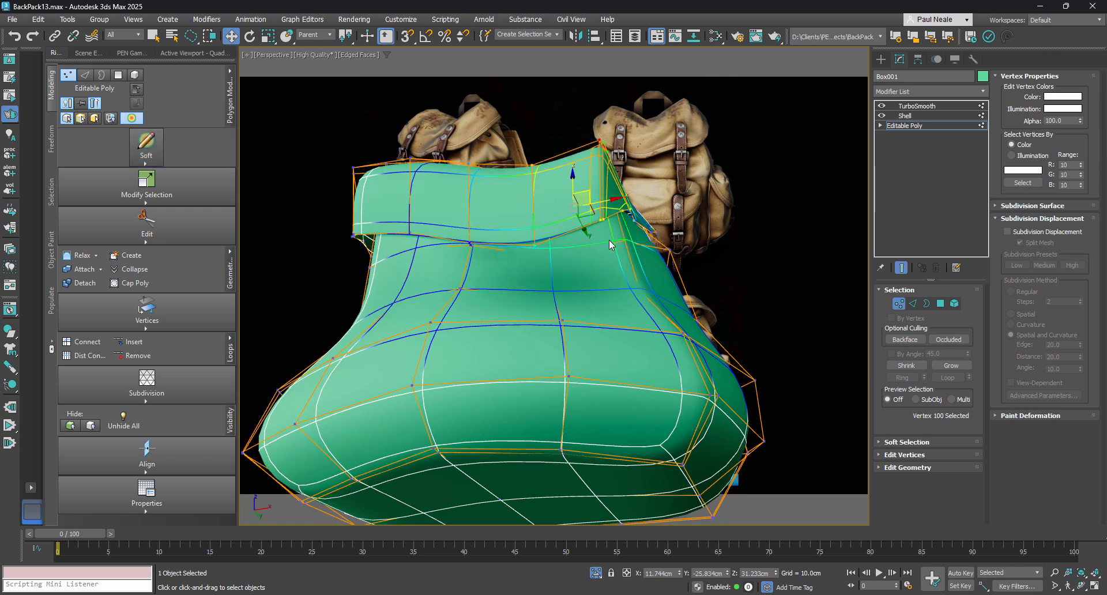
{"action": "mouse_move", "coordinate": [612, 245]}
{"action": "middle_mouse_down", "text": "alt"}
{"action": "mouse_move", "coordinate": [628, 241]}
{"action": "mouse_move", "coordinate": [609, 239]}
{"action": "middle_mouse_up", "text": "alt"}
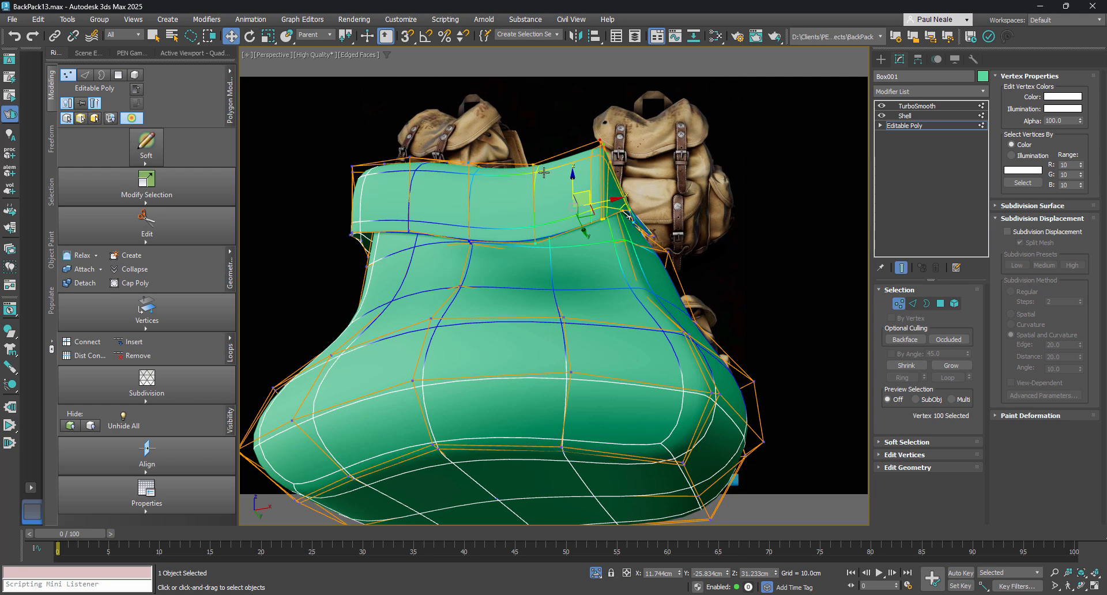
{"action": "middle_click_drag", "start_coordinate": [587, 196], "coordinate": [562, 206], "text": "alt"}
{"action": "mouse_move", "coordinate": [202, 189]}
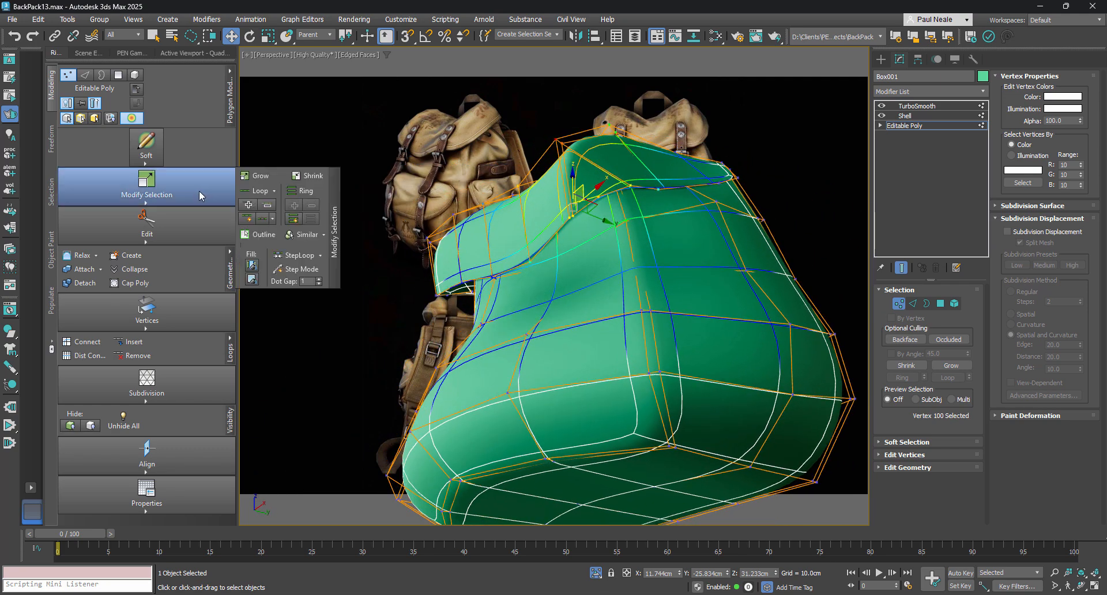
{"action": "mouse_move", "coordinate": [147, 153]}
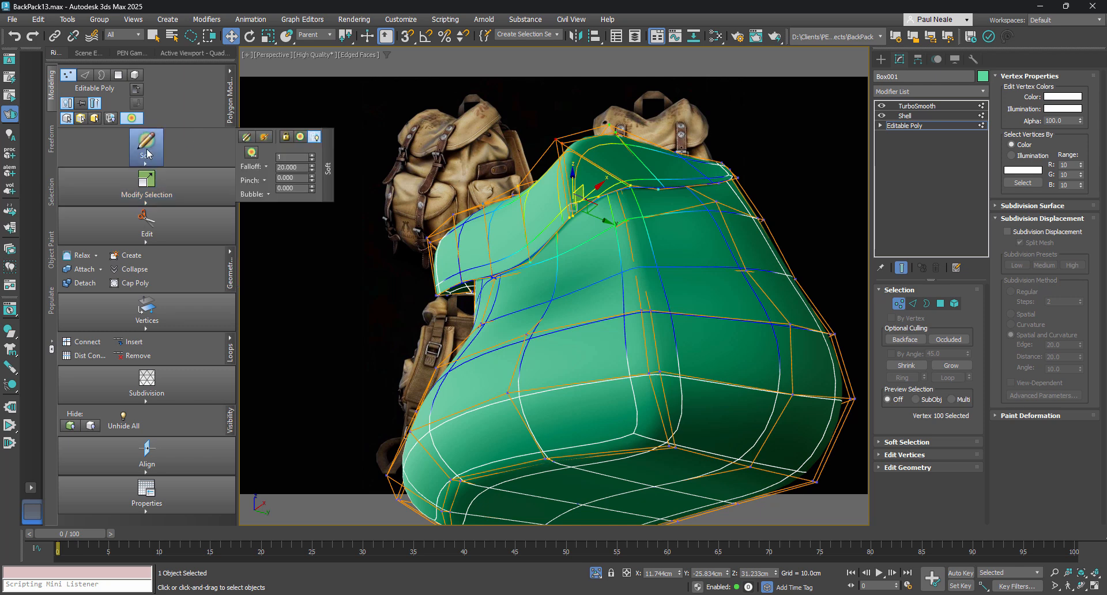
{"action": "left_click", "coordinate": [251, 154]}
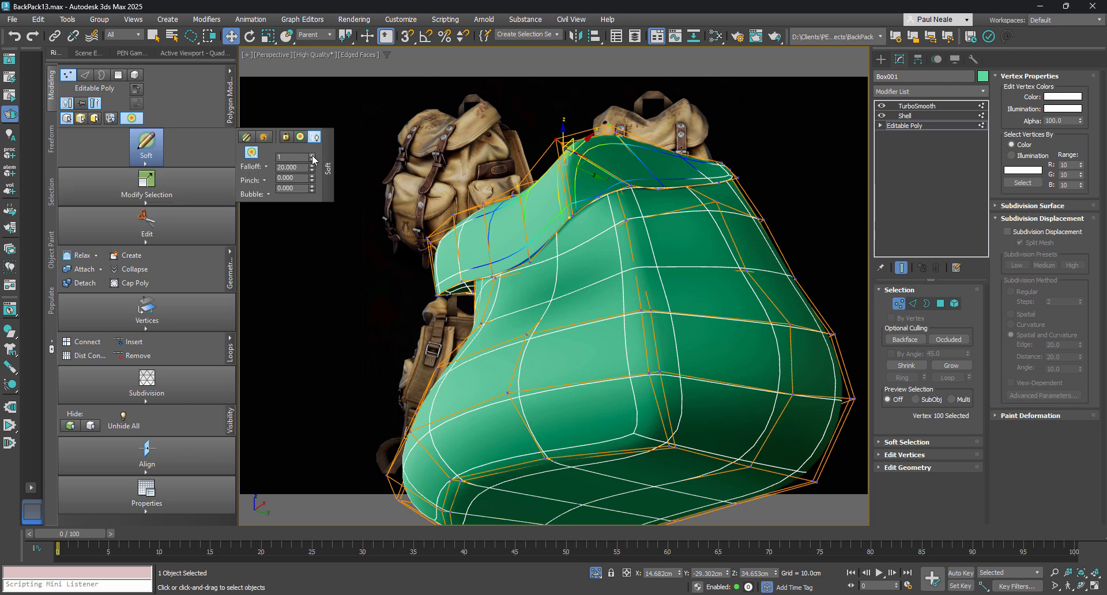
{"action": "left_click_drag", "start_coordinate": [313, 159], "coordinate": [311, 145]}
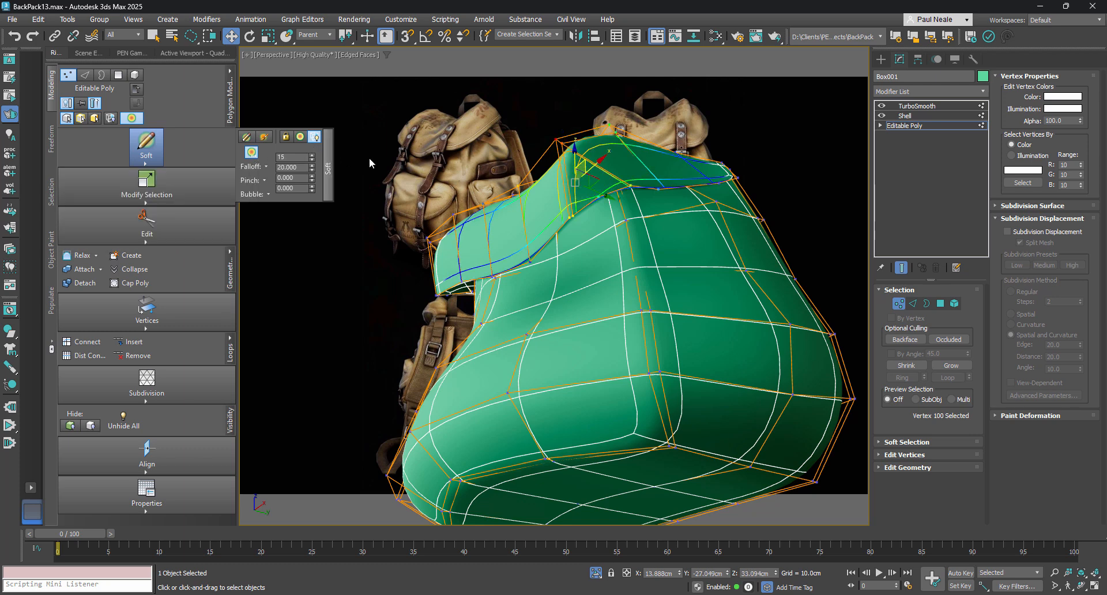
{"action": "middle_click_drag", "start_coordinate": [629, 210], "coordinate": [620, 198], "text": "alt"}
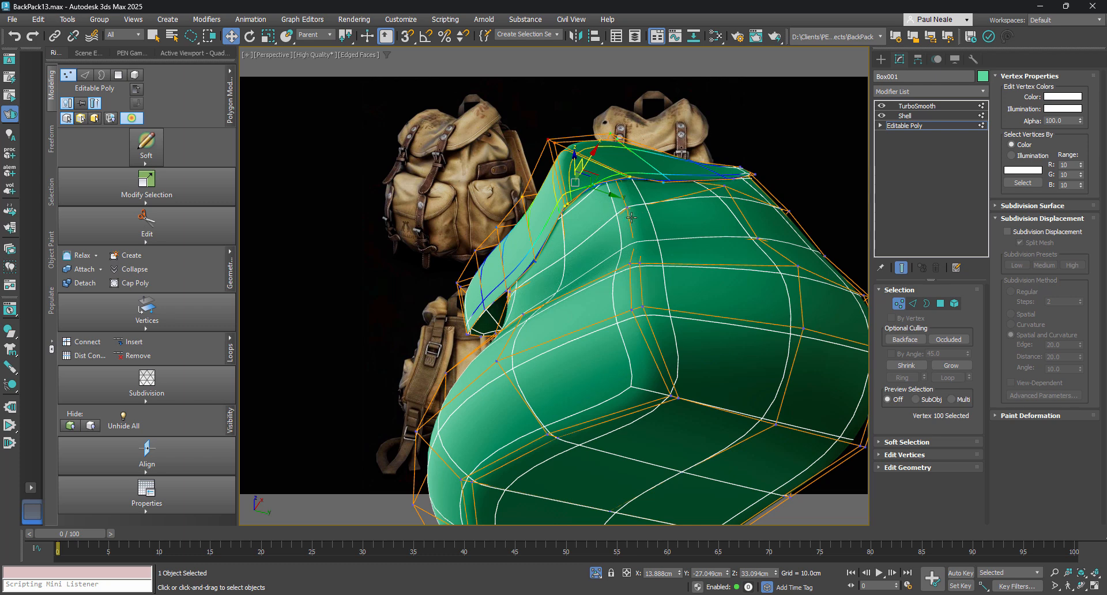
{"action": "left_click_drag", "start_coordinate": [596, 173], "coordinate": [600, 181]}
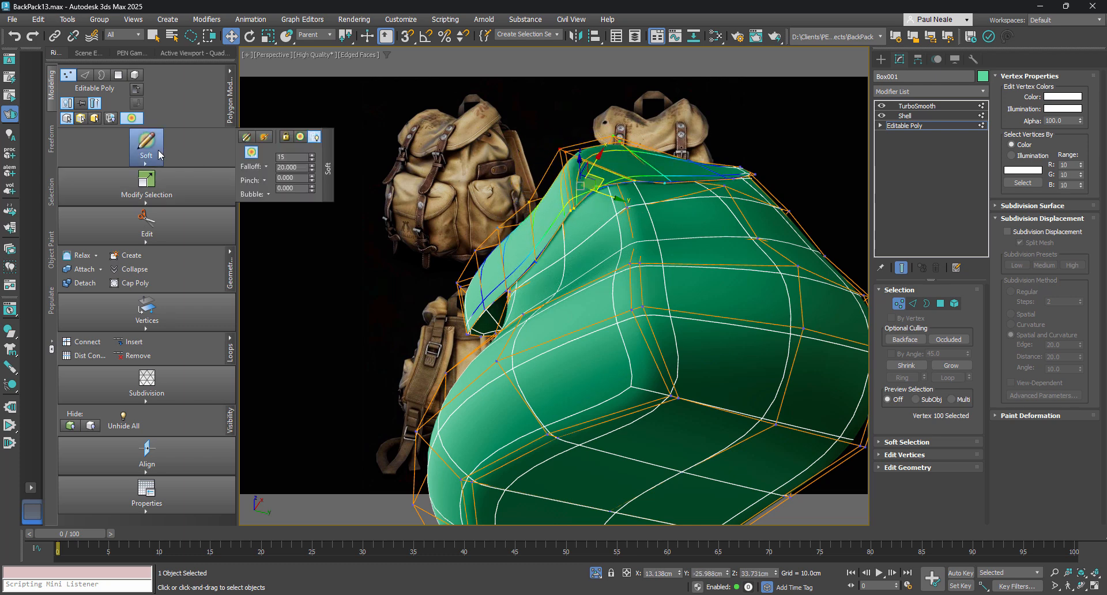
- Adjust the soft selection falloff and nudge the vertices on the body's side beneath the flap inward
{"action": "mouse_move", "coordinate": [312, 168]}
{"action": "left_mouse_down"}
{"action": "mouse_move", "coordinate": [314, 148]}
{"action": "mouse_move", "coordinate": [316, 165]}
{"action": "left_mouse_up"}
{"action": "middle_click_drag", "start_coordinate": [601, 189], "coordinate": [660, 291], "text": "alt"}
{"action": "left_click", "coordinate": [651, 292]}
{"action": "left_click_drag", "start_coordinate": [651, 294], "coordinate": [647, 204]}
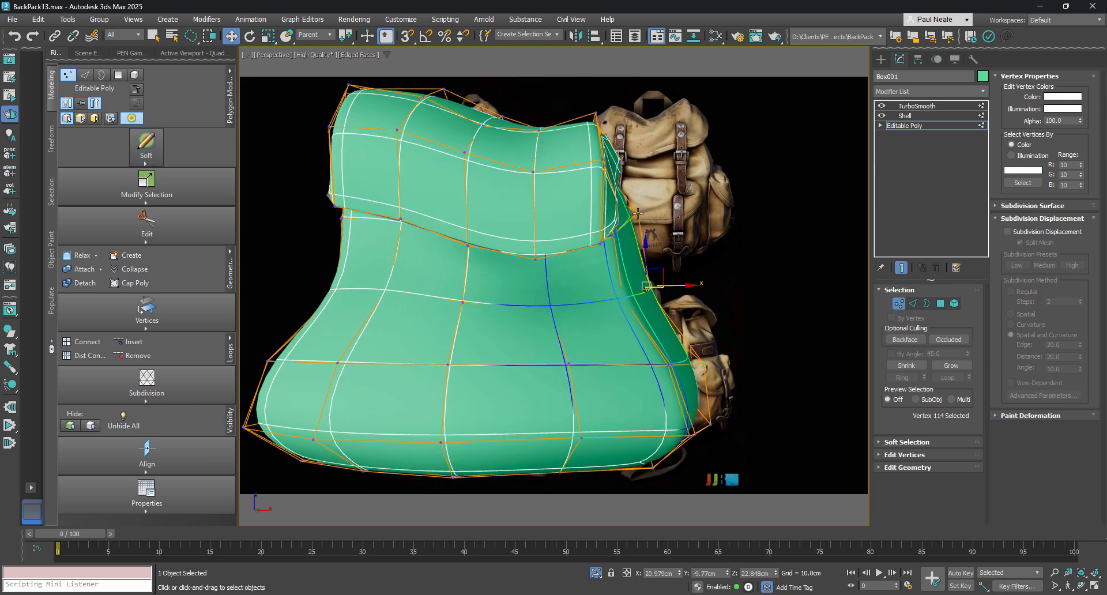
{"action": "left_click", "coordinate": [630, 205]}
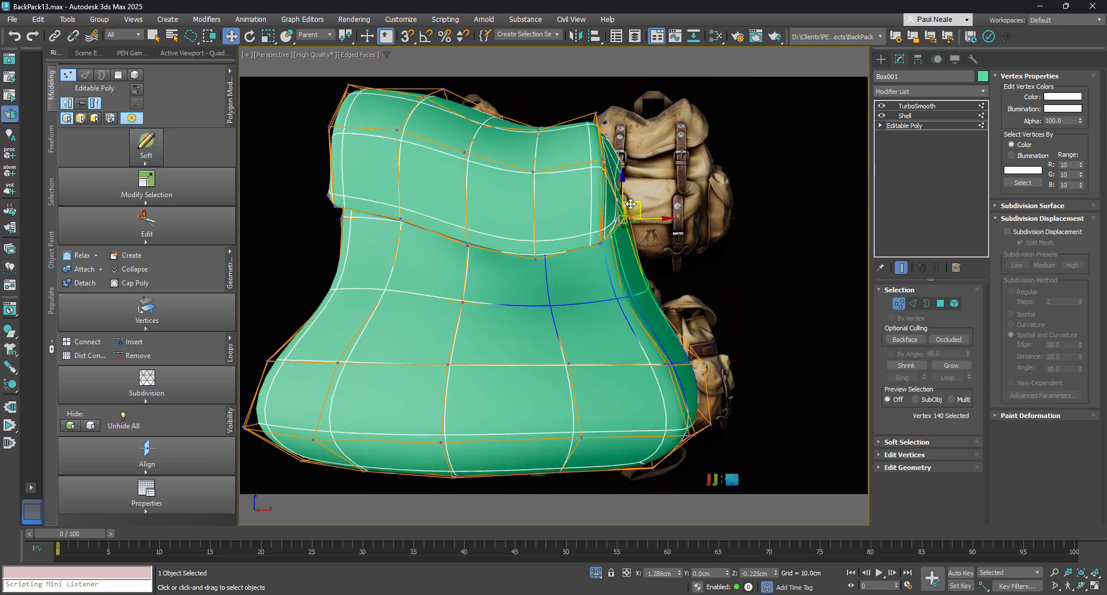
{"action": "middle_click_drag", "start_coordinate": [631, 204], "coordinate": [713, 284], "text": "alt"}
{"action": "scroll", "coordinate": [712, 284], "scroll_direction": "down", "scroll_amount": 4}
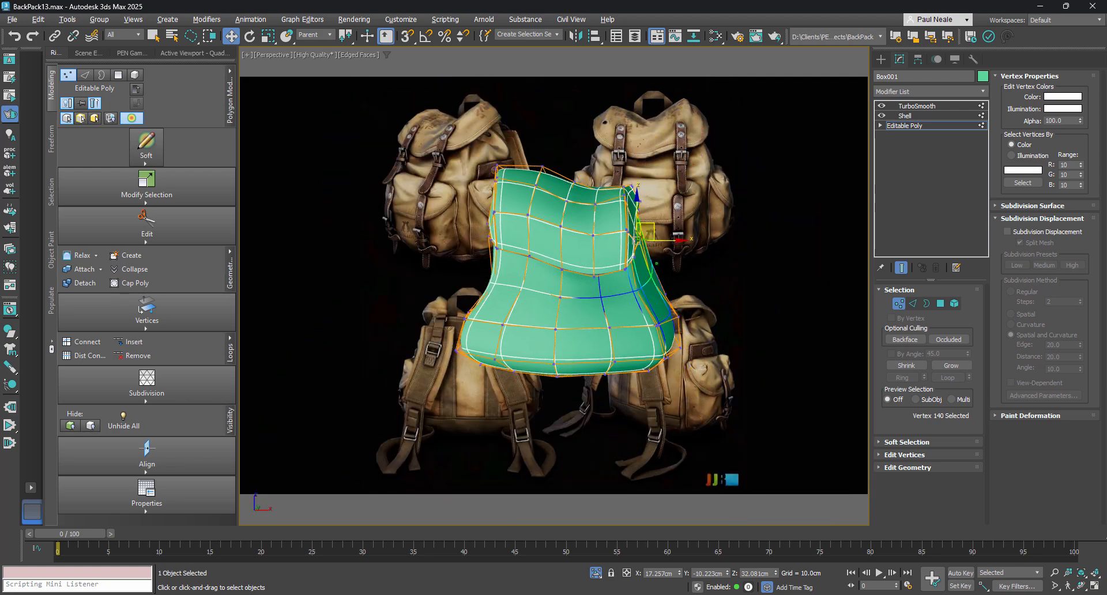
- Activate the Shift brush with a falloff of 232, push the back's waist inward and nudge the flap's upper side edge
{"action": "middle_click_drag", "start_coordinate": [495, 170], "coordinate": [260, 225], "text": "alt"}
{"action": "middle_click_drag", "start_coordinate": [259, 225], "coordinate": [191, 222]}
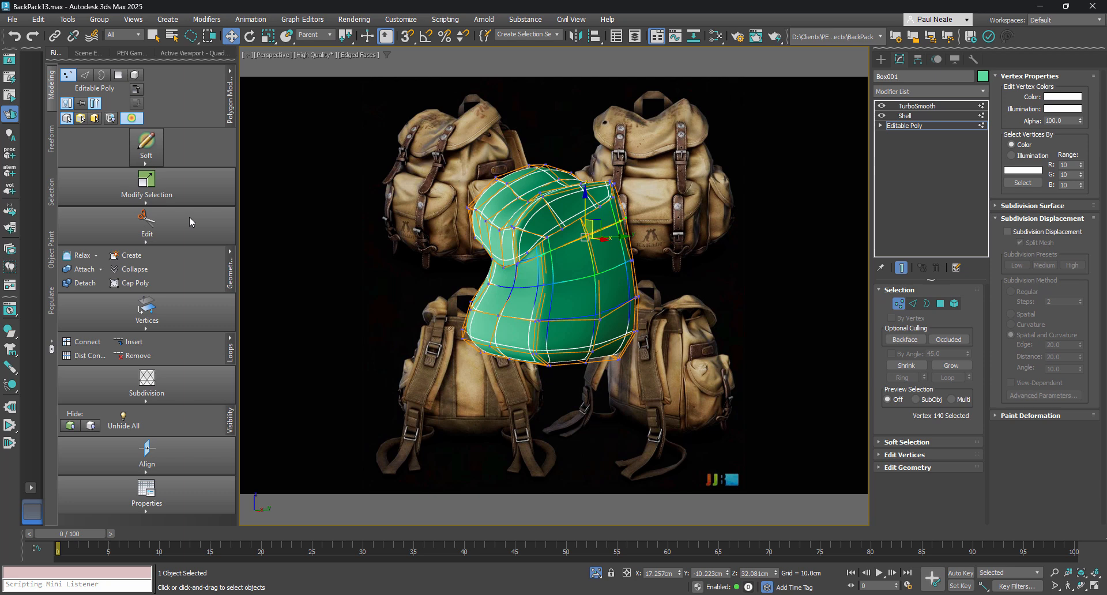
{"action": "left_click", "coordinate": [55, 144]}
{"action": "left_click", "coordinate": [75, 166]}
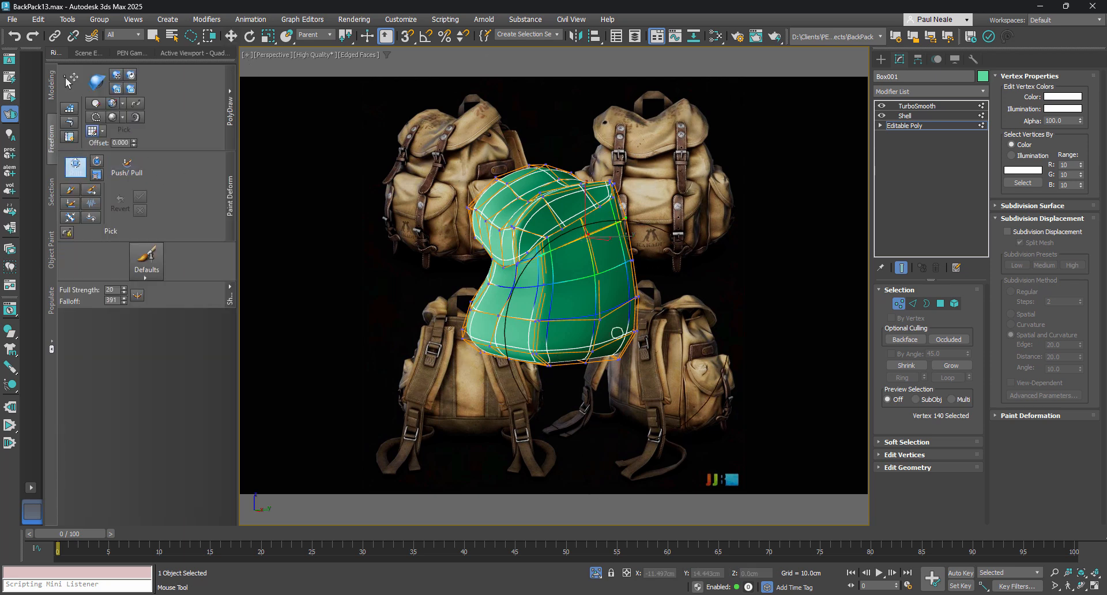
{"action": "middle_click_drag", "start_coordinate": [624, 307], "coordinate": [657, 274], "text": "alt"}
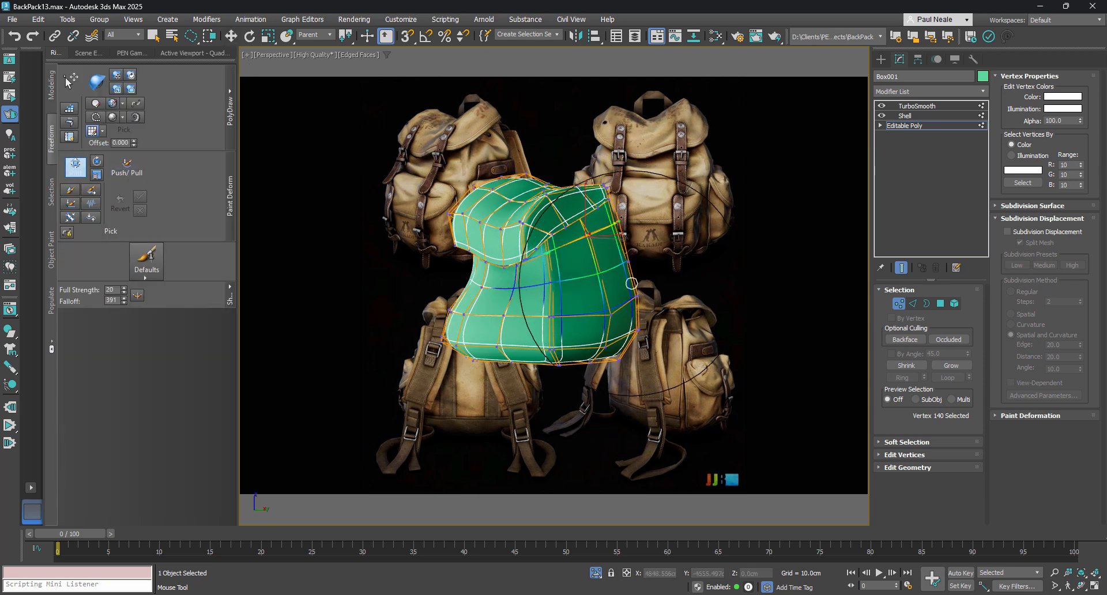
{"action": "mouse_move", "coordinate": [631, 283]}
{"action": "left_mouse_down", "text": "ctrl"}
{"action": "mouse_move", "coordinate": [635, 267]}
{"action": "mouse_move", "coordinate": [613, 265]}
{"action": "left_mouse_up", "text": "ctrl"}
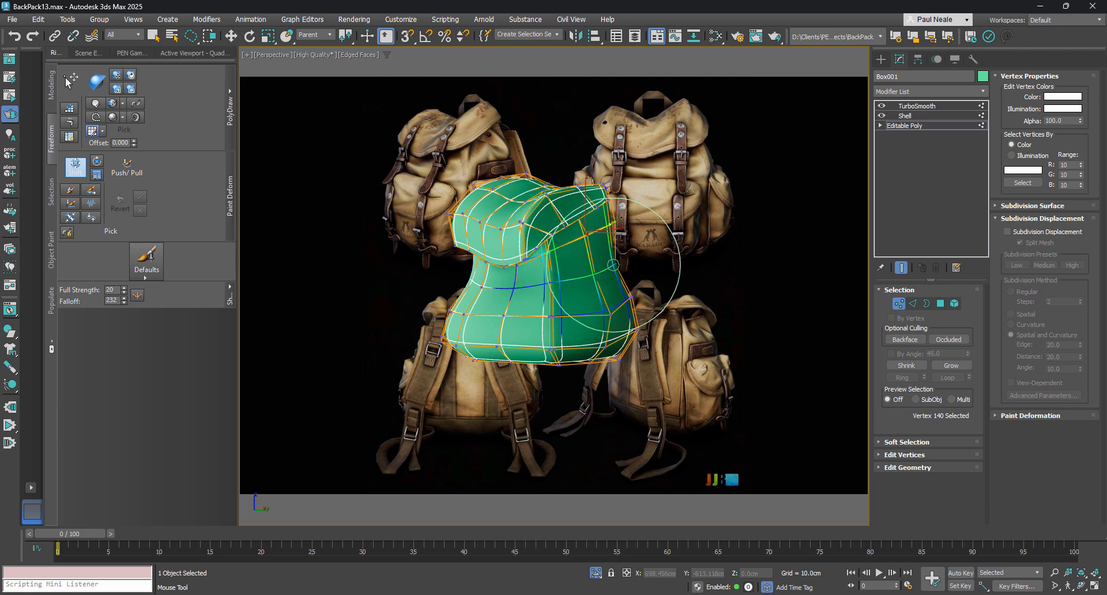
{"action": "left_click_drag", "start_coordinate": [585, 188], "coordinate": [579, 180]}
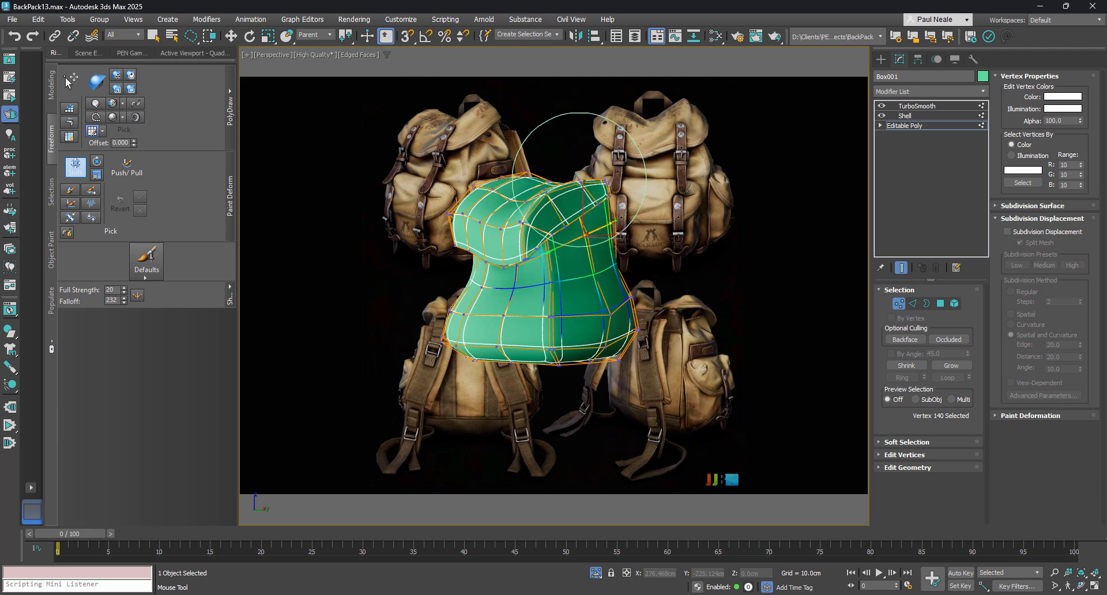
- Pull the lower part of the body's back outward with the Shift brush, and switch back to the Move tool
{"action": "middle_click_drag", "start_coordinate": [579, 179], "coordinate": [632, 274], "text": "alt"}
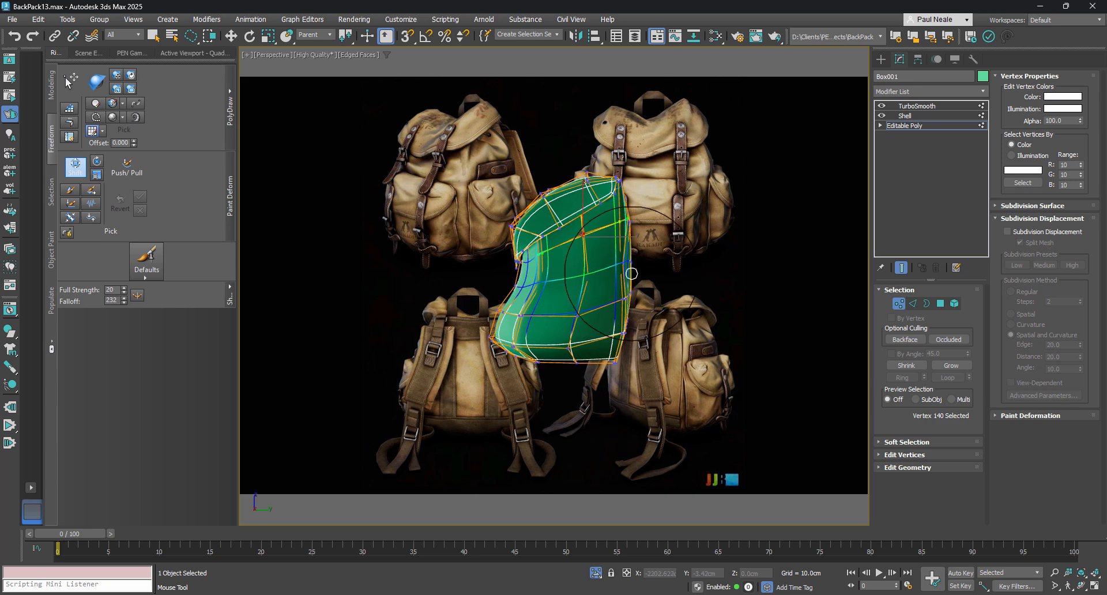
{"action": "left_click_drag", "start_coordinate": [632, 273], "coordinate": [643, 327]}
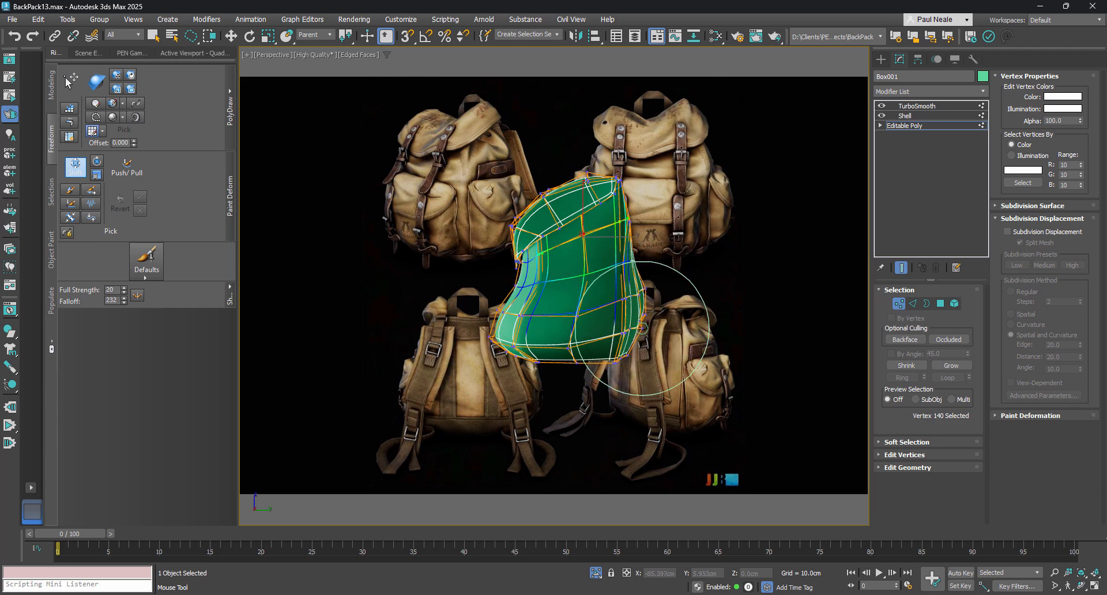
{"action": "middle_click_drag", "start_coordinate": [643, 327], "coordinate": [631, 271], "text": "alt"}
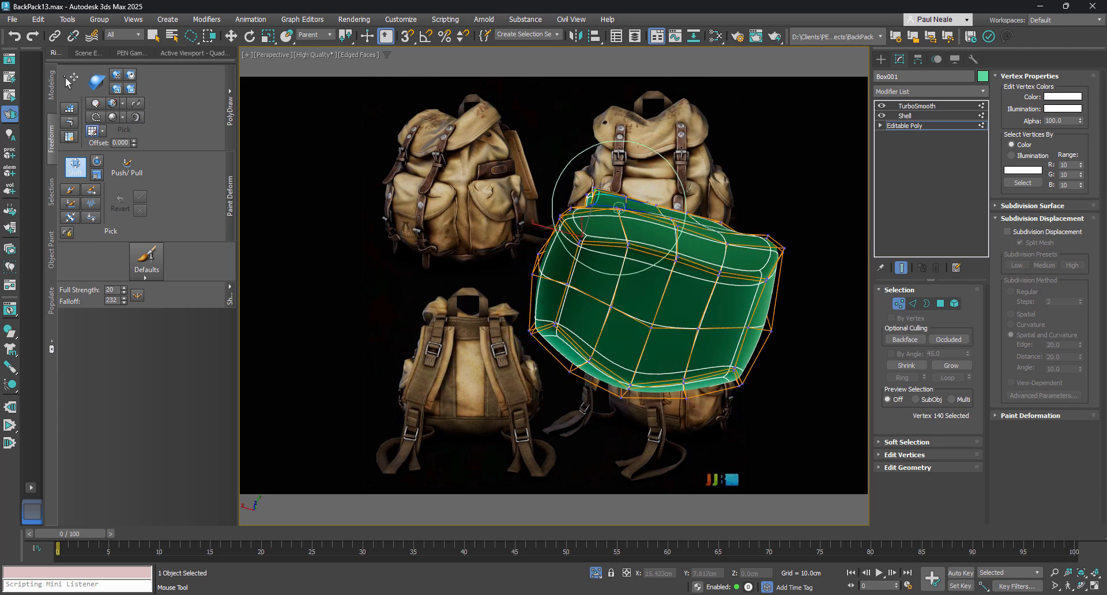
{"action": "mouse_move", "coordinate": [619, 208]}
{"action": "middle_mouse_down", "text": "alt"}
{"action": "mouse_move", "coordinate": [632, 248]}
{"action": "mouse_move", "coordinate": [768, 333]}
{"action": "mouse_move", "coordinate": [714, 309]}
{"action": "middle_mouse_up", "text": "alt"}
{"action": "key", "text": "w"}
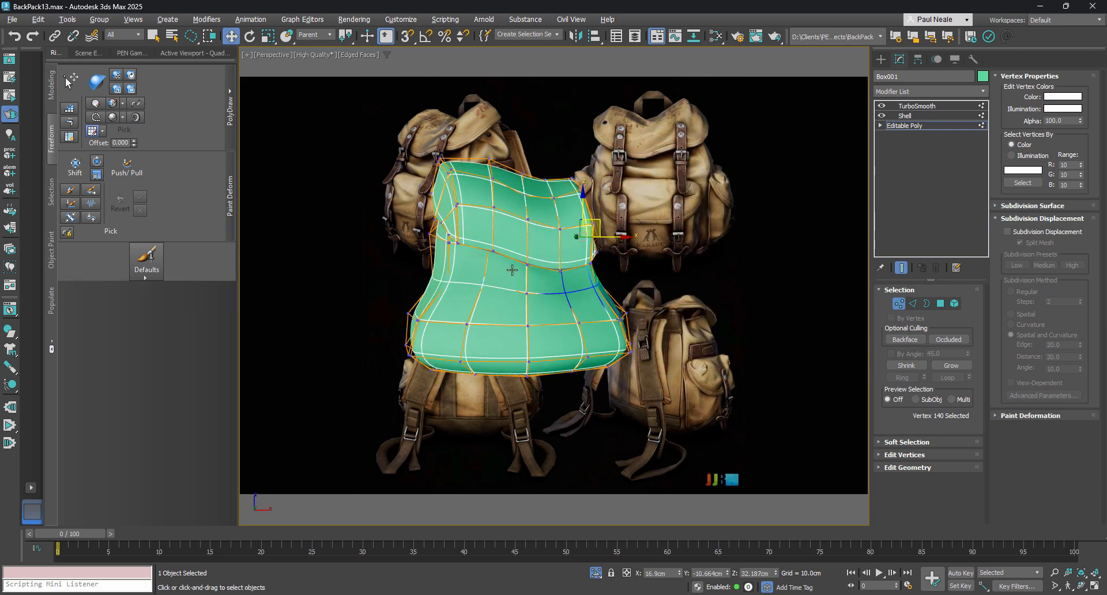
- Leave vertex editing and frame the whole body in the Front view
{"action": "middle_click_drag", "start_coordinate": [512, 270], "coordinate": [621, 284], "text": "alt"}
{"action": "left_click", "coordinate": [899, 304]}
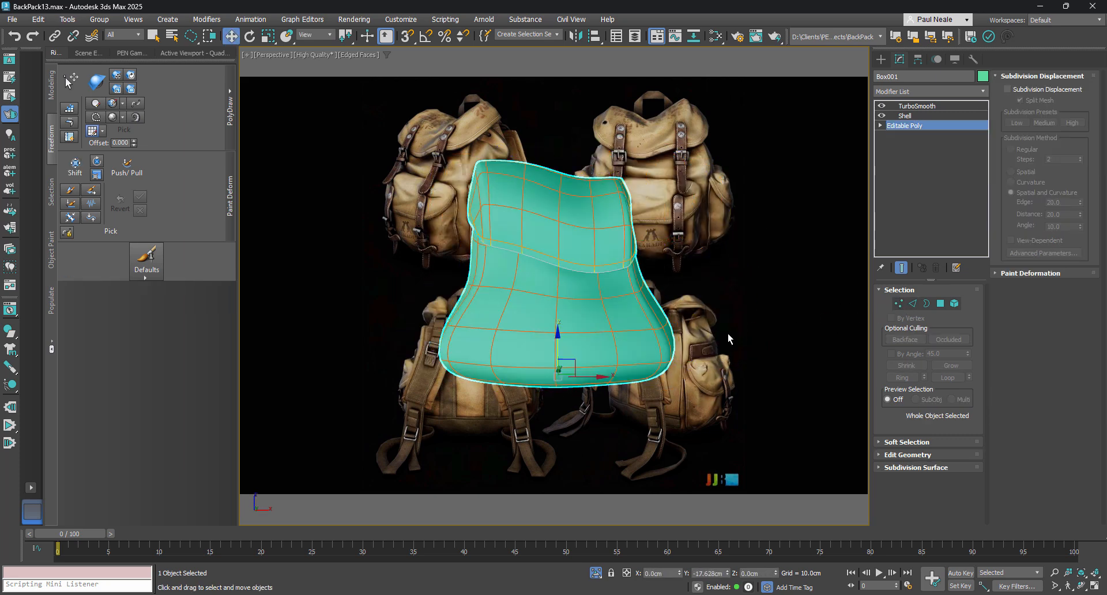
{"action": "middle_click_drag", "start_coordinate": [592, 315], "coordinate": [555, 303]}
{"action": "key", "text": "f"}
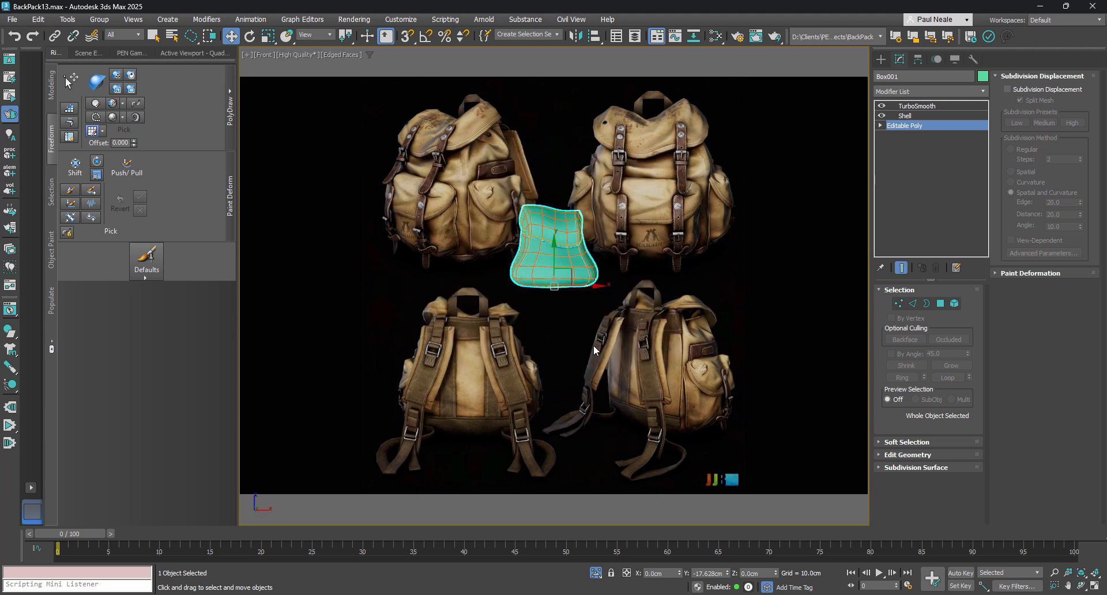
{"action": "key", "text": "z"}
- Create a box over the lower middle of the body's front for a pocket, and switch to the Move tool
{"action": "right_click", "coordinate": [574, 321]}
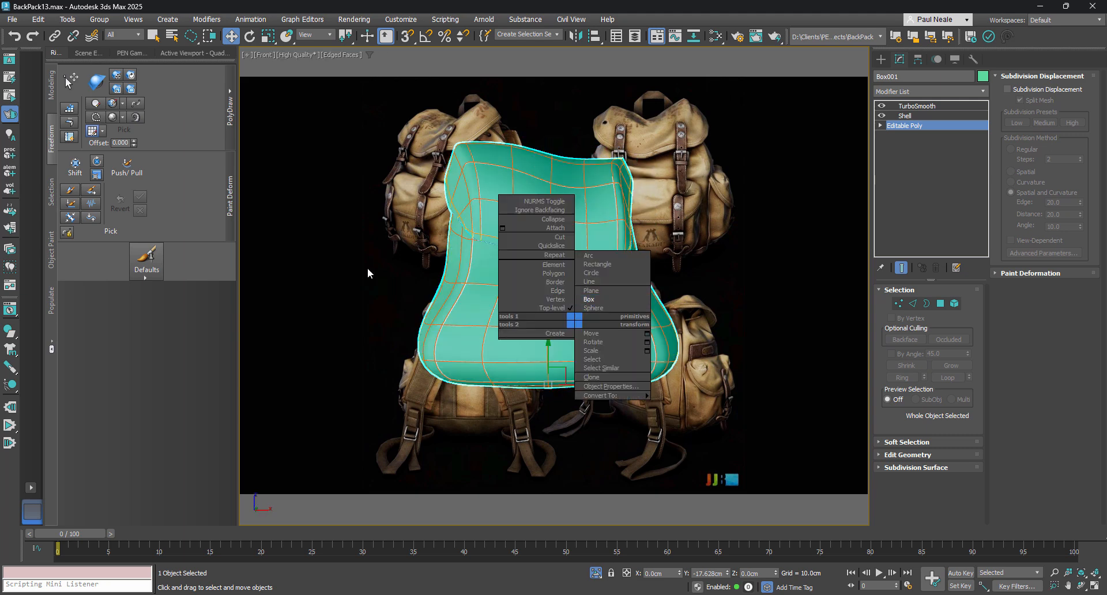
{"action": "left_click", "coordinate": [368, 268]}
{"action": "right_click", "coordinate": [563, 329]}
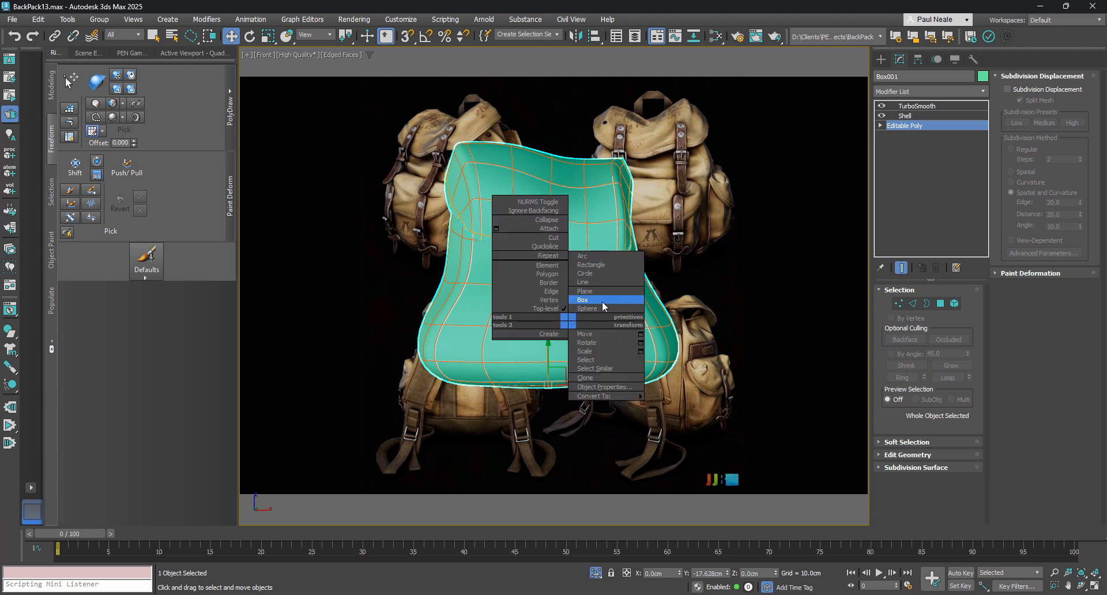
{"action": "left_click", "coordinate": [594, 301]}
{"action": "left_click_drag", "start_coordinate": [478, 265], "coordinate": [620, 362]}
{"action": "left_click", "coordinate": [619, 327]}
{"action": "key", "text": "w"}
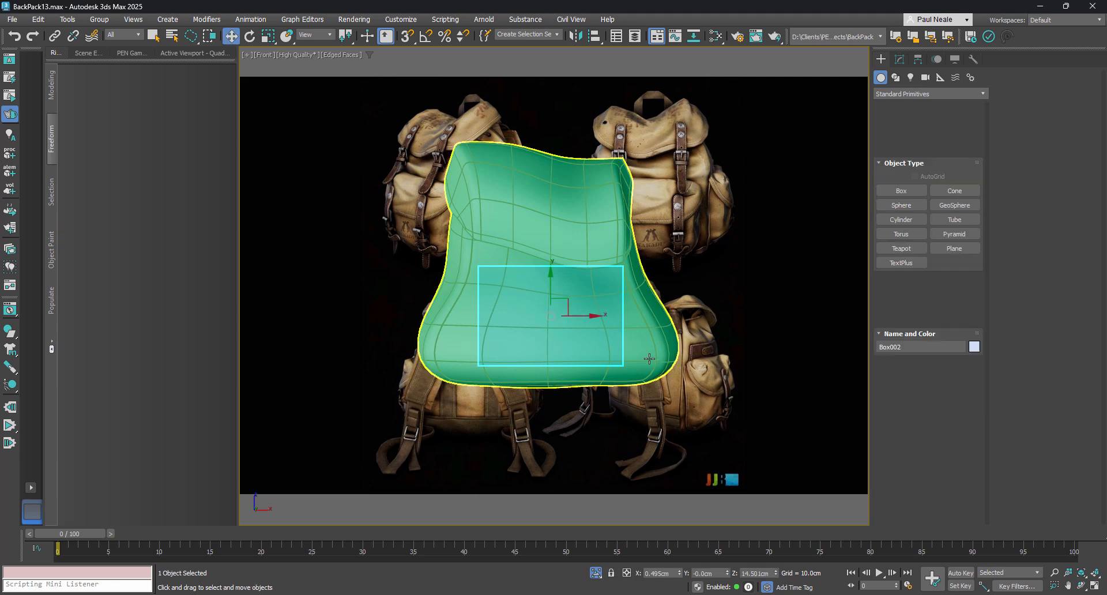
- Center the new box at X 0 cm and move it out in front of the body to about Y -40.45 cm
{"action": "right_click", "coordinate": [680, 572]}
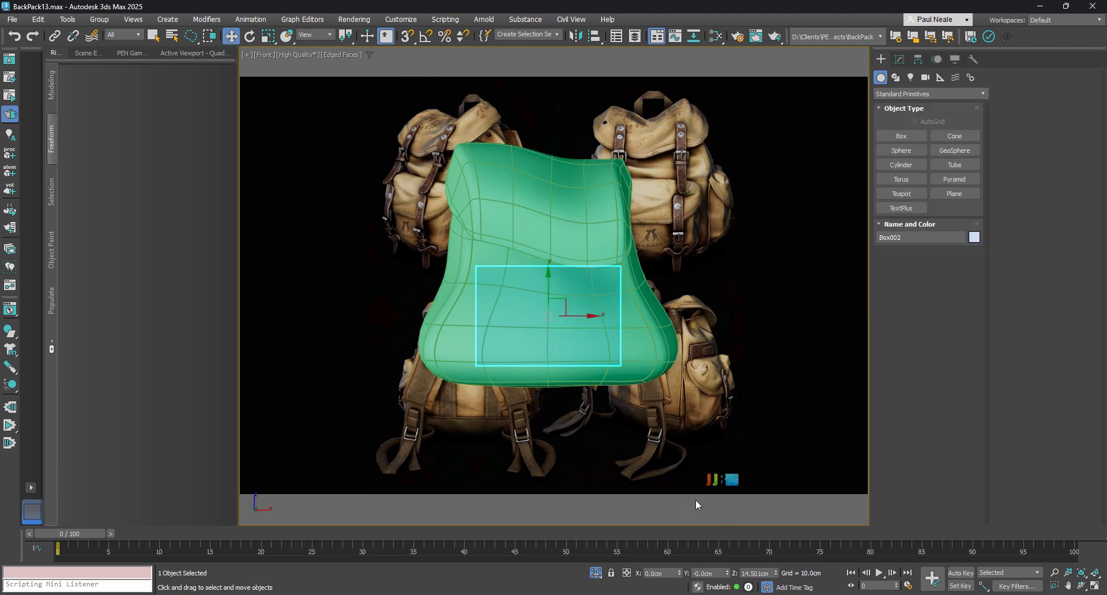
{"action": "middle_click_drag", "start_coordinate": [610, 365], "coordinate": [650, 332]}
{"action": "scroll", "coordinate": [585, 333], "scroll_direction": "up", "scroll_amount": 1}
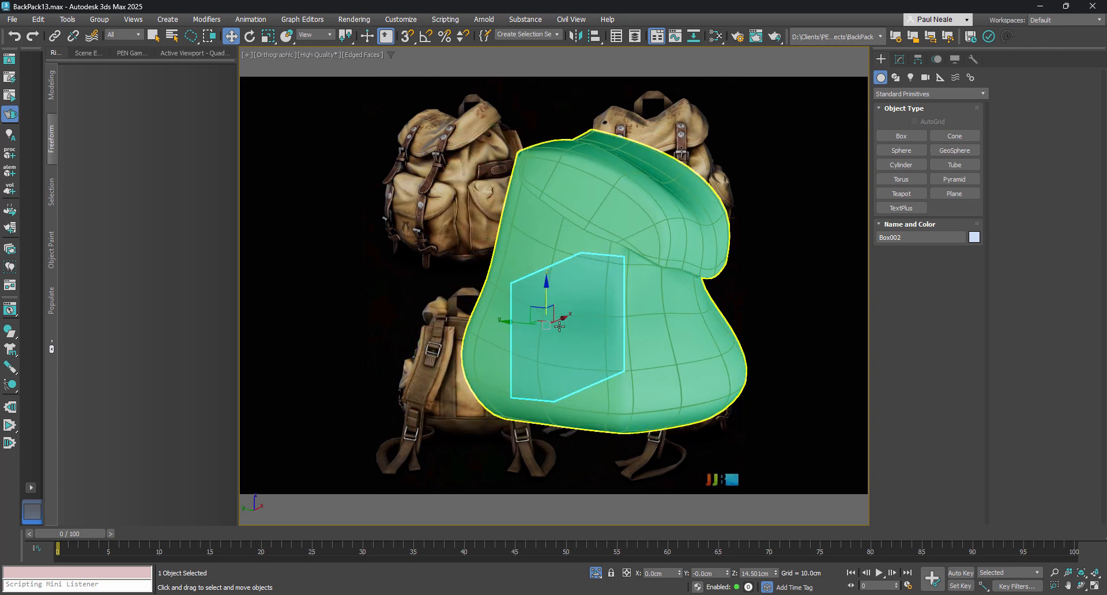
{"action": "left_click_drag", "start_coordinate": [509, 317], "coordinate": [713, 338]}
{"action": "middle_click_drag", "start_coordinate": [713, 338], "coordinate": [673, 334]}
{"action": "scroll", "coordinate": [676, 335], "scroll_direction": "up", "scroll_amount": 2}
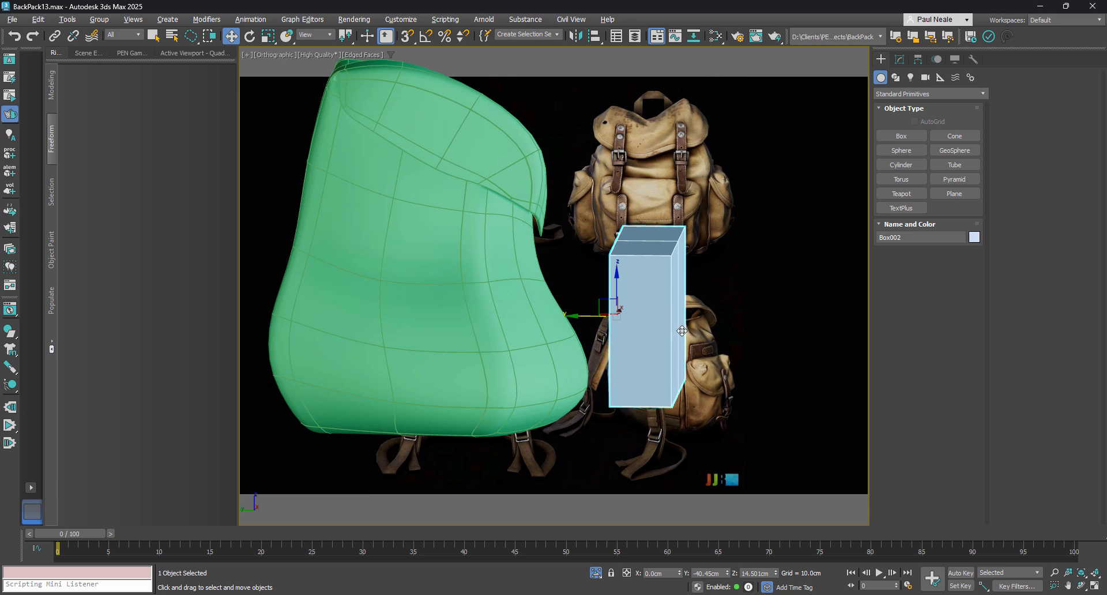
- Switch the reference coordinate system to Local and compare the axes of the body and the pocket box, leaving the box selected
{"action": "left_click", "coordinate": [325, 37]}
{"action": "left_click", "coordinate": [313, 75]}
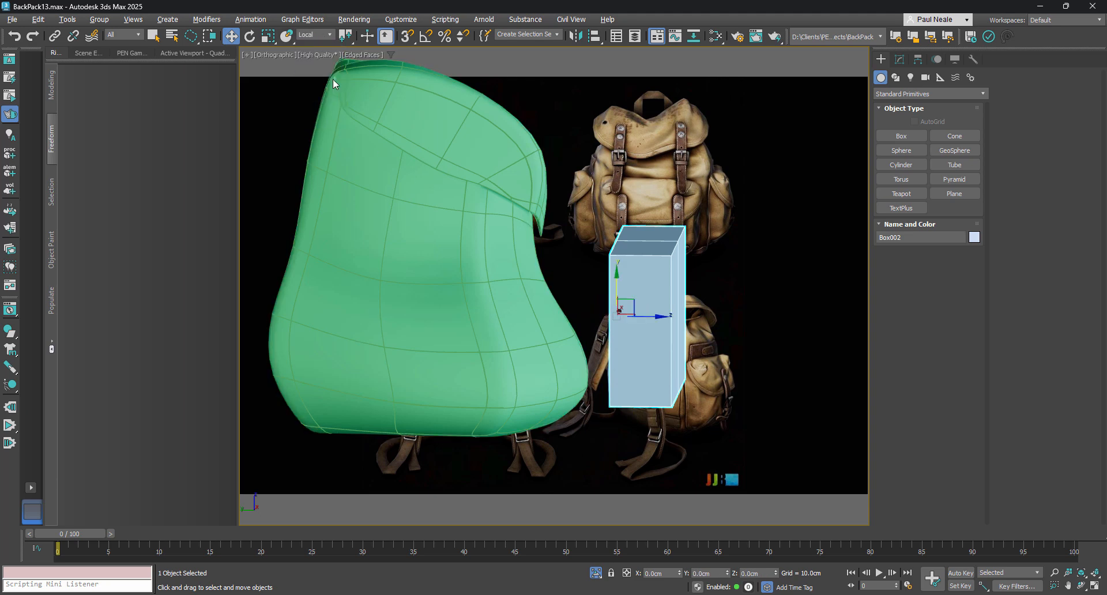
{"action": "right_click", "coordinate": [585, 296], "text": "alt"}
{"action": "left_click", "coordinate": [608, 284]}
{"action": "middle_click_drag", "start_coordinate": [634, 337], "coordinate": [490, 382], "text": "alt"}
{"action": "left_click", "coordinate": [490, 381]}
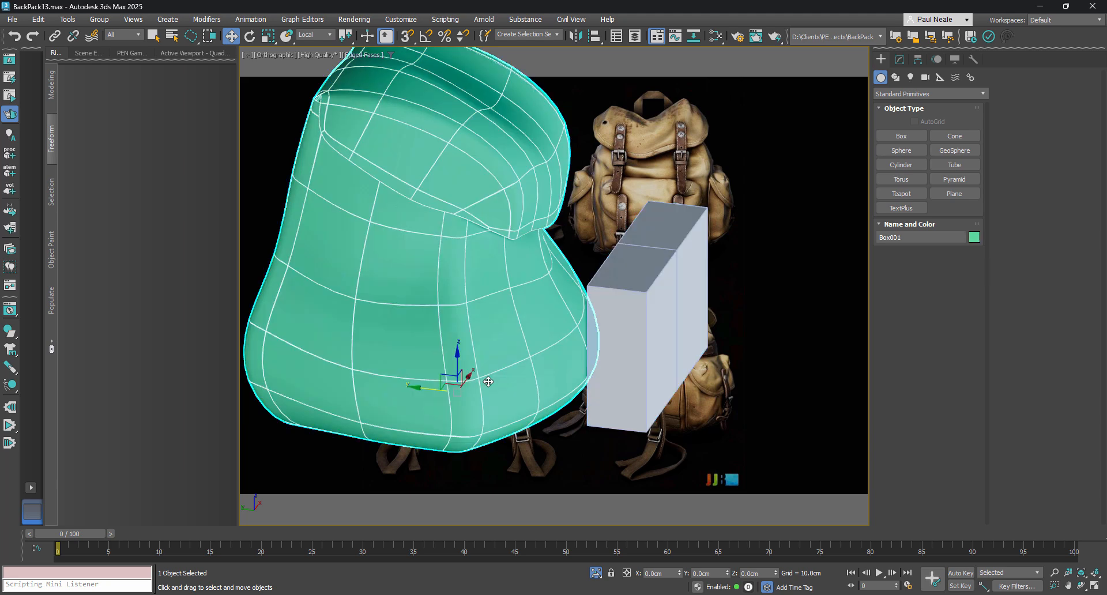
{"action": "left_click", "coordinate": [652, 318]}
{"action": "middle_click_drag", "start_coordinate": [697, 324], "coordinate": [541, 306], "text": "alt"}
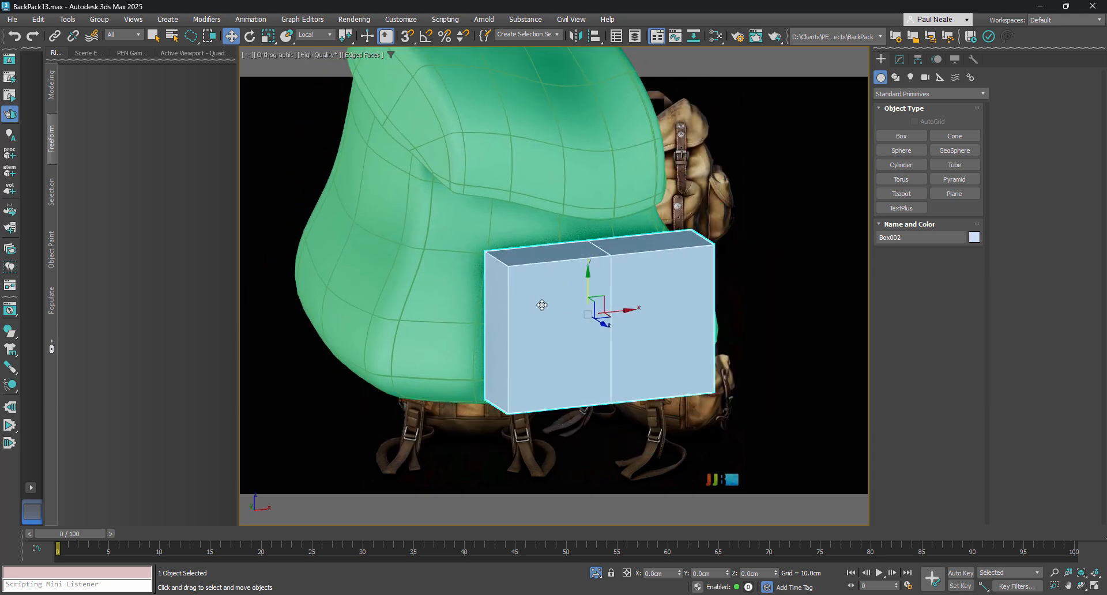
- Convert the pocket box to an Editable Poly and delete the polygons of its right half
{"action": "right_click", "coordinate": [545, 304]}
{"action": "left_click", "coordinate": [701, 460]}
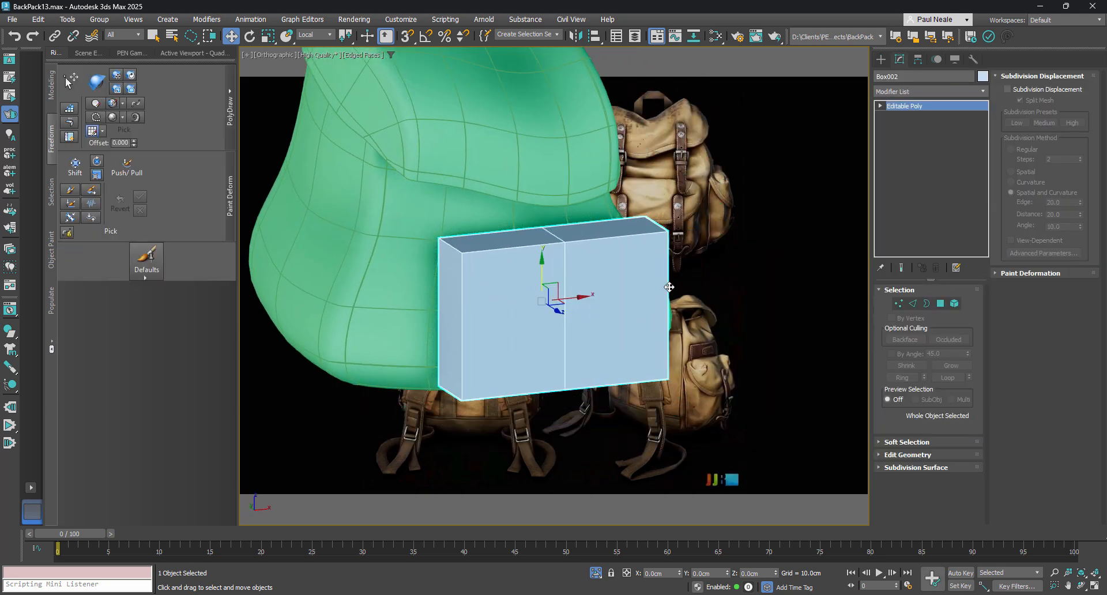
{"action": "key", "text": "4"}
{"action": "left_click_drag", "start_coordinate": [717, 426], "coordinate": [629, 299]}
{"action": "key", "text": "Delete"}
{"action": "mouse_move", "coordinate": [629, 299]}
{"action": "middle_mouse_down"}
{"action": "mouse_move", "coordinate": [624, 319]}
{"action": "mouse_move", "coordinate": [615, 293]}
{"action": "middle_mouse_up"}
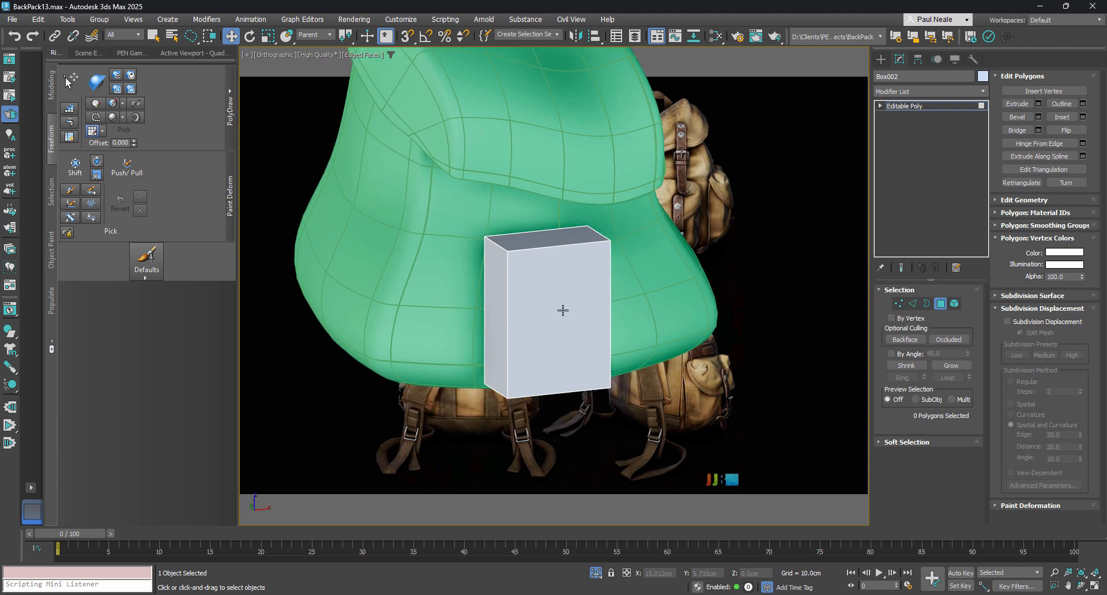
- Add a Symmetry modifier to the half box, mirrored on X with Flip on and Slice Along Mirror off
{"action": "type", "text": "x"}
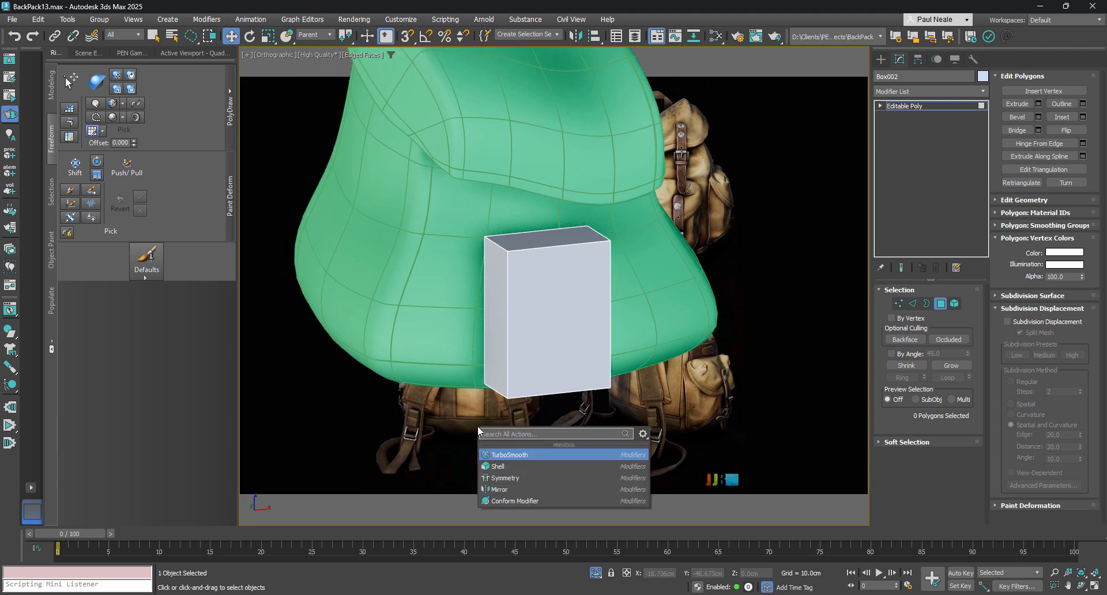
{"action": "type", "text": "sym"}
{"action": "key", "text": "Return"}
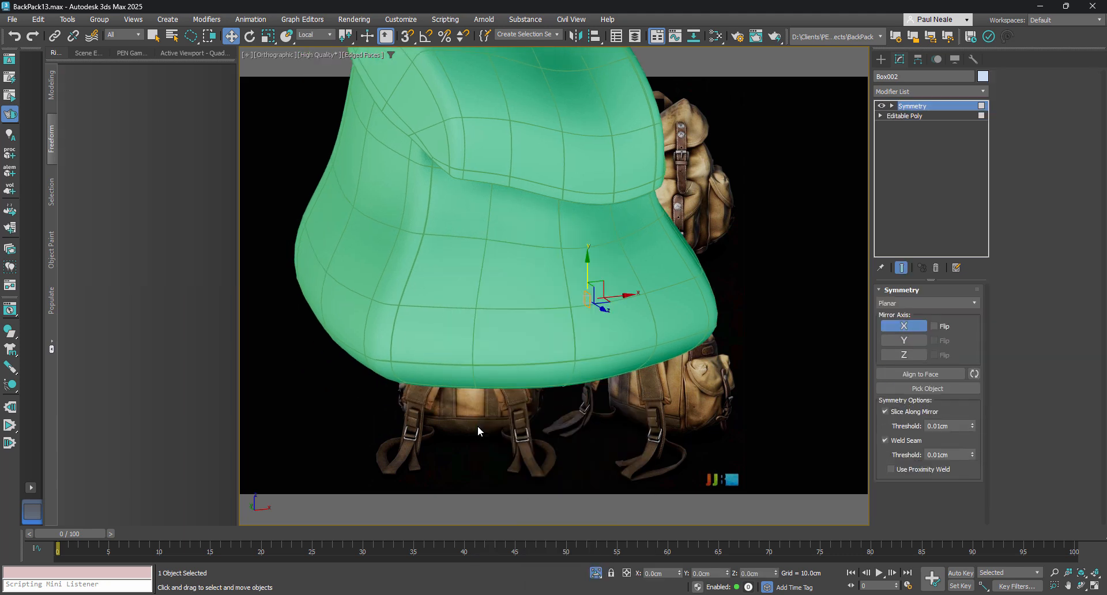
{"action": "left_click", "coordinate": [942, 327]}
{"action": "left_click", "coordinate": [899, 410]}
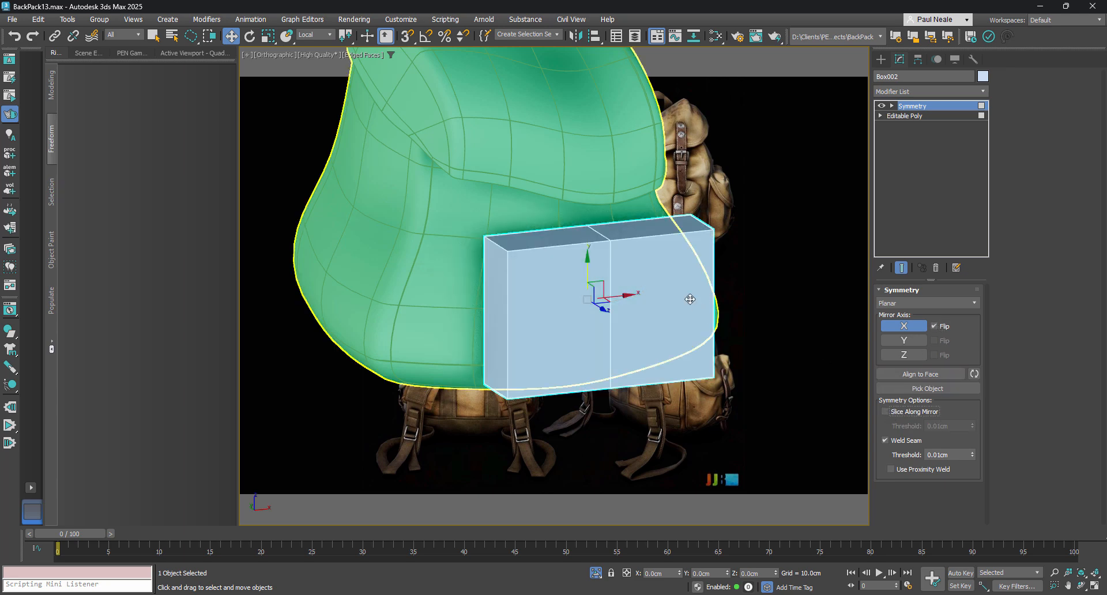
{"action": "middle_click_drag", "start_coordinate": [680, 323], "coordinate": [715, 286], "text": "alt"}
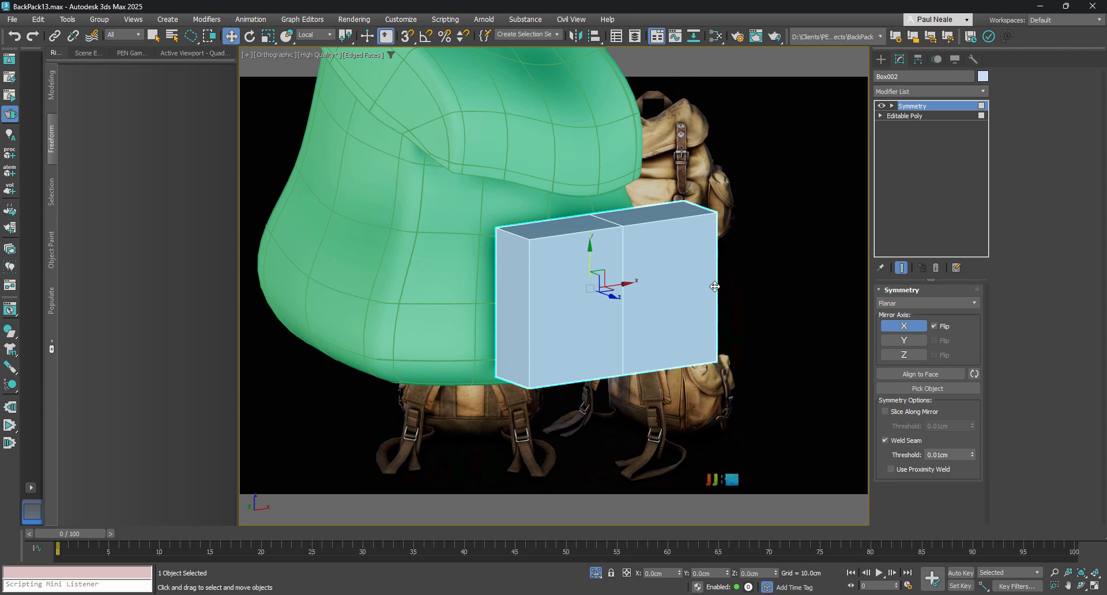
- Add a Conform modifier to the pocket with the backpack body, Box001, as its target
{"action": "type", "text": "xconf"}
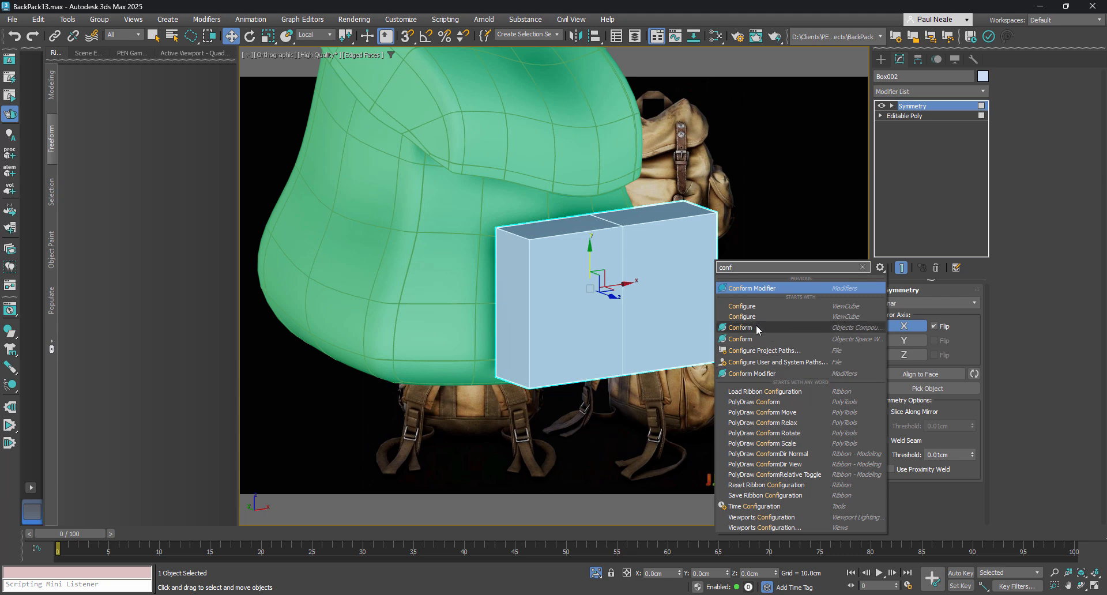
{"action": "left_click", "coordinate": [767, 373]}
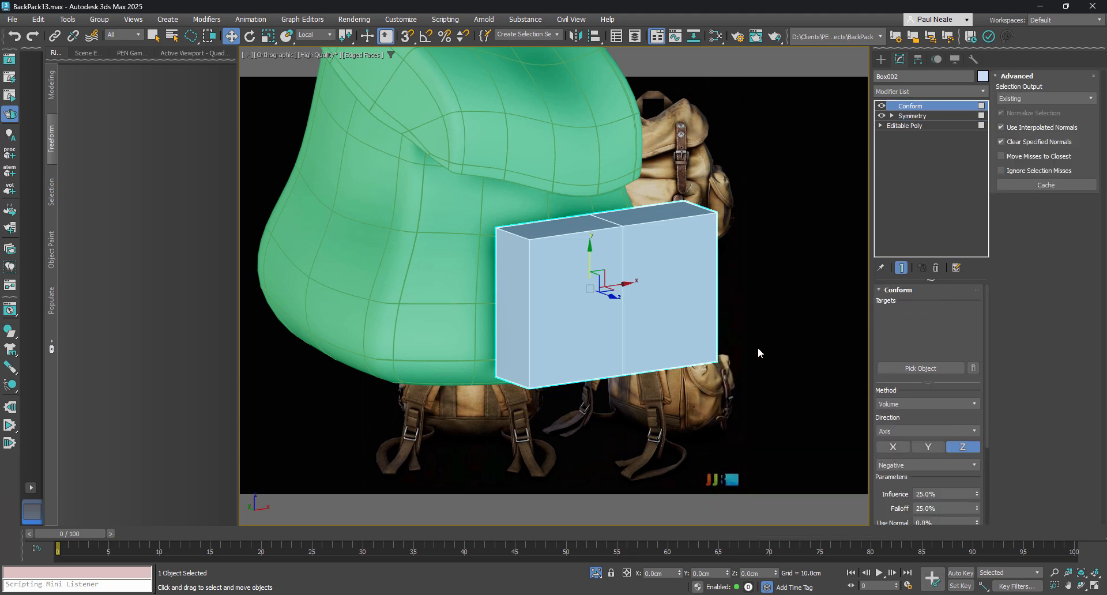
{"action": "left_click", "coordinate": [902, 368]}
{"action": "left_click", "coordinate": [559, 153]}
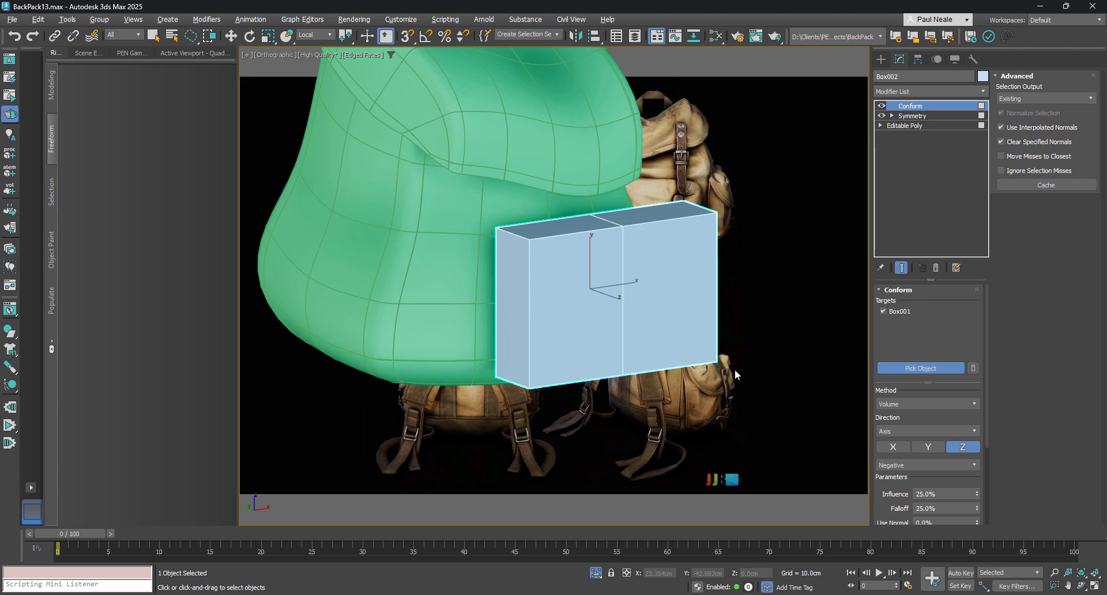
{"action": "middle_click_drag", "start_coordinate": [734, 374], "coordinate": [762, 351], "text": "alt"}
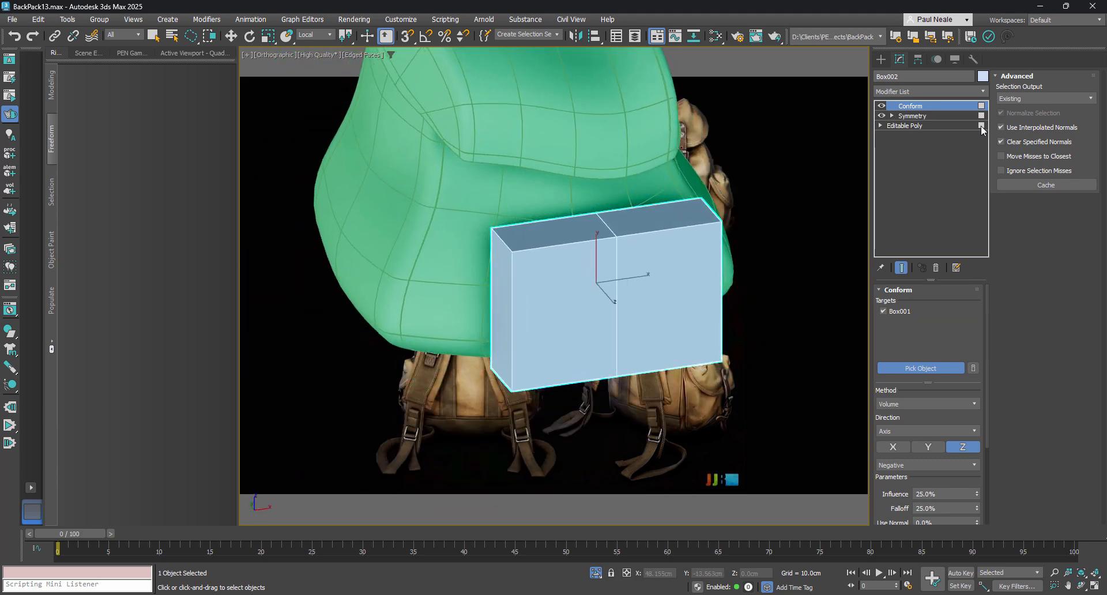
- Leave and re-enter polygon editing on the pocket's Editable Poly to examine how the sub-object level affects the Conform modifier
{"action": "left_click", "coordinate": [951, 125]}
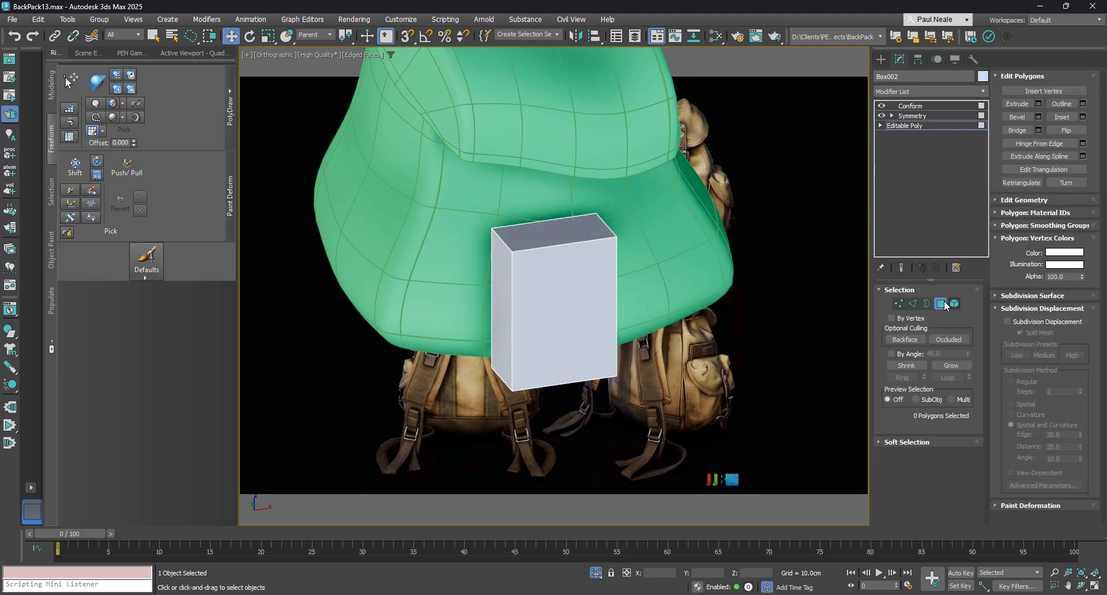
{"action": "left_click", "coordinate": [943, 304]}
{"action": "middle_click_drag", "start_coordinate": [663, 291], "coordinate": [697, 283], "text": "alt"}
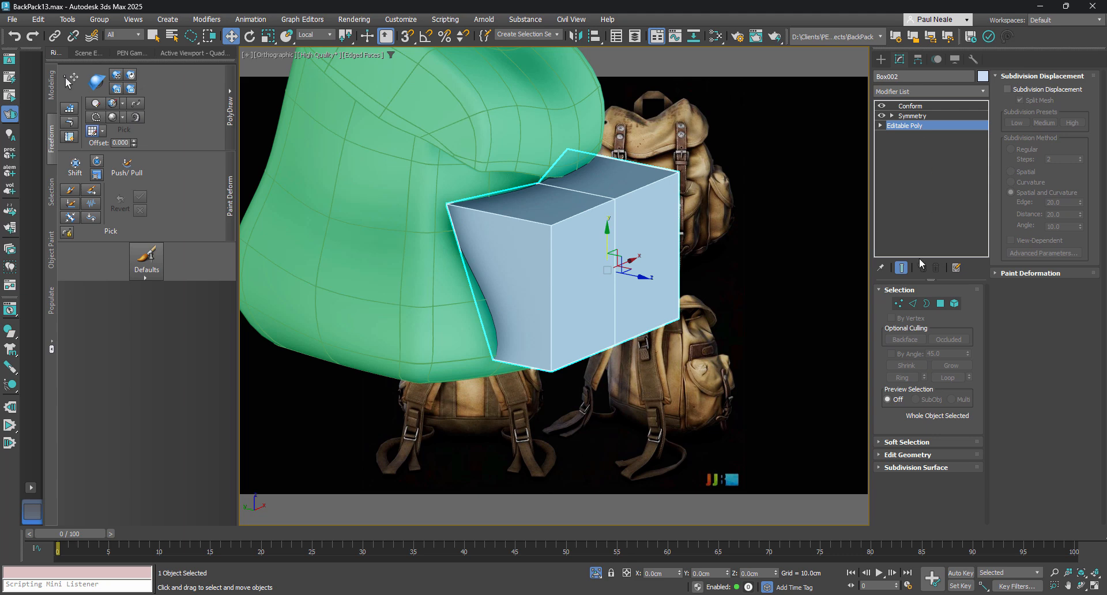
{"action": "left_click", "coordinate": [944, 304]}
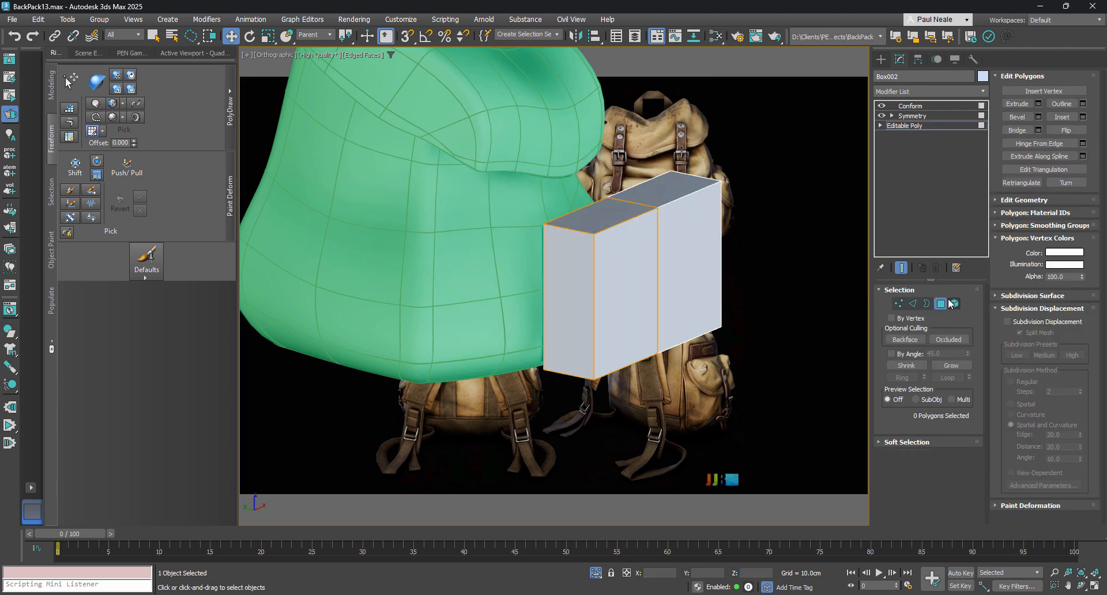
- Apply the Conform modifier to the whole object and raise its Influence to 100%
{"action": "left_click", "coordinate": [938, 106]}
{"action": "scroll", "coordinate": [966, 390], "scroll_direction": "down", "scroll_amount": 3}
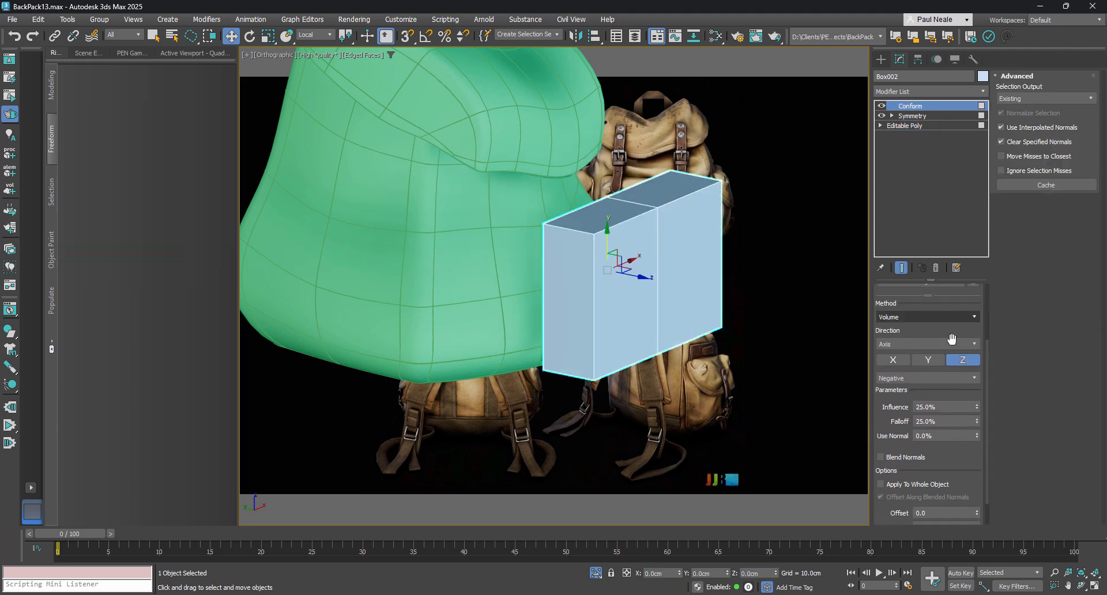
{"action": "left_click", "coordinate": [880, 484]}
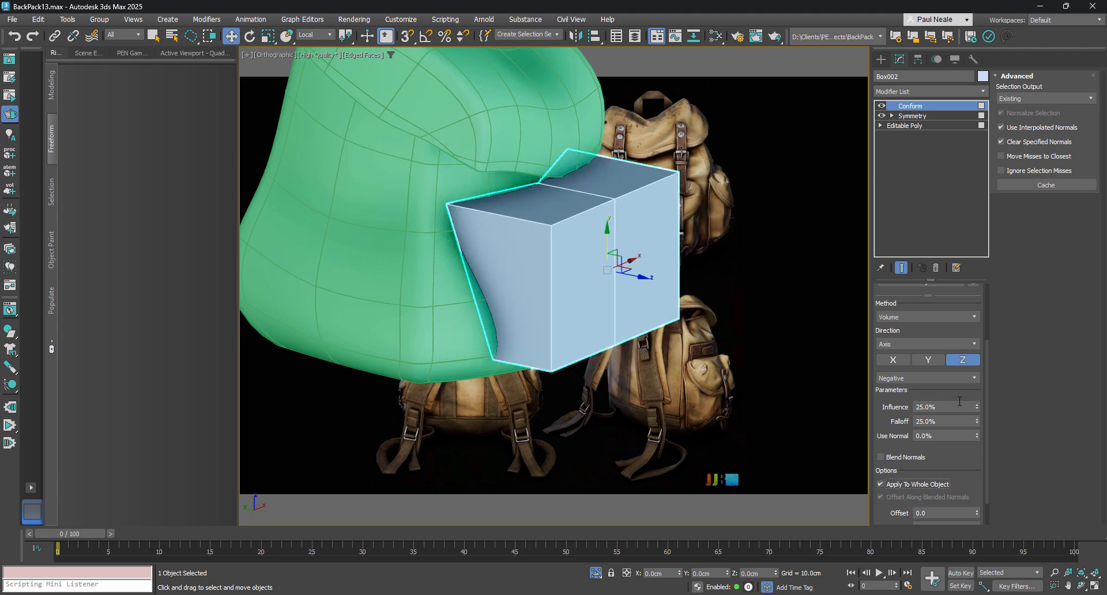
{"action": "left_click_drag", "start_coordinate": [977, 406], "coordinate": [977, 287]}
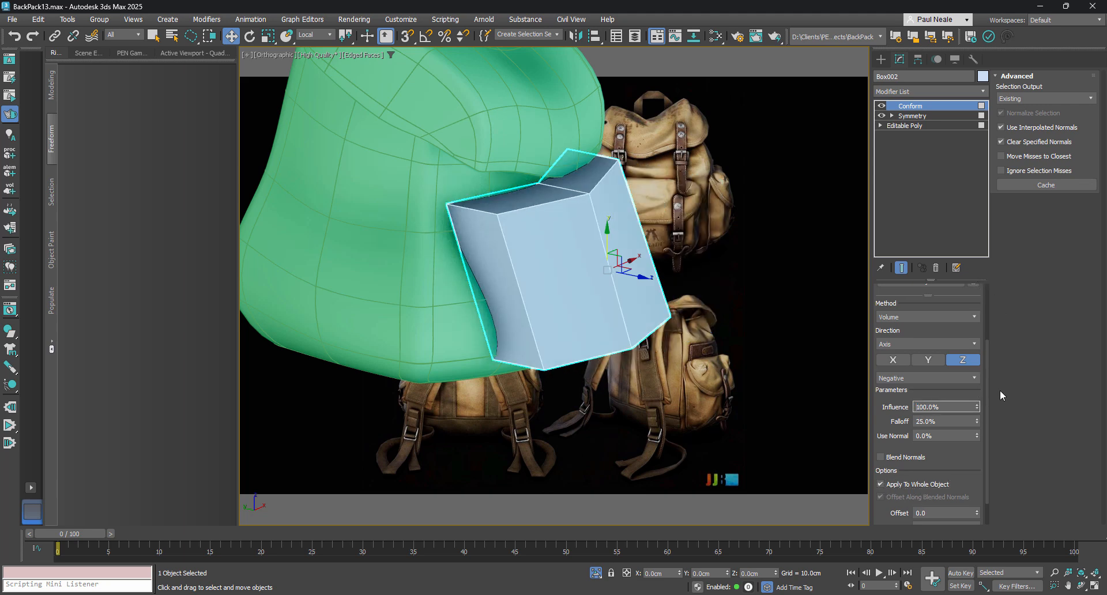
{"action": "middle_click_drag", "start_coordinate": [603, 309], "coordinate": [621, 276], "text": "alt"}
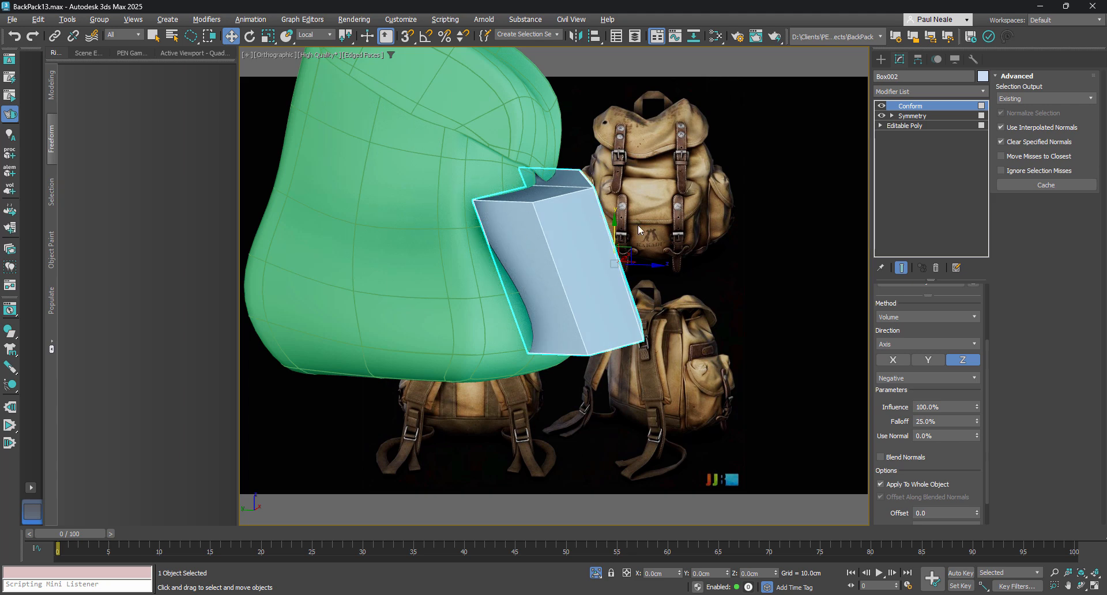
{"action": "middle_click_drag", "start_coordinate": [638, 223], "coordinate": [665, 323], "text": "alt"}
- Enter vertex editing on the pocket's Editable Poly and try adjusting its upper back vertices, undoing the change
{"action": "left_click", "coordinate": [915, 126]}
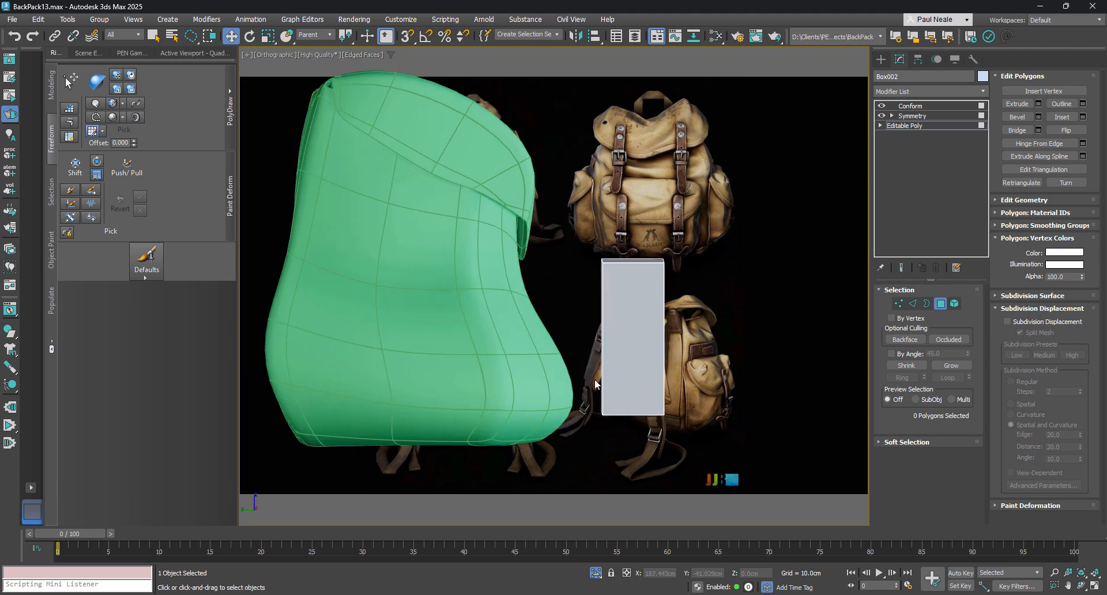
{"action": "left_click", "coordinate": [897, 304]}
{"action": "middle_click_drag", "start_coordinate": [745, 305], "coordinate": [617, 260], "text": "alt"}
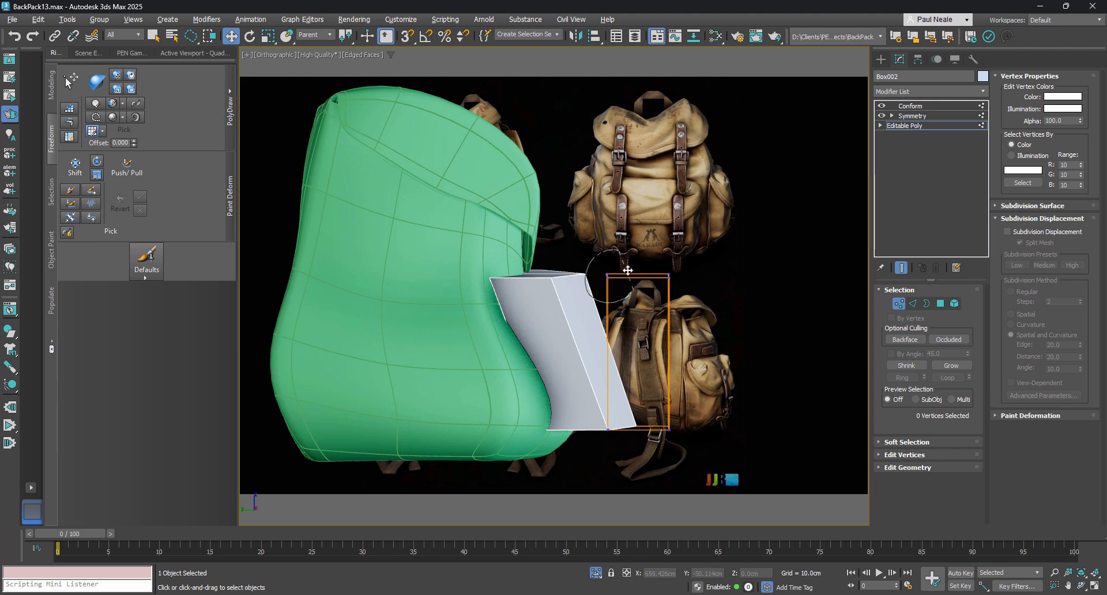
{"action": "mouse_move", "coordinate": [628, 270]}
{"action": "left_mouse_down"}
{"action": "mouse_move", "coordinate": [607, 279]}
{"action": "mouse_move", "coordinate": [652, 279]}
{"action": "mouse_move", "coordinate": [598, 283]}
{"action": "mouse_move", "coordinate": [671, 281]}
{"action": "mouse_move", "coordinate": [614, 284]}
{"action": "left_mouse_up"}
{"action": "key", "text": "ctrl+z"}
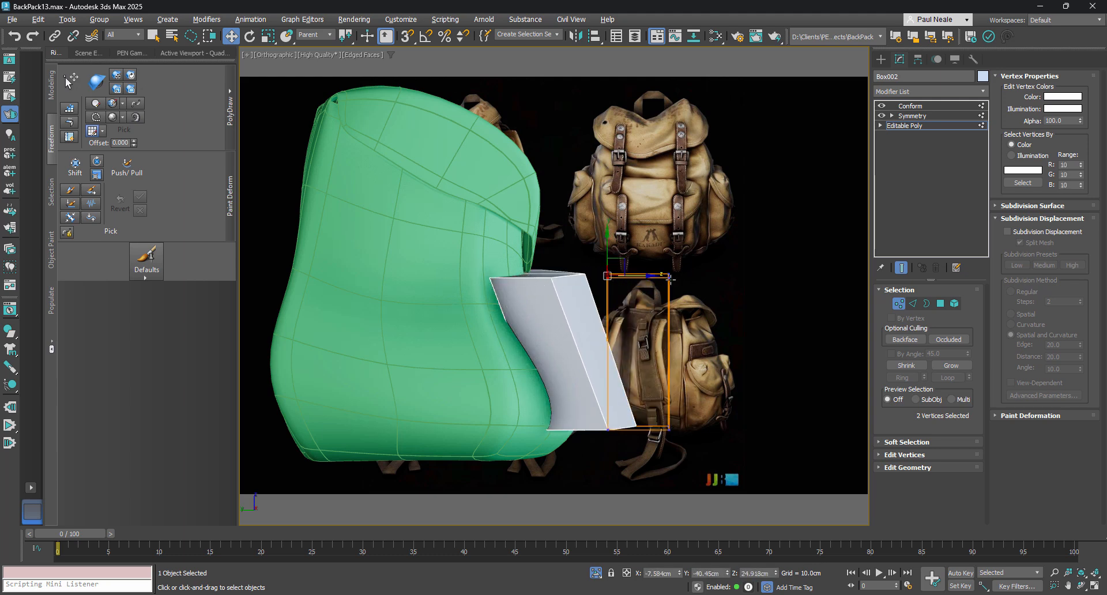
- Select only the upper back vertex at the pocket cage's outer corner
{"action": "middle_click_drag", "start_coordinate": [670, 280], "coordinate": [617, 262], "text": "alt"}
{"action": "middle_click_drag", "start_coordinate": [655, 329], "coordinate": [573, 394], "text": "alt"}
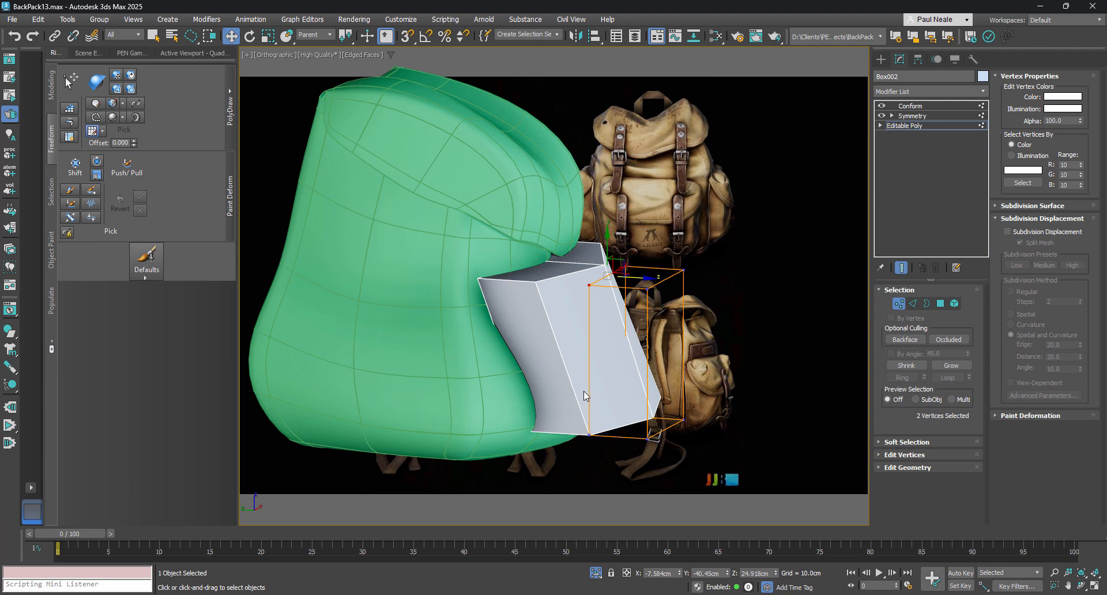
{"action": "left_click", "coordinate": [600, 307]}
{"action": "left_click_drag", "start_coordinate": [588, 284], "coordinate": [560, 282]}
{"action": "middle_click_drag", "start_coordinate": [566, 357], "coordinate": [610, 351], "text": "alt"}
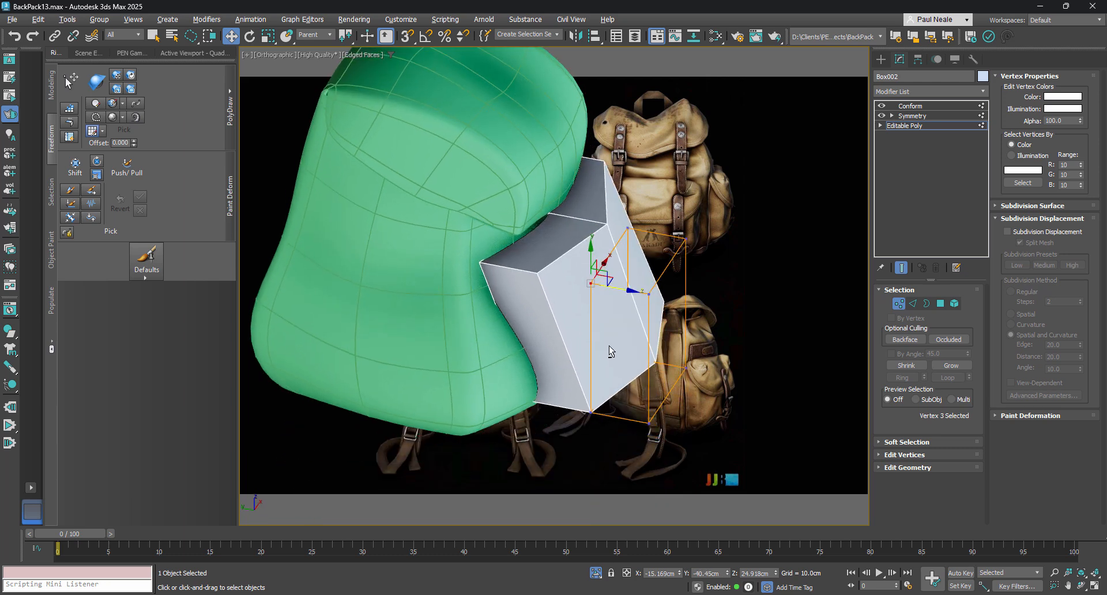
- Copy the body's Shell modifier onto the pocket as an instance above Conform, and check the stacks of both objects
{"action": "left_click", "coordinate": [912, 126]}
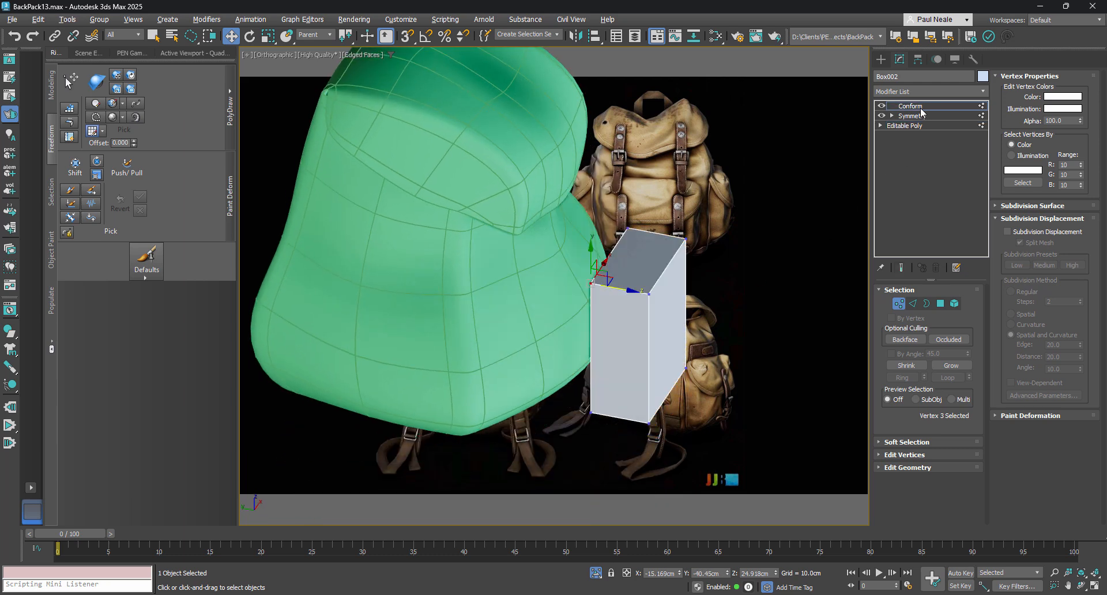
{"action": "left_click", "coordinate": [485, 236]}
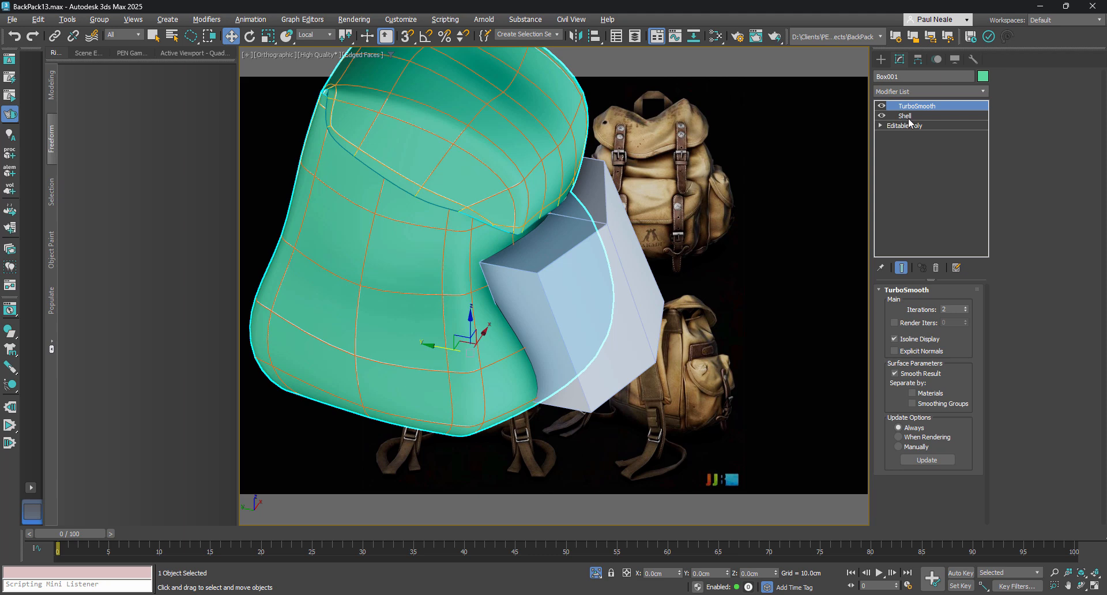
{"action": "left_click", "coordinate": [923, 116]}
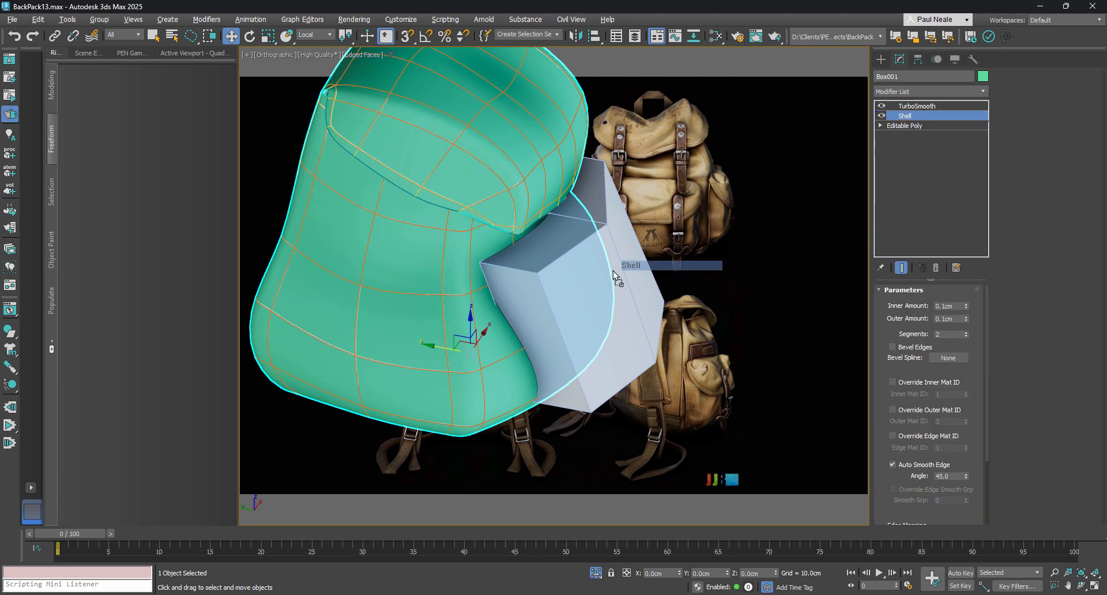
{"action": "left_click", "coordinate": [635, 271]}
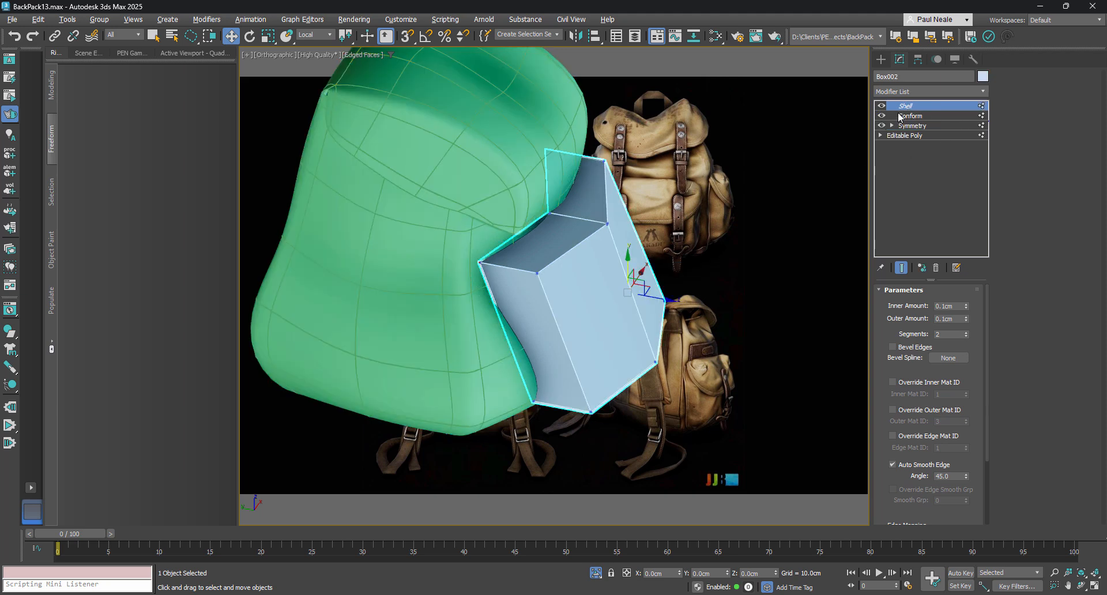
{"action": "left_click", "coordinate": [618, 271]}
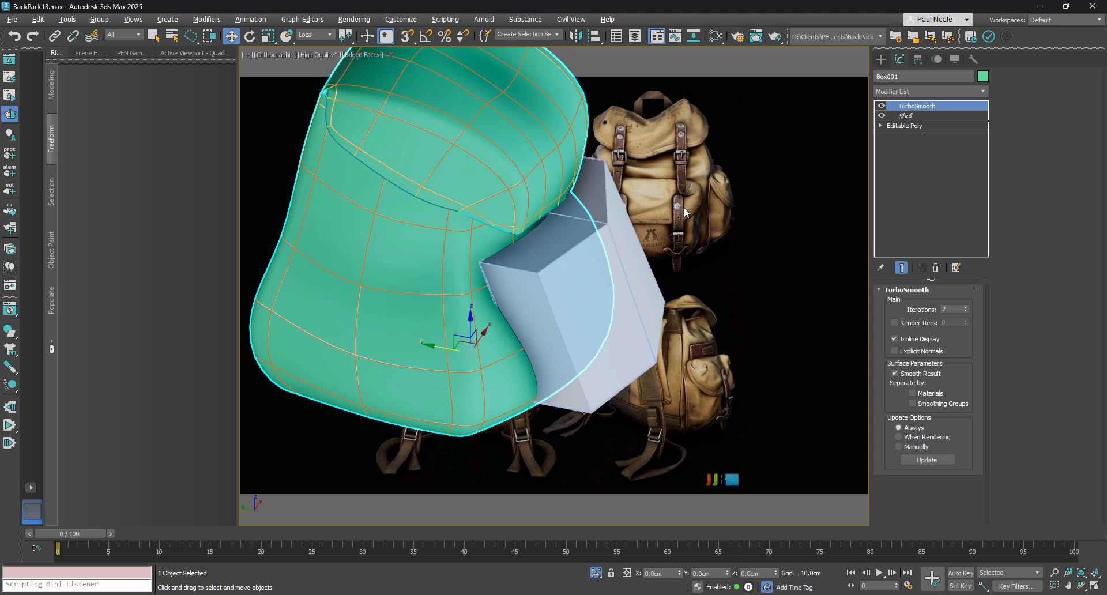
{"action": "left_click", "coordinate": [619, 271]}
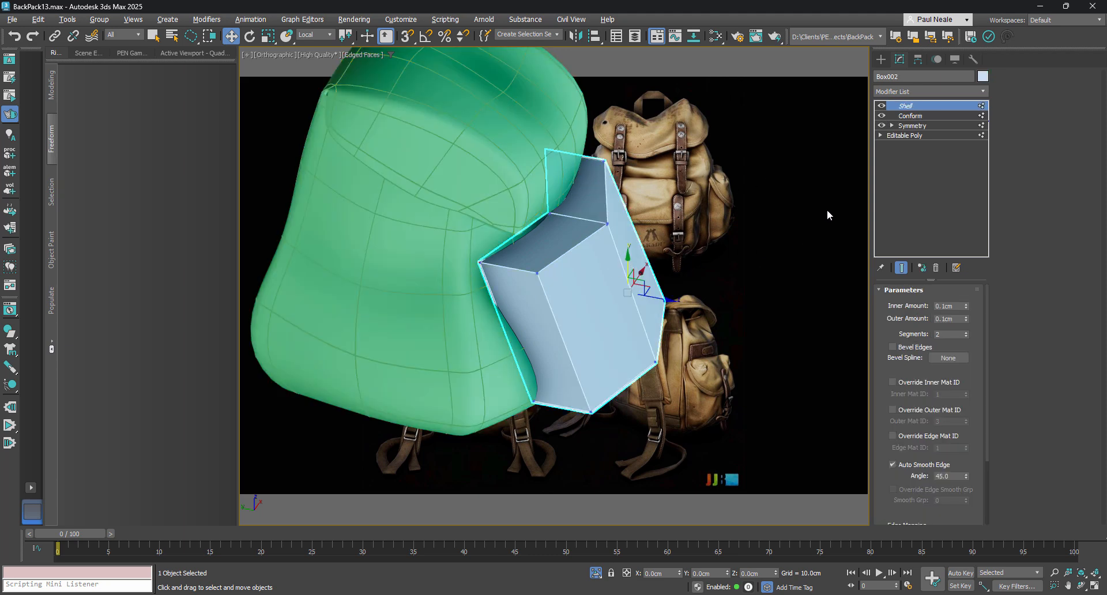
- Copy the body's TurboSmooth modifier onto the pocket as an instance above the Shell
{"action": "left_click", "coordinate": [525, 163]}
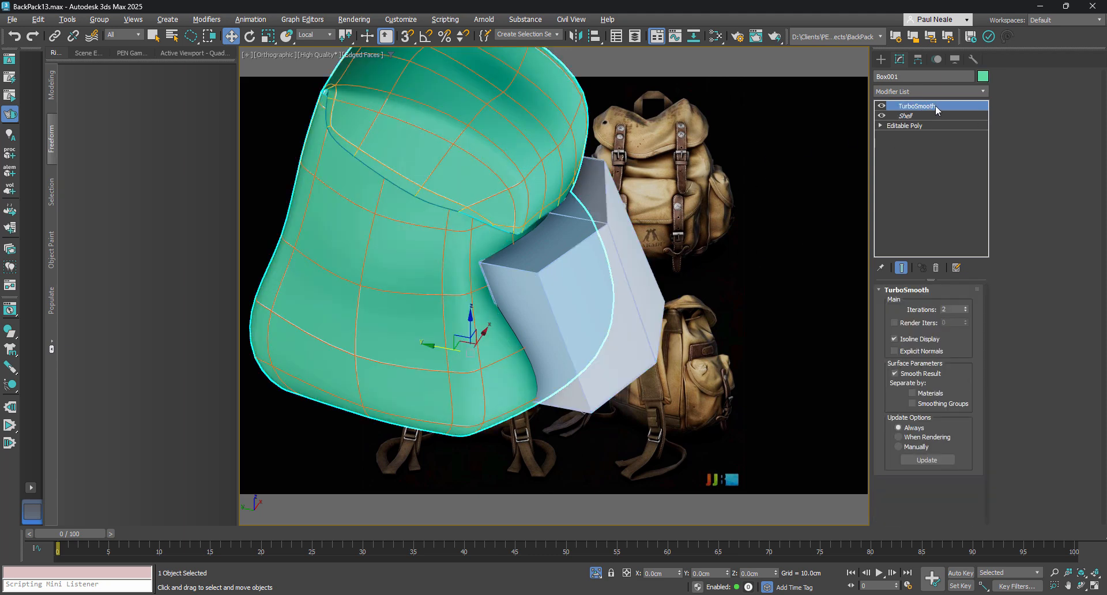
{"action": "left_click_drag", "start_coordinate": [936, 110], "coordinate": [643, 272]}
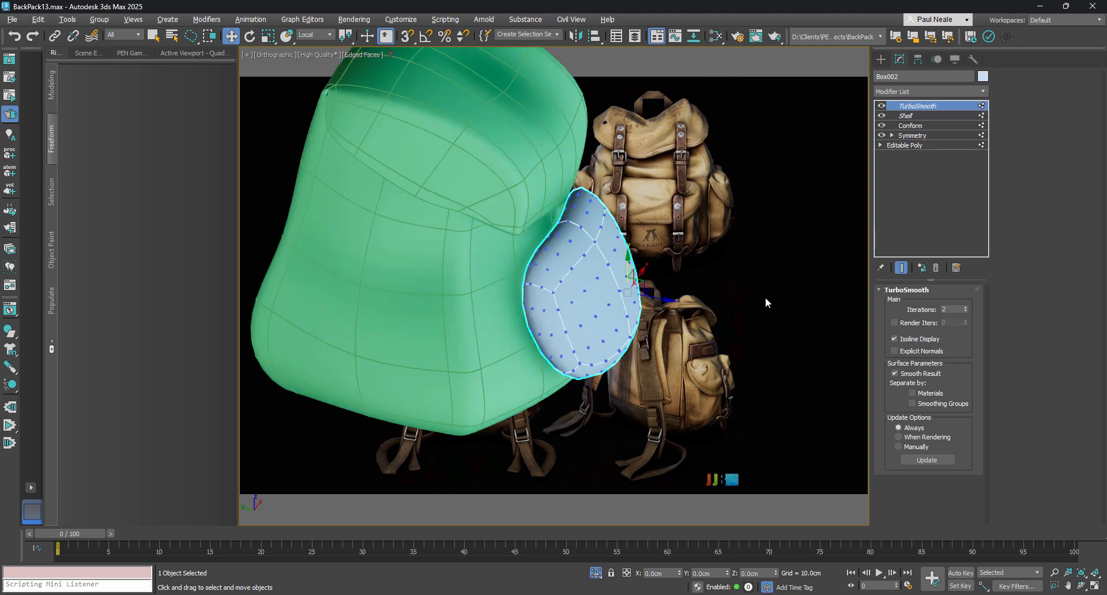
{"action": "middle_click_drag", "start_coordinate": [766, 300], "coordinate": [706, 239], "text": "alt"}
- Return to vertex editing on the pocket's Editable Poly with the end result of the modifier stack shown
{"action": "left_click", "coordinate": [921, 147]}
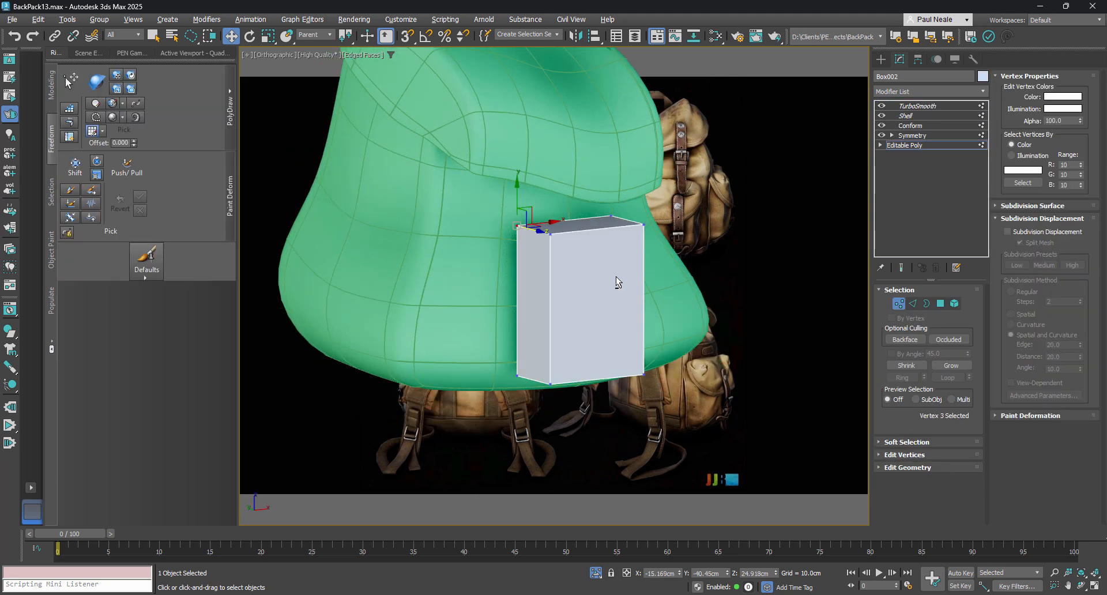
{"action": "key", "text": "grave"}
{"action": "middle_click_drag", "start_coordinate": [616, 276], "coordinate": [629, 274], "text": "alt"}
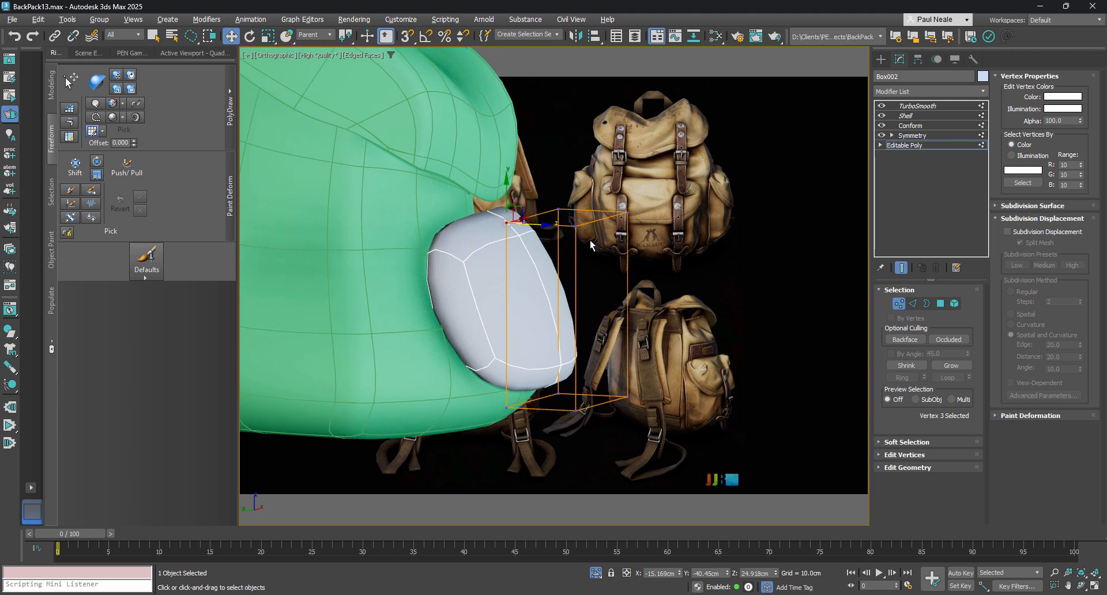
- Raise the two upper back vertices along the pocket cage's top and move its lower outer corner vertices outward to widen the base
{"action": "scroll", "coordinate": [600, 258], "scroll_direction": "down", "scroll_amount": 2}
{"action": "scroll", "coordinate": [560, 264], "scroll_direction": "up", "scroll_amount": 3}
{"action": "scroll", "coordinate": [576, 258], "scroll_direction": "down", "scroll_amount": 3}
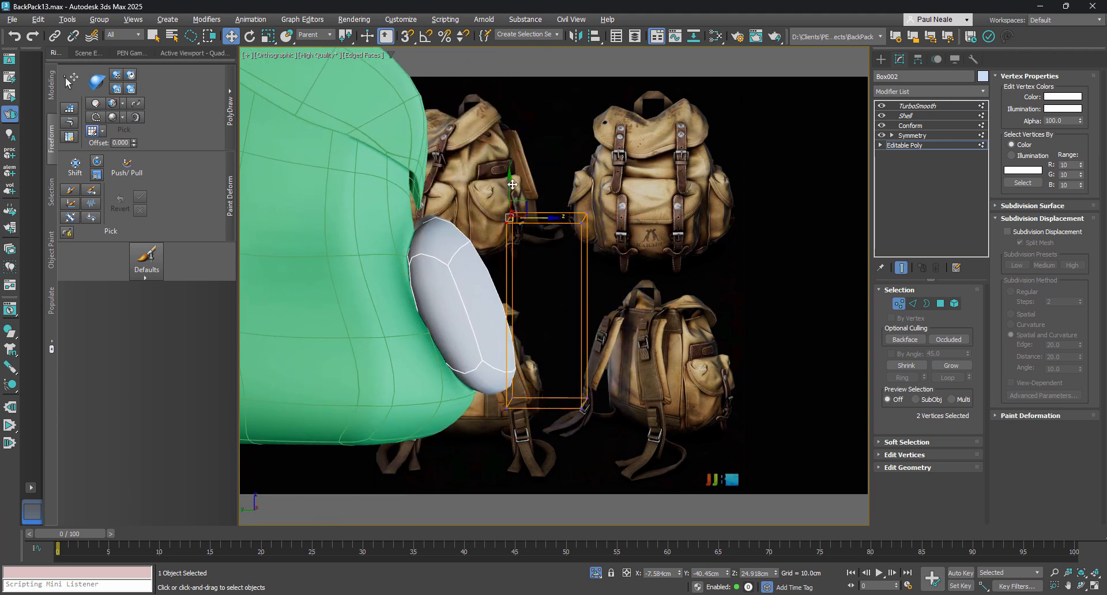
{"action": "left_click_drag", "start_coordinate": [511, 184], "coordinate": [511, 170]}
{"action": "key", "text": "ctrl+z"}
{"action": "middle_click_drag", "start_coordinate": [557, 233], "coordinate": [548, 217], "text": "alt"}
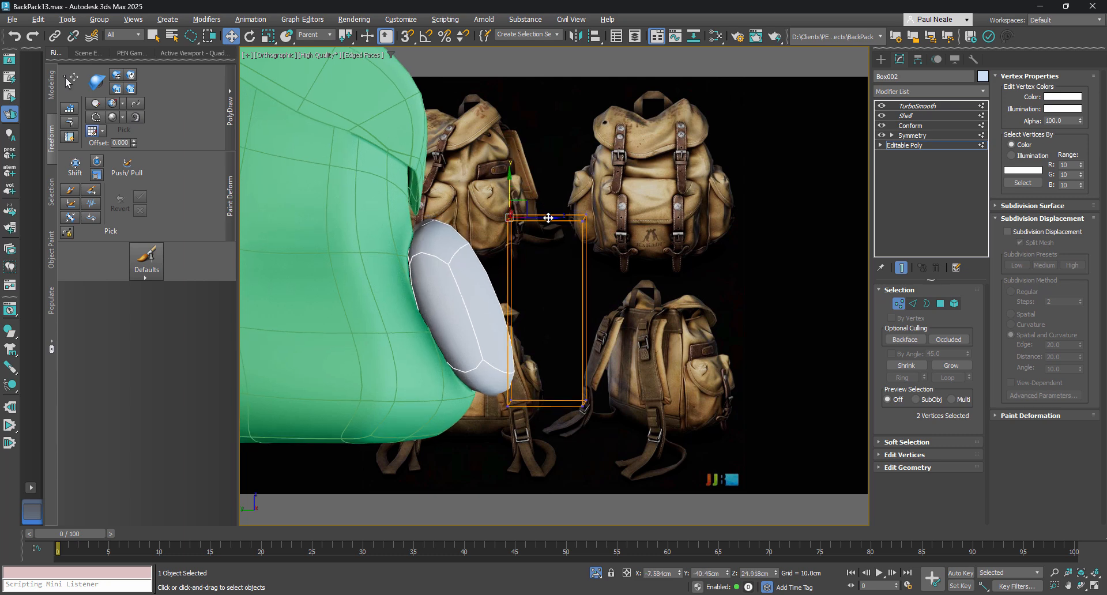
{"action": "left_click_drag", "start_coordinate": [509, 189], "coordinate": [510, 166]}
{"action": "middle_click_drag", "start_coordinate": [510, 222], "coordinate": [444, 294], "text": "alt"}
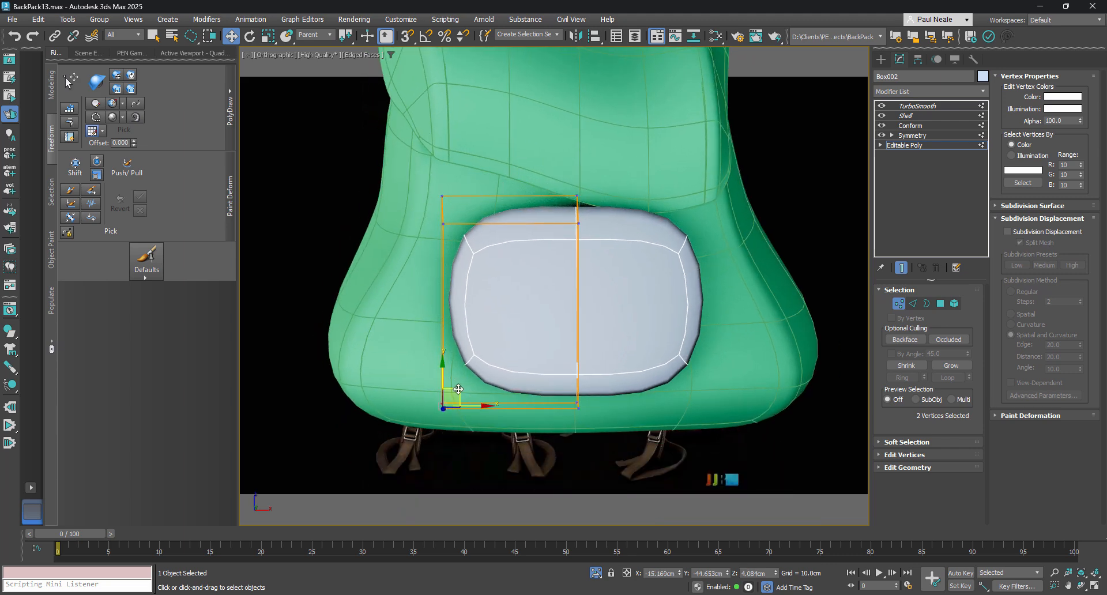
{"action": "left_click_drag", "start_coordinate": [459, 389], "coordinate": [422, 388]}
{"action": "middle_click_drag", "start_coordinate": [454, 354], "coordinate": [474, 354]}
- Insert a horizontal edge loop around the pocket cage at about mid-height and return to moving vertices
{"action": "key", "text": "alt+1"}
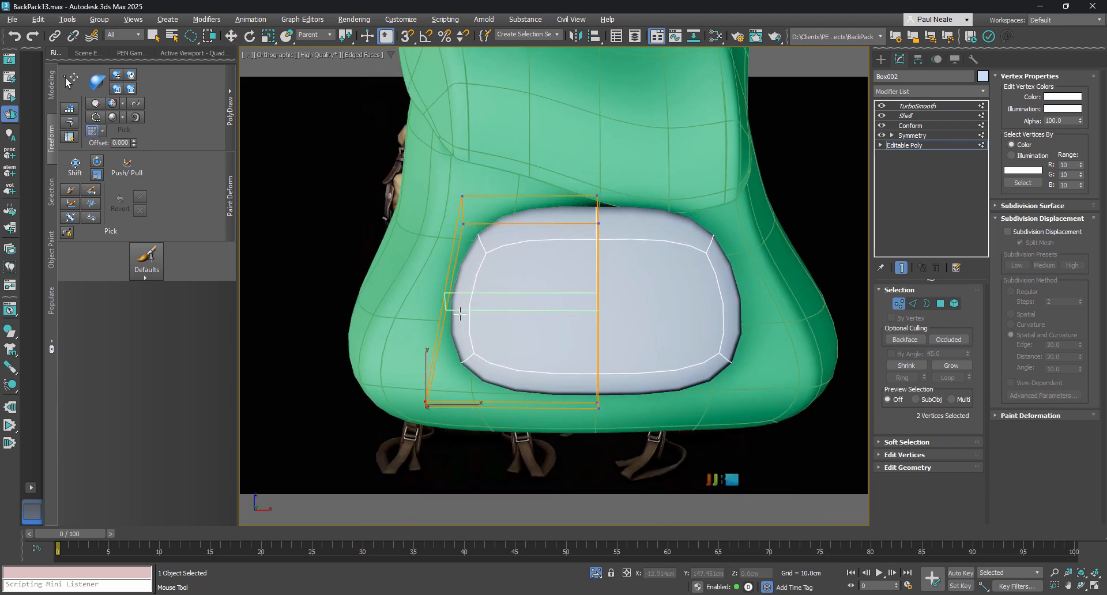
{"action": "left_click", "coordinate": [459, 309]}
{"action": "middle_click_drag", "start_coordinate": [459, 310], "coordinate": [402, 230], "text": "alt"}
{"action": "key", "text": "w"}
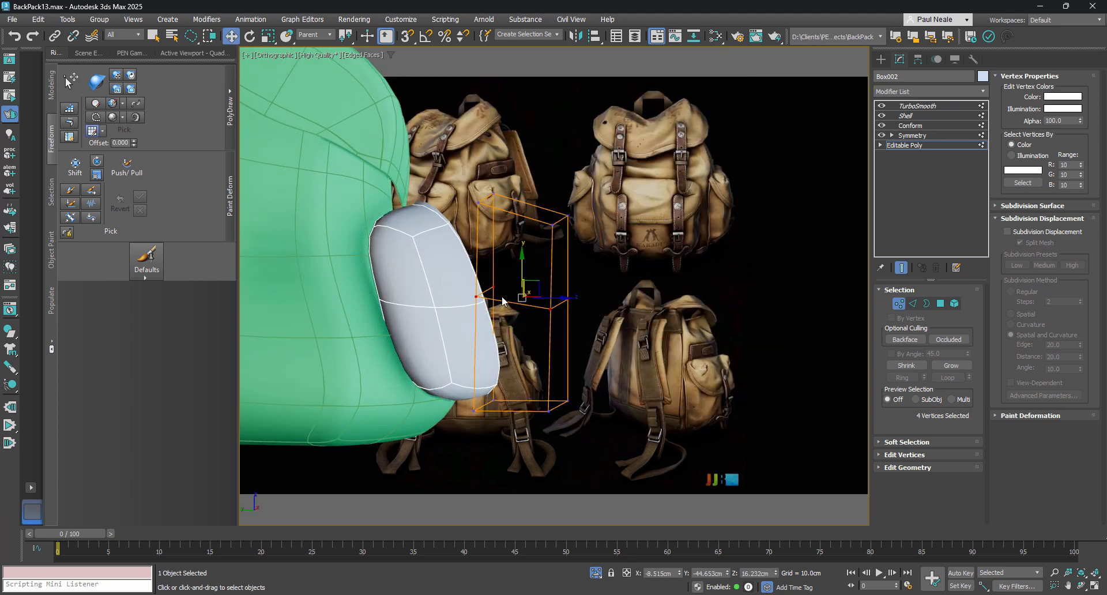
{"action": "middle_click_drag", "start_coordinate": [503, 300], "coordinate": [545, 234], "text": "alt"}
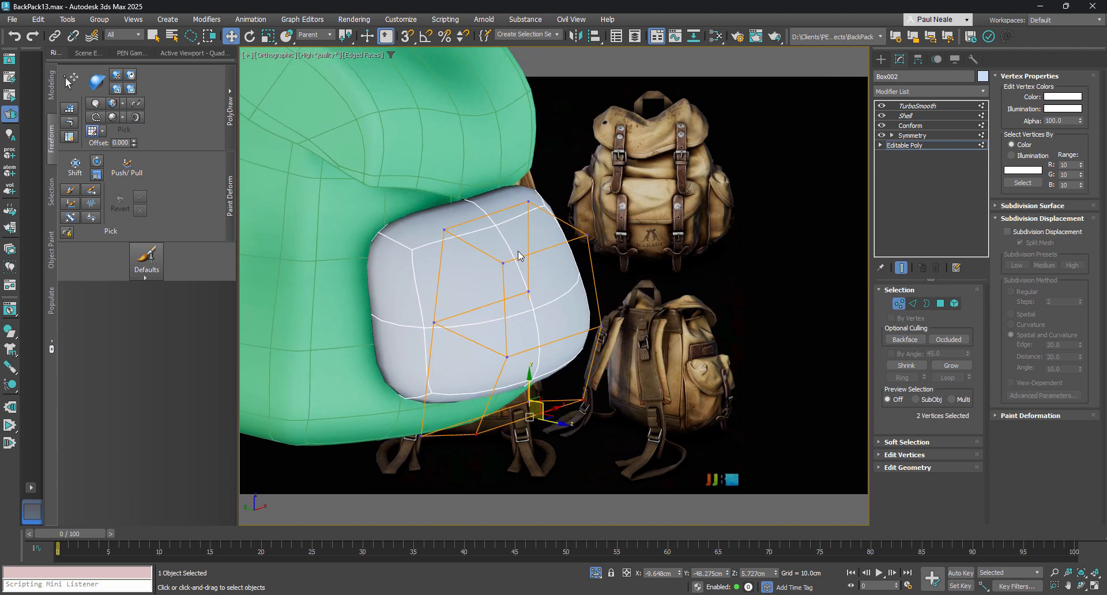
- Delete the polygon closing the top of the pocket cage
{"action": "key", "text": "4"}
{"action": "left_click", "coordinate": [536, 234]}
{"action": "key", "text": "Delete"}
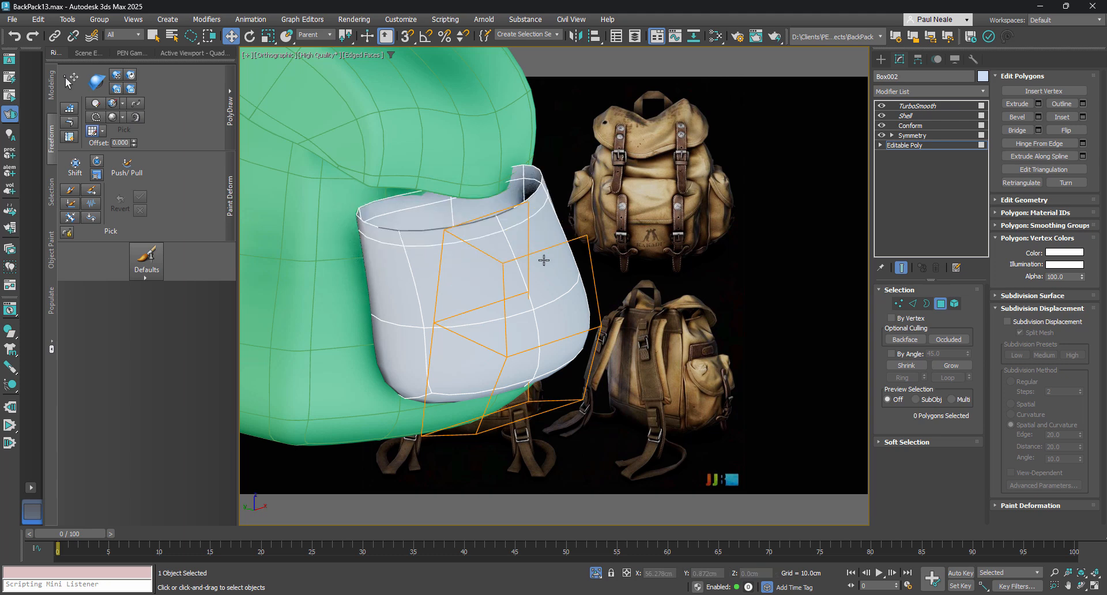
- Extend the open top's back edge forward over the pocket opening to start the flap
{"action": "middle_click_drag", "start_coordinate": [491, 224], "coordinate": [533, 204], "text": "alt"}
{"action": "key", "text": "2"}
{"action": "left_click", "coordinate": [502, 230]}
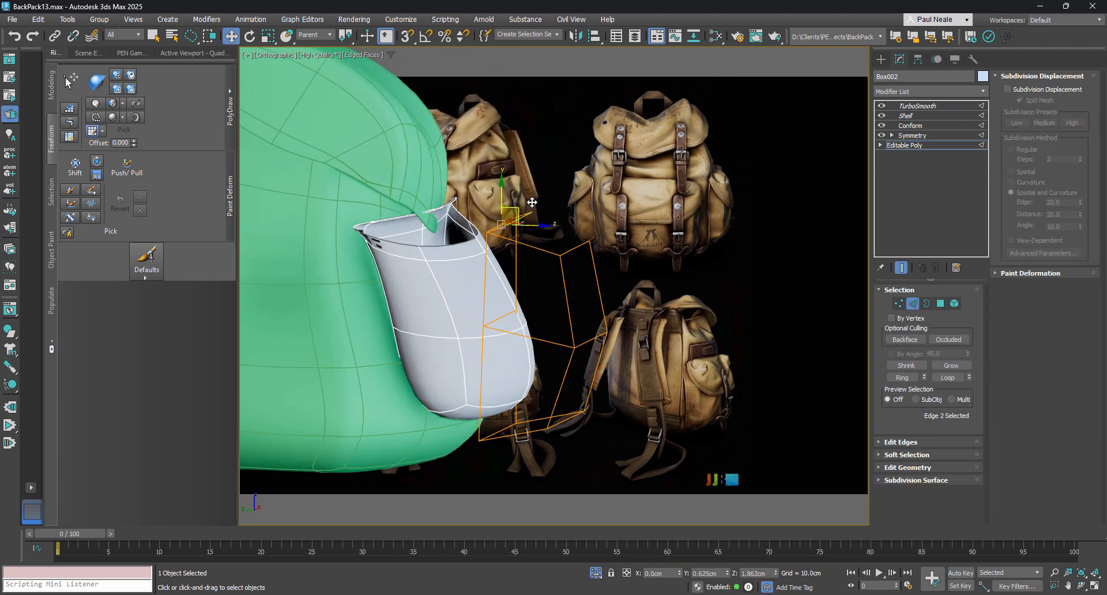
{"action": "left_click_drag", "start_coordinate": [532, 203], "coordinate": [587, 200]}
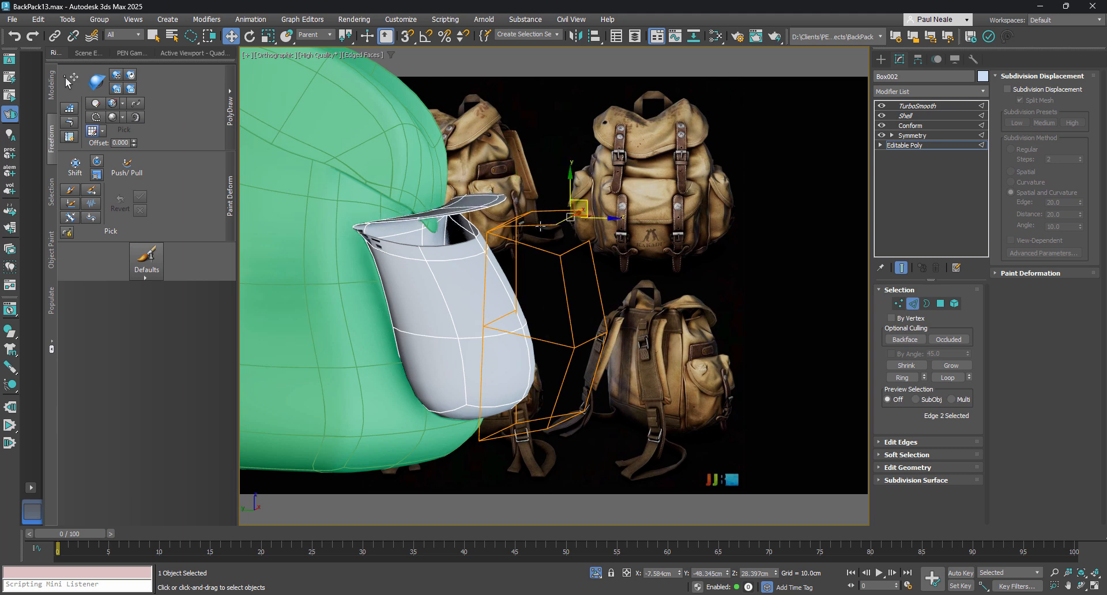
- Extend the flap's outer side edge downward to form the side of the flap
{"action": "left_click", "coordinate": [543, 226]}
{"action": "middle_click_drag", "start_coordinate": [542, 234], "coordinate": [455, 259], "text": "alt"}
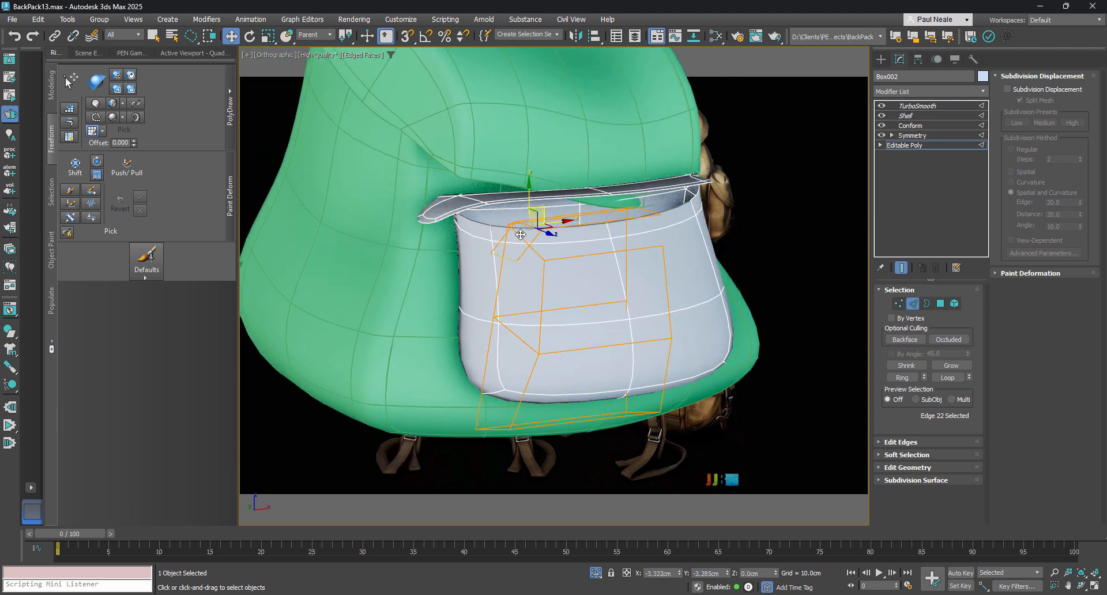
{"action": "middle_click_drag", "start_coordinate": [538, 205], "coordinate": [559, 218], "text": "alt"}
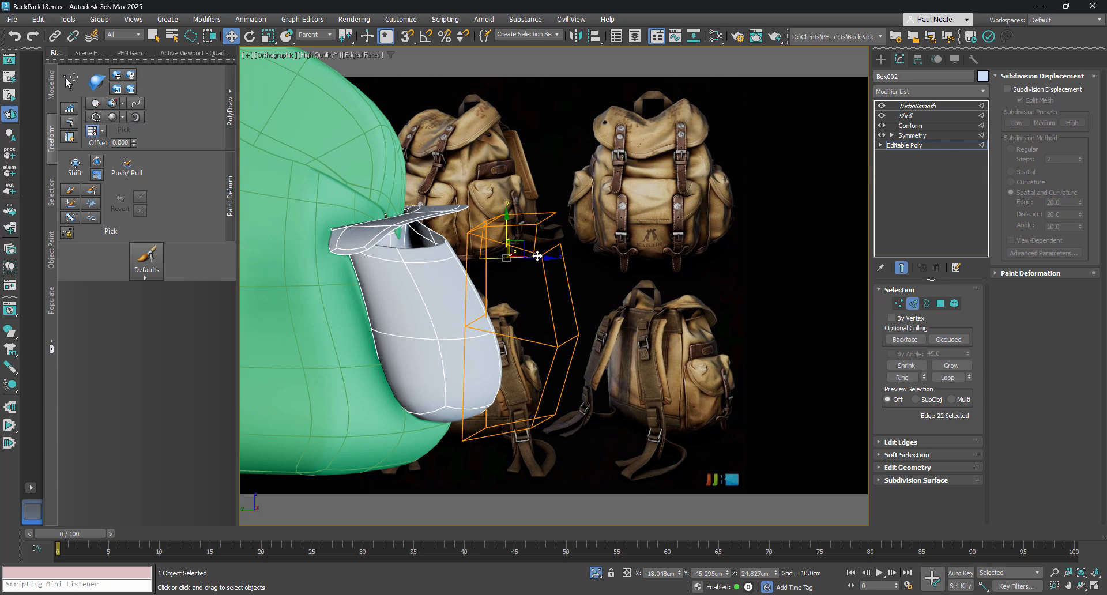
{"action": "middle_click_drag", "start_coordinate": [537, 256], "coordinate": [539, 261], "text": "alt"}
- Reposition the lower vertices of the flap's side so it wraps around the pocket's upper corner
{"action": "key", "text": "1"}
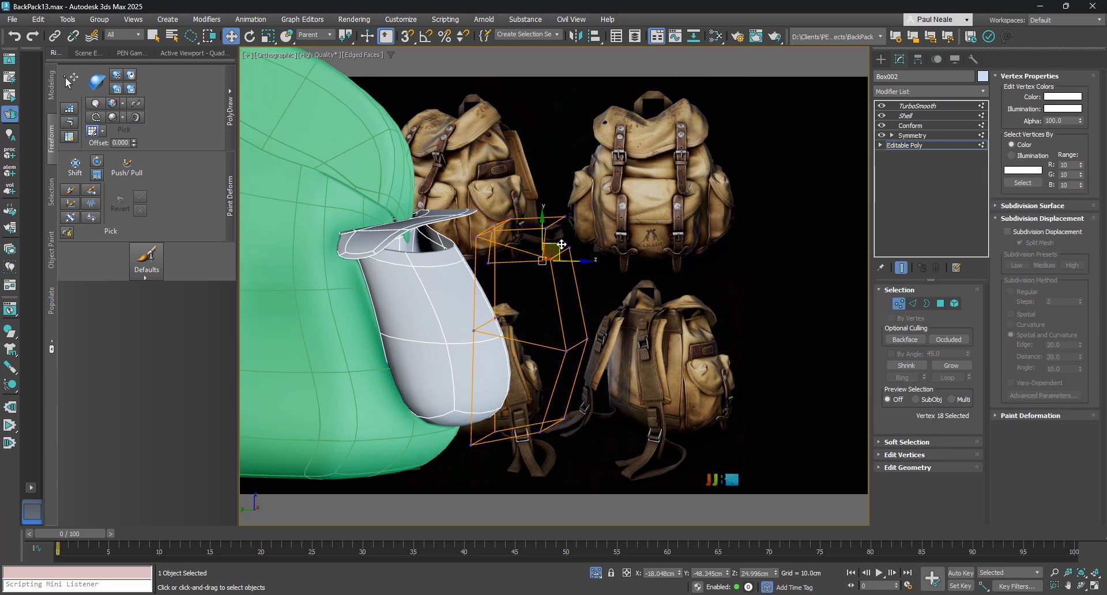
{"action": "left_click_drag", "start_coordinate": [561, 244], "coordinate": [484, 243]}
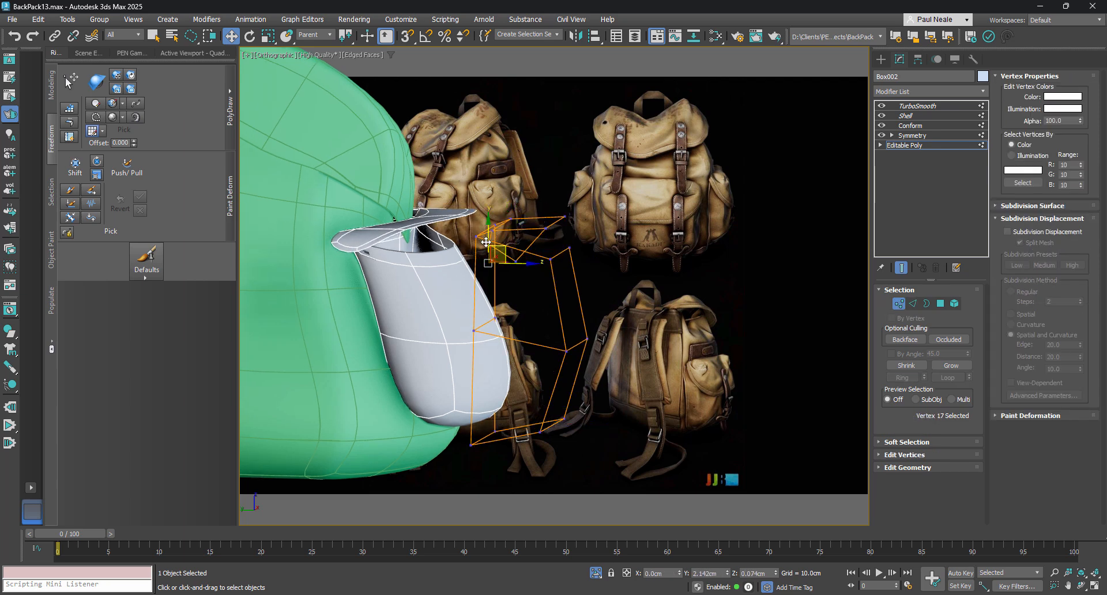
{"action": "middle_click_drag", "start_coordinate": [522, 253], "coordinate": [464, 279], "text": "alt"}
{"action": "left_click_drag", "start_coordinate": [507, 235], "coordinate": [521, 244]}
{"action": "middle_click_drag", "start_coordinate": [526, 272], "coordinate": [539, 297]}
- Disable the Conform modifier and extend the flap's front edge down over the front of the pocket
{"action": "left_click", "coordinate": [901, 267]}
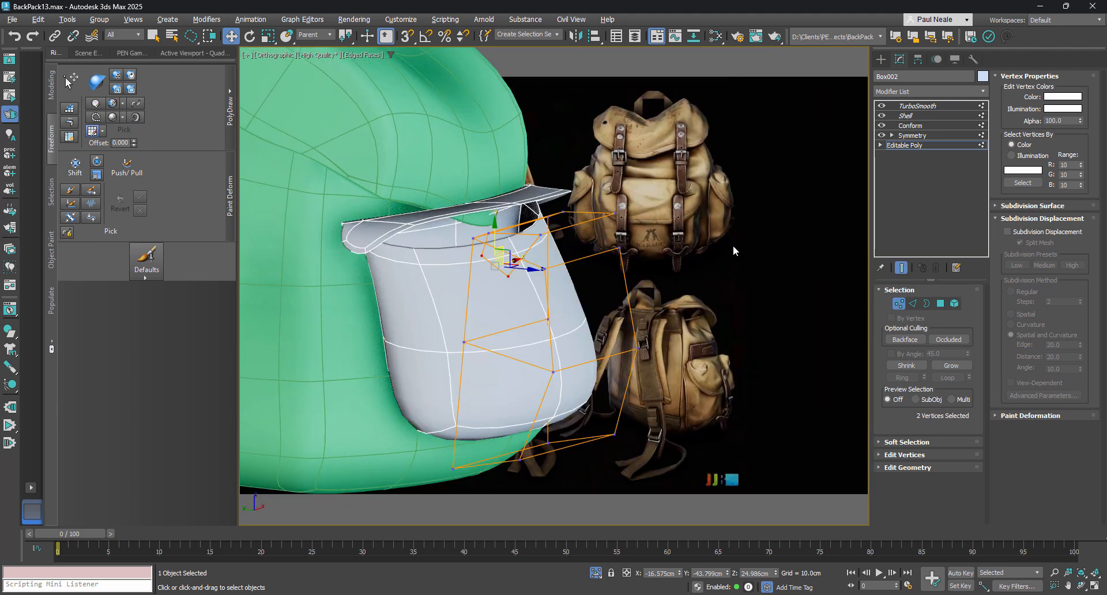
{"action": "left_click", "coordinate": [880, 126]}
{"action": "middle_click_drag", "start_coordinate": [616, 316], "coordinate": [638, 311], "text": "alt"}
{"action": "middle_click_drag", "start_coordinate": [574, 295], "coordinate": [534, 247], "text": "alt"}
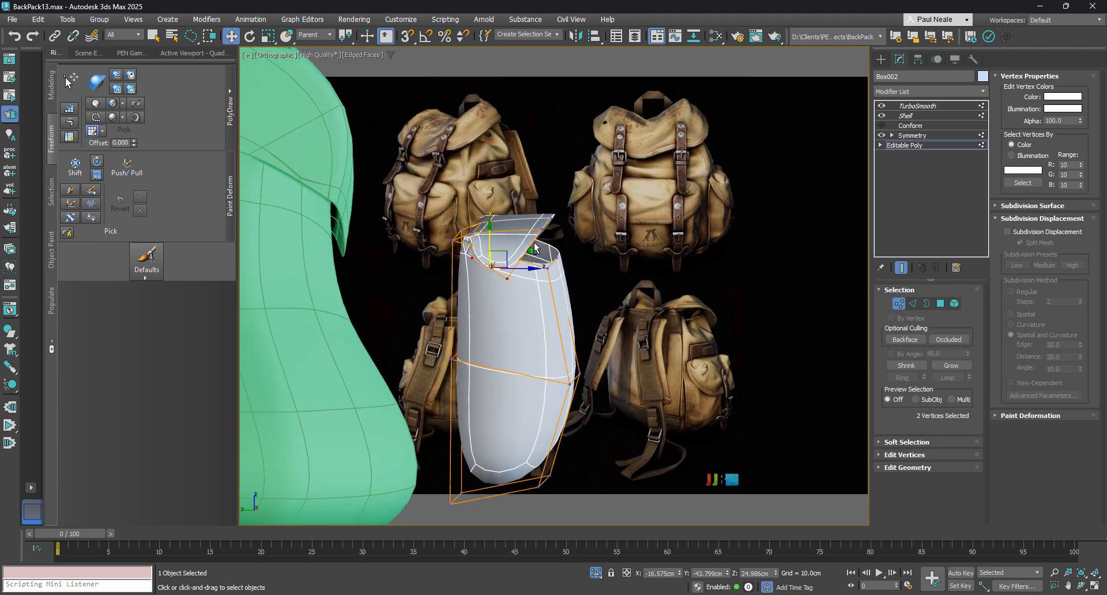
{"action": "key", "text": "2"}
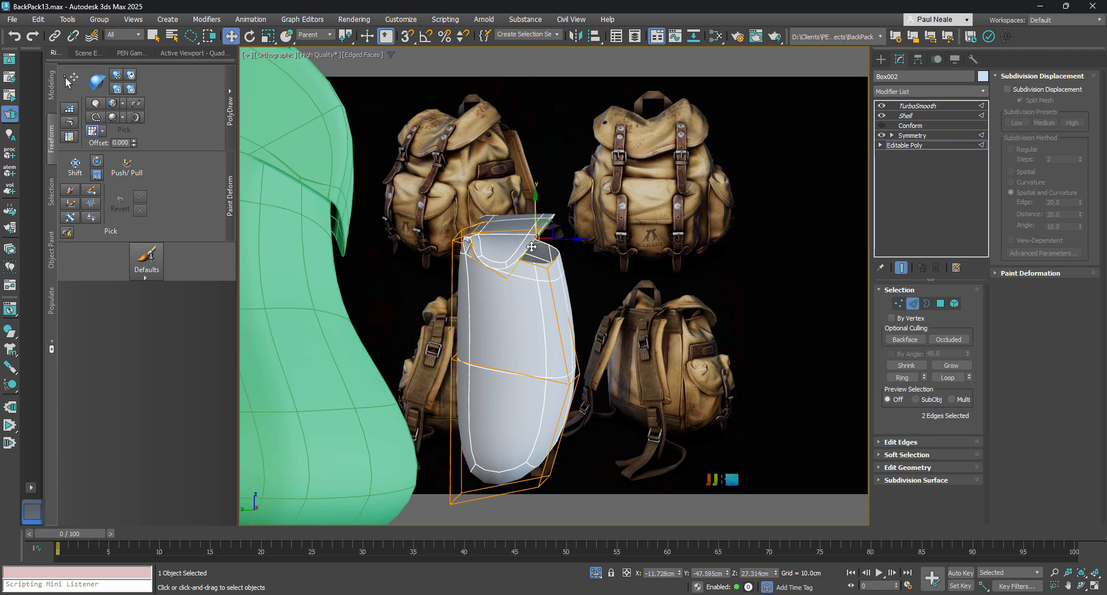
{"action": "left_click_drag", "start_coordinate": [551, 216], "coordinate": [586, 257]}
{"action": "key", "text": "ctrl+z"}
{"action": "mouse_move", "coordinate": [564, 242]}
{"action": "middle_mouse_down", "text": "alt"}
{"action": "mouse_move", "coordinate": [547, 248]}
{"action": "mouse_move", "coordinate": [561, 238]}
{"action": "middle_mouse_up", "text": "alt"}
{"action": "left_click_drag", "start_coordinate": [550, 224], "coordinate": [581, 270], "text": "shift"}
- Adjust the flap's corner vertices to join the front and side, and turn Conform back on
{"action": "key", "text": "1"}
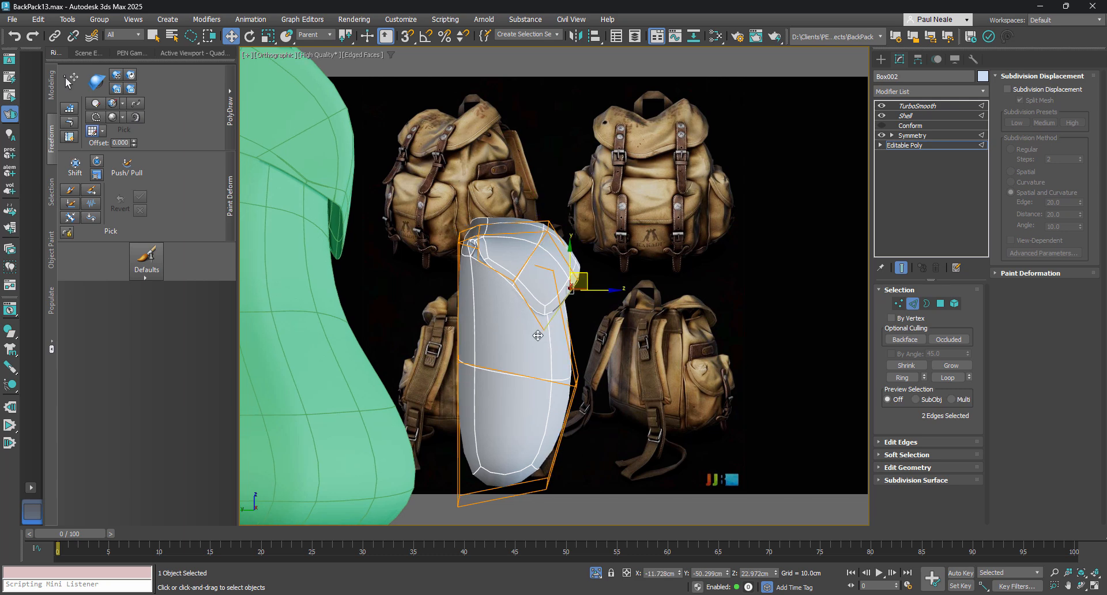
{"action": "left_click_drag", "start_coordinate": [562, 315], "coordinate": [548, 281]}
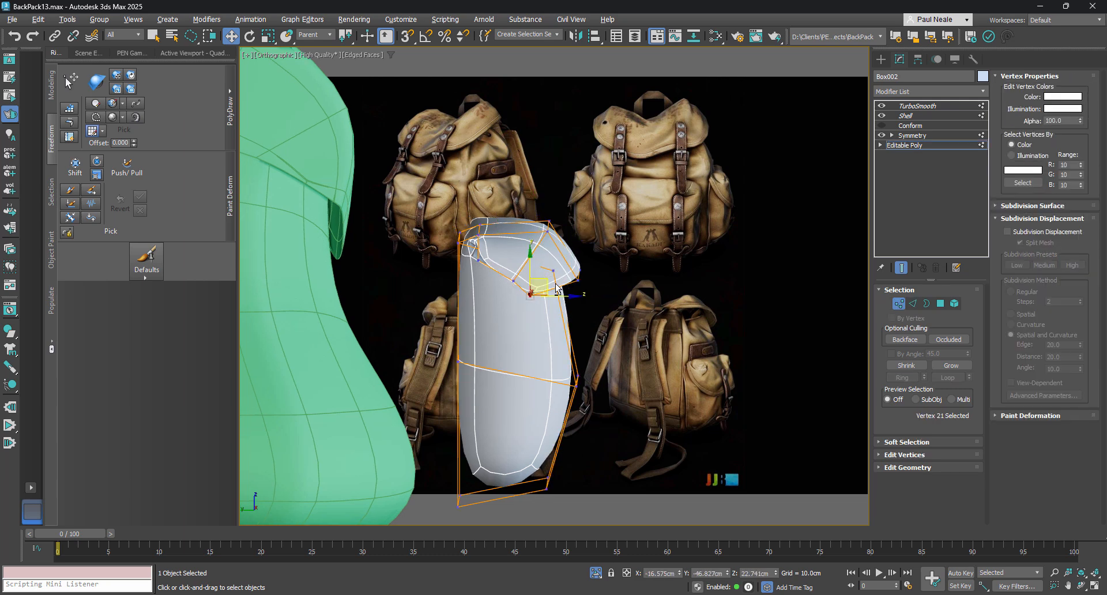
{"action": "middle_click_drag", "start_coordinate": [557, 288], "coordinate": [572, 252], "text": "alt"}
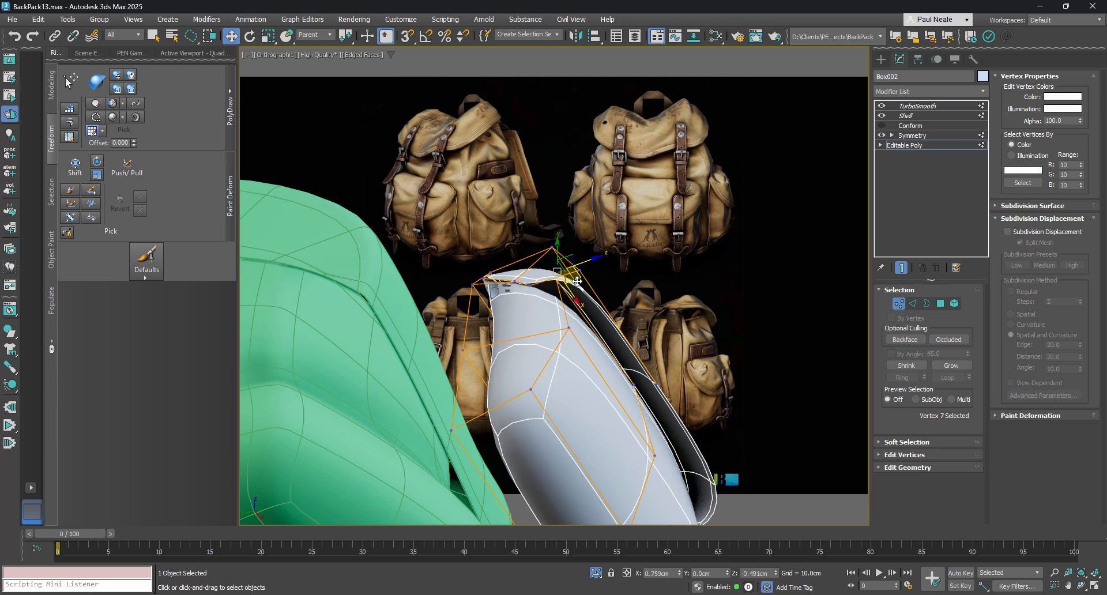
{"action": "middle_click_drag", "start_coordinate": [579, 277], "coordinate": [512, 305], "text": "alt"}
{"action": "key", "text": "grave"}
{"action": "key", "text": "grave"}
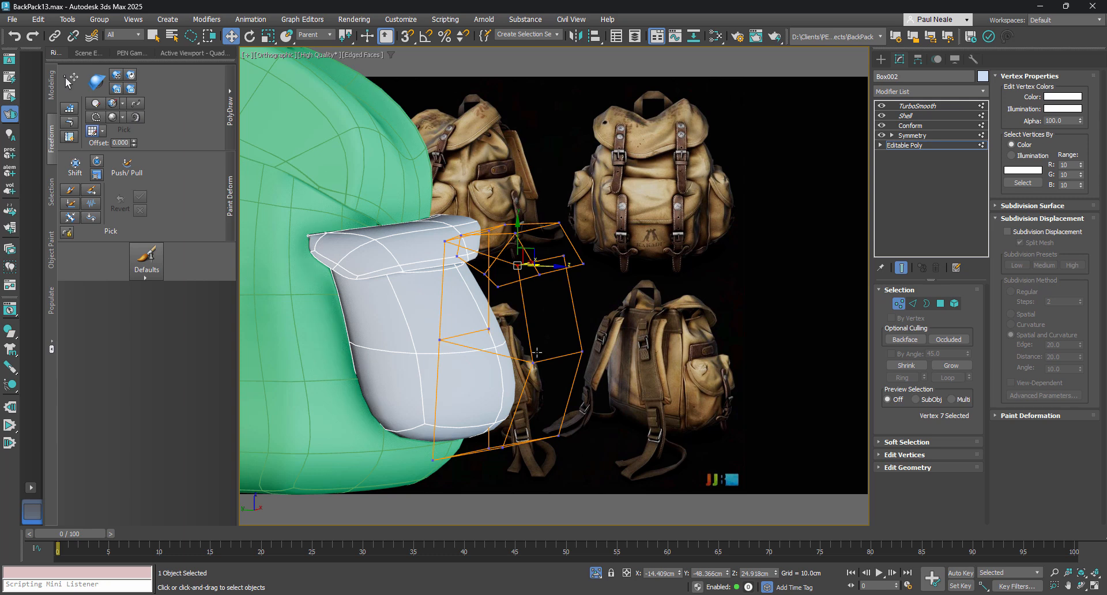
- Insert a vertical edge loop through the middle of the pocket's half cage
{"action": "middle_click_drag", "start_coordinate": [533, 352], "coordinate": [581, 351], "text": "alt"}
{"action": "left_click", "coordinate": [579, 348]}
{"action": "key", "text": "w"}
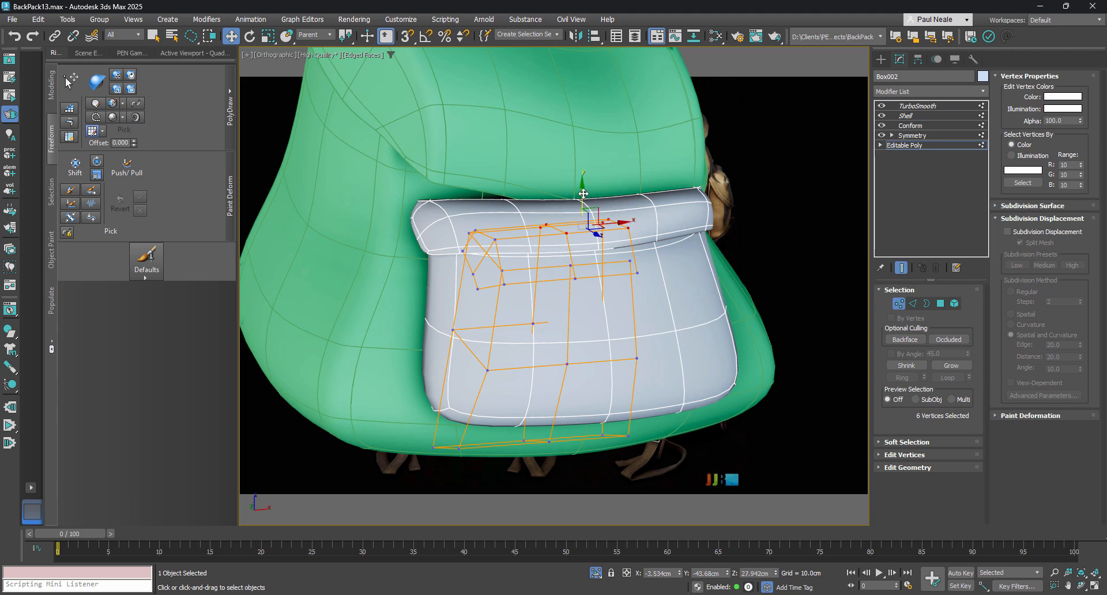
- Lower the six top vertices near the pocket's centre so the flap's upper edge dips
{"action": "left_click_drag", "start_coordinate": [583, 193], "coordinate": [582, 203]}
{"action": "middle_click_drag", "start_coordinate": [585, 235], "coordinate": [593, 261], "text": "alt"}
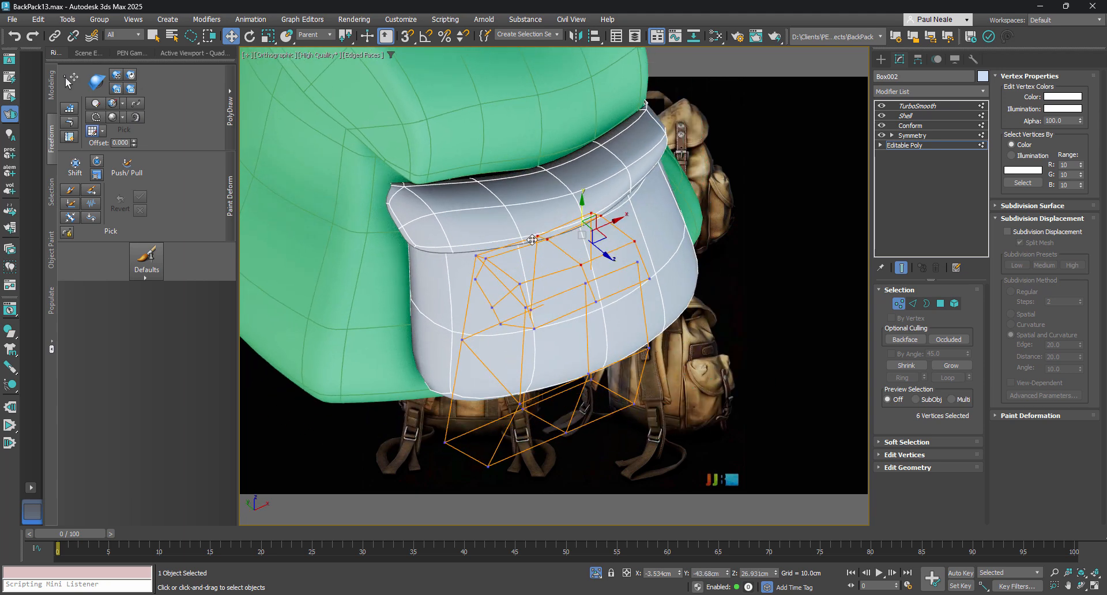
{"action": "middle_click_drag", "start_coordinate": [531, 240], "coordinate": [596, 236], "text": "alt"}
{"action": "left_click_drag", "start_coordinate": [610, 244], "coordinate": [571, 234]}
{"action": "middle_click_drag", "start_coordinate": [570, 235], "coordinate": [564, 317], "text": "alt"}
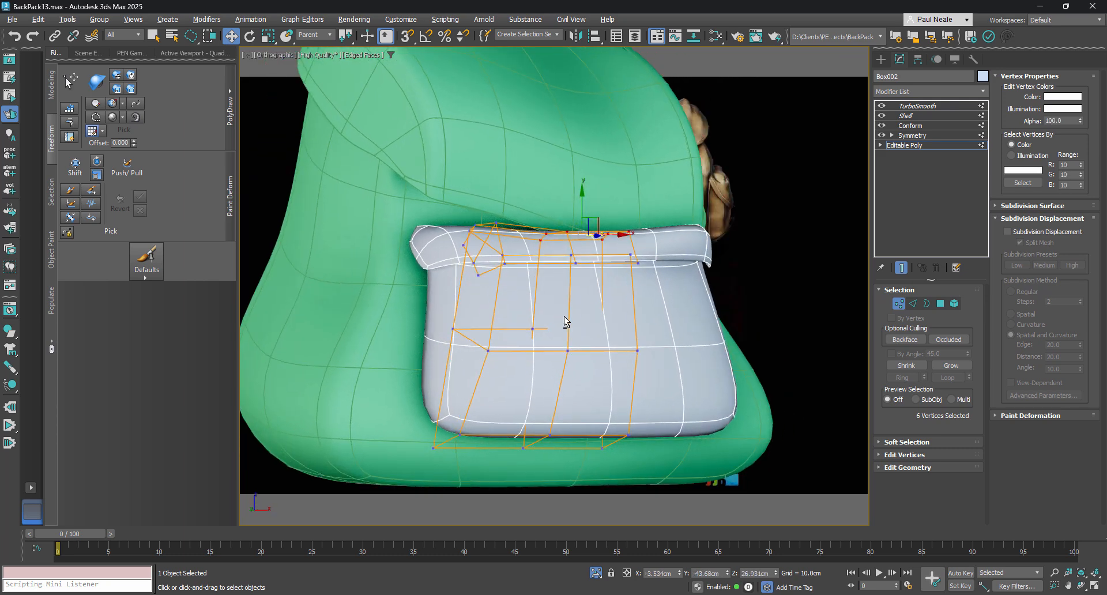
- Insert two horizontal edge loops on the pocket cage, one below the flap and one near the bottom
{"action": "key", "text": "alt+s"}
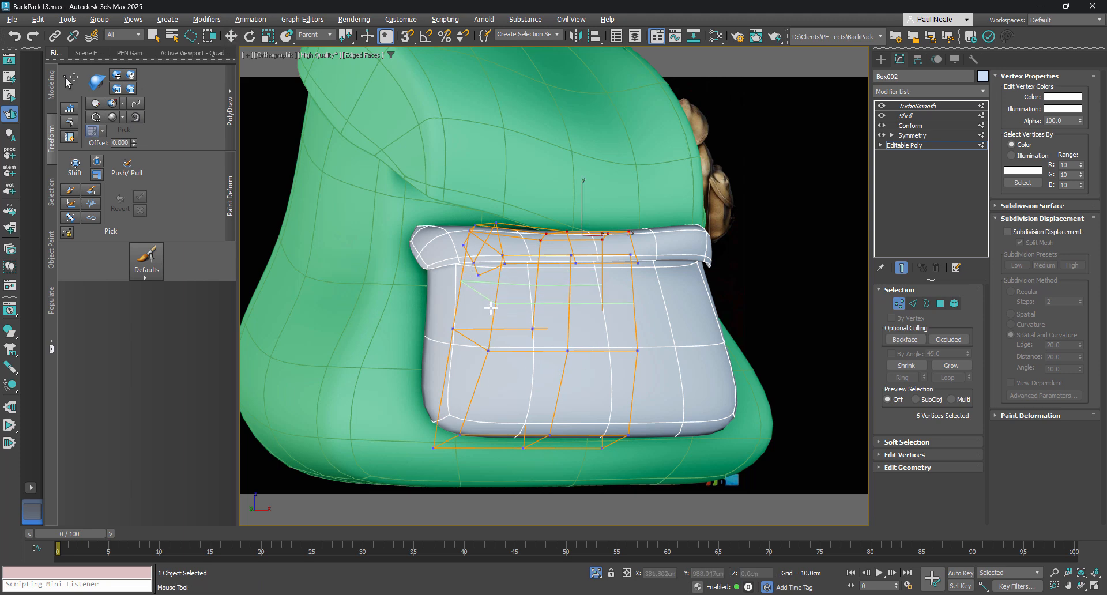
{"action": "left_click", "coordinate": [490, 309]}
{"action": "right_click", "coordinate": [479, 385]}
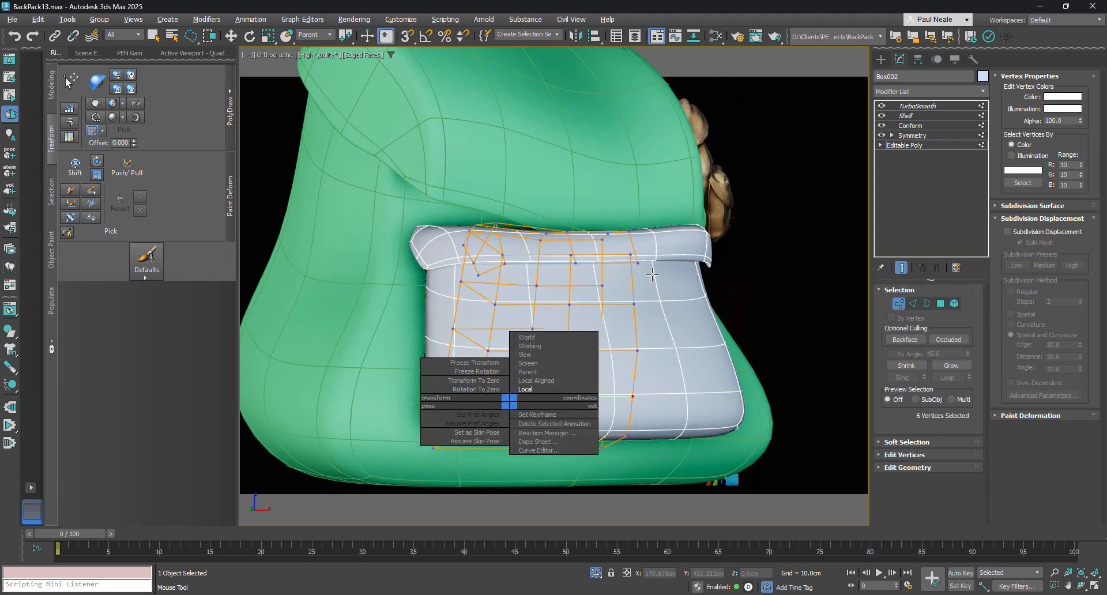
{"action": "middle_click_drag", "start_coordinate": [651, 275], "coordinate": [602, 276], "text": "alt"}
{"action": "right_click", "coordinate": [426, 378]}
- Move the two outer vertices of the lowest new edge loop outward to fill out the pocket's lower side
{"action": "left_click_drag", "start_coordinate": [494, 391], "coordinate": [492, 386]}
{"action": "middle_click_drag", "start_coordinate": [492, 386], "coordinate": [479, 383], "text": "alt"}
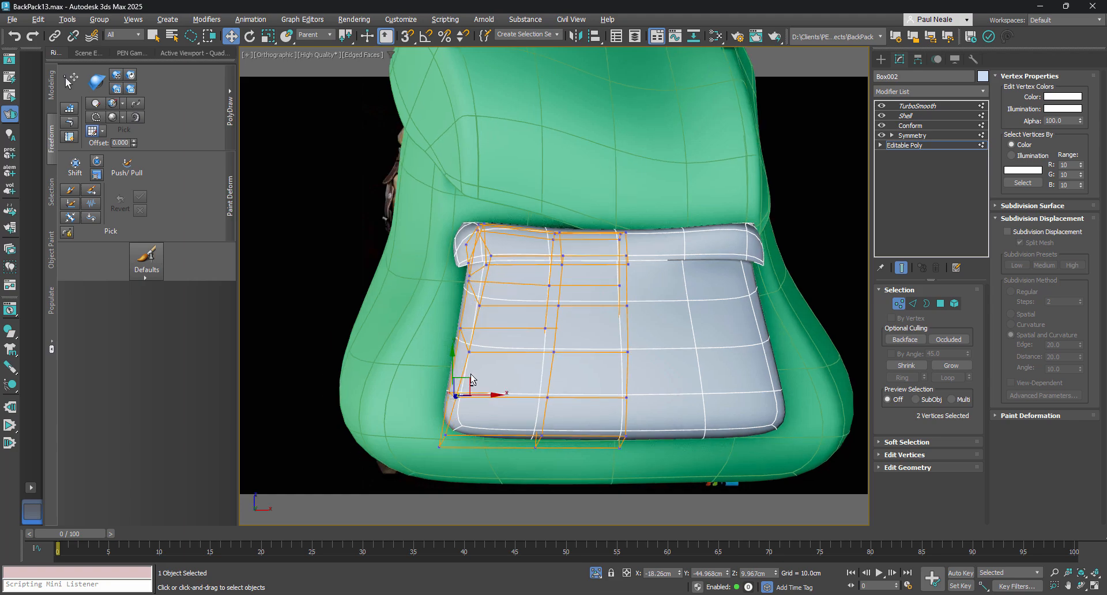
{"action": "left_click_drag", "start_coordinate": [468, 377], "coordinate": [451, 373]}
{"action": "middle_click_drag", "start_coordinate": [520, 342], "coordinate": [582, 252], "text": "alt"}
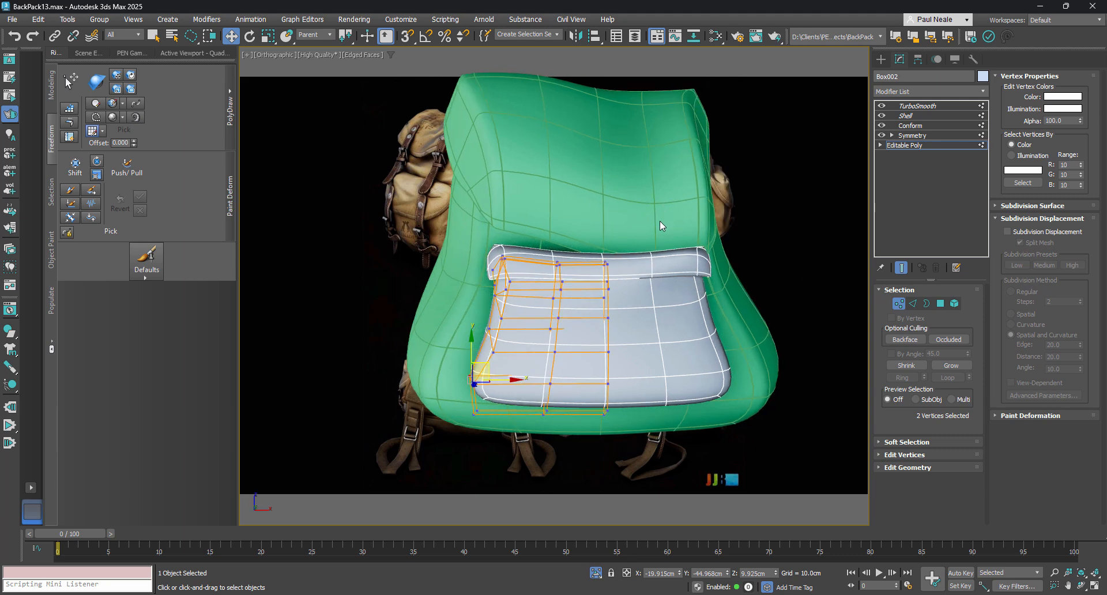
- Leave vertex editing and collapse the pocket's Symmetry modifier into its Editable Poly, keeping Conform, Shell and TurboSmooth
{"action": "left_click", "coordinate": [901, 306]}
{"action": "middle_click_drag", "start_coordinate": [667, 321], "coordinate": [603, 241], "text": "alt"}
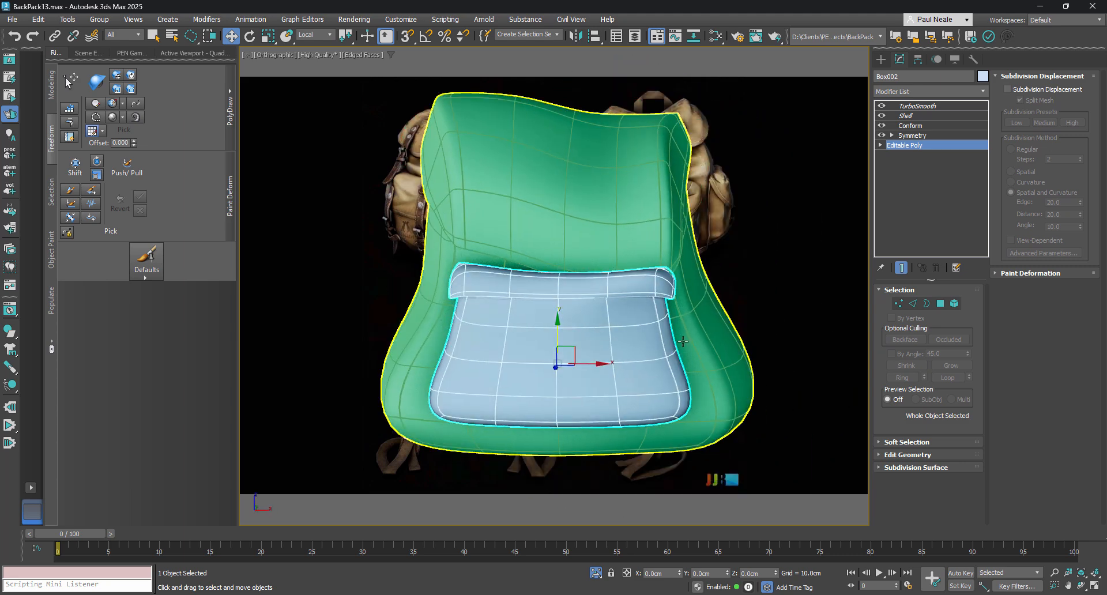
{"action": "left_click", "coordinate": [932, 136]}
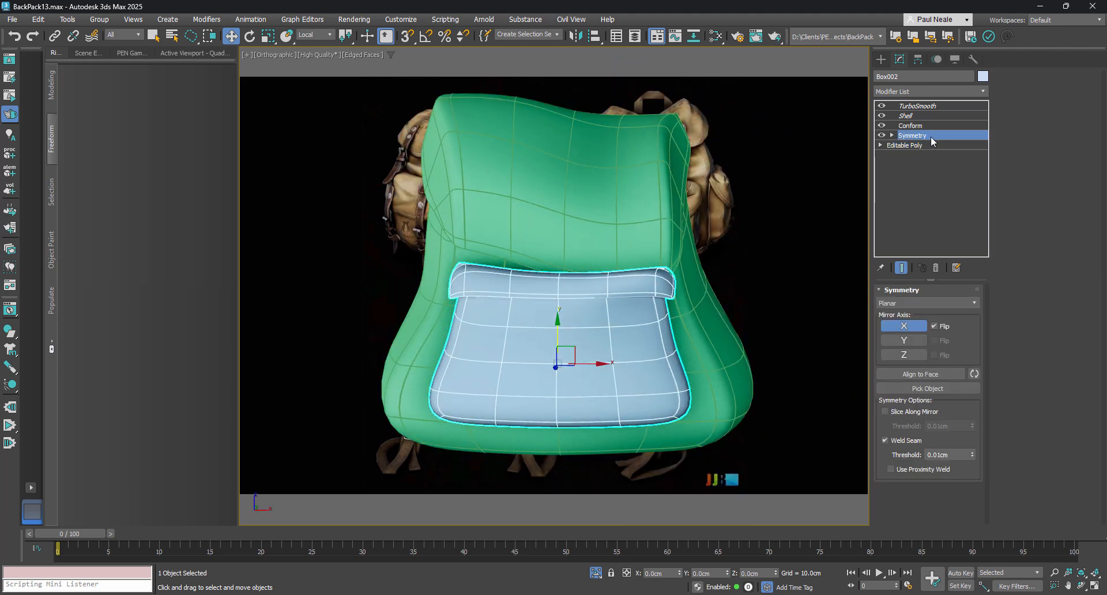
{"action": "right_click", "coordinate": [931, 137]}
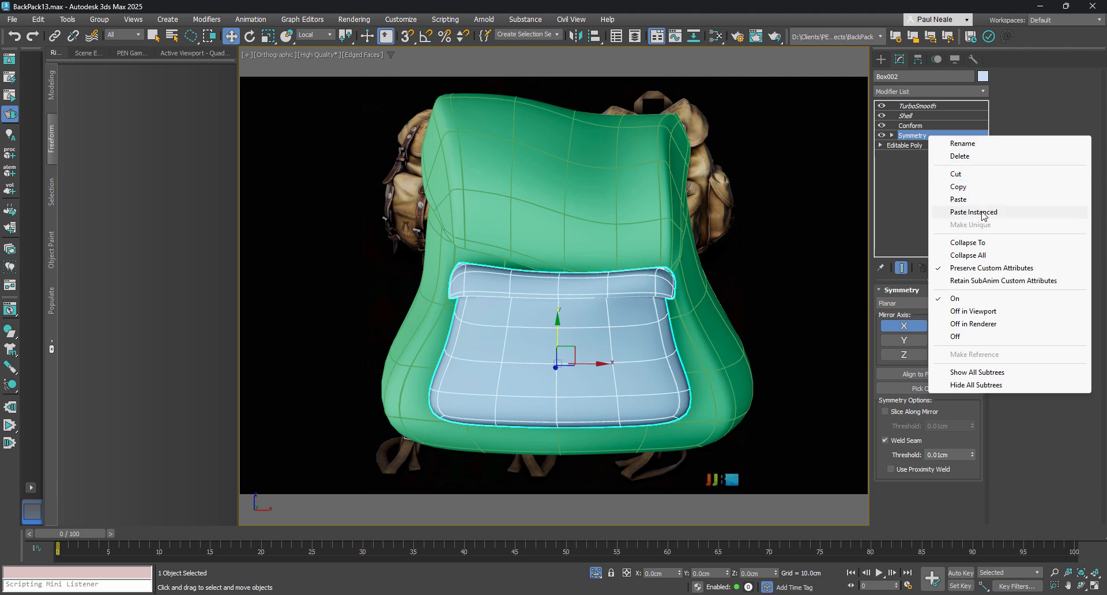
{"action": "left_click", "coordinate": [974, 242]}
{"action": "left_click", "coordinate": [908, 136]}
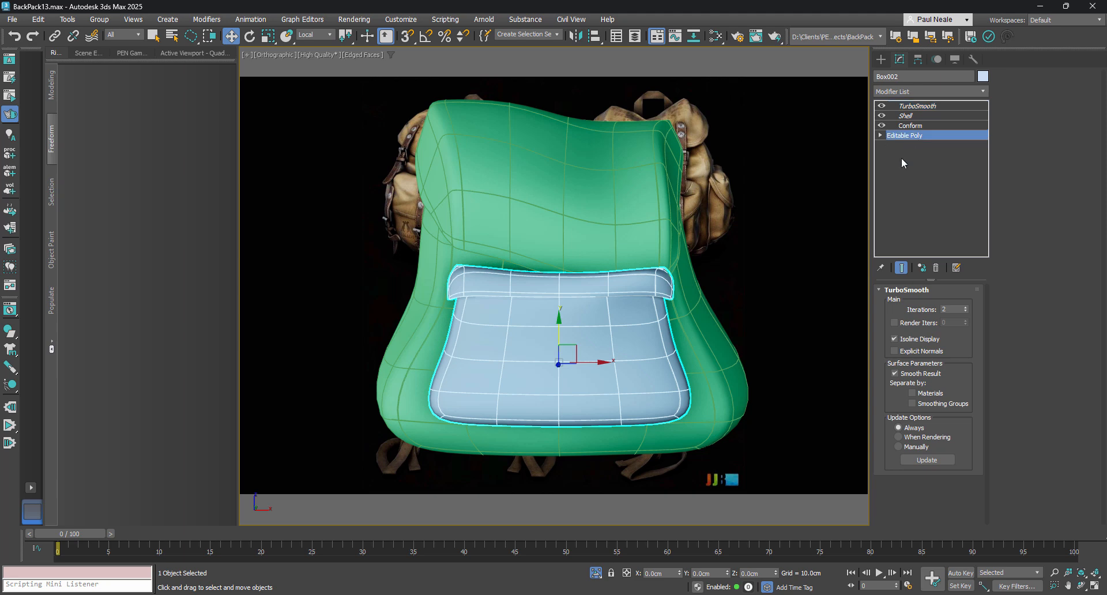
- Activate the Shift brush on the pocket's Editable Poly, show the end result and enter vertex editing
{"action": "mouse_move", "coordinate": [591, 337]}
{"action": "middle_mouse_down", "text": "alt"}
{"action": "mouse_move", "coordinate": [562, 375]}
{"action": "mouse_move", "coordinate": [623, 340]}
{"action": "middle_mouse_up", "text": "alt"}
{"action": "left_click", "coordinate": [75, 168]}
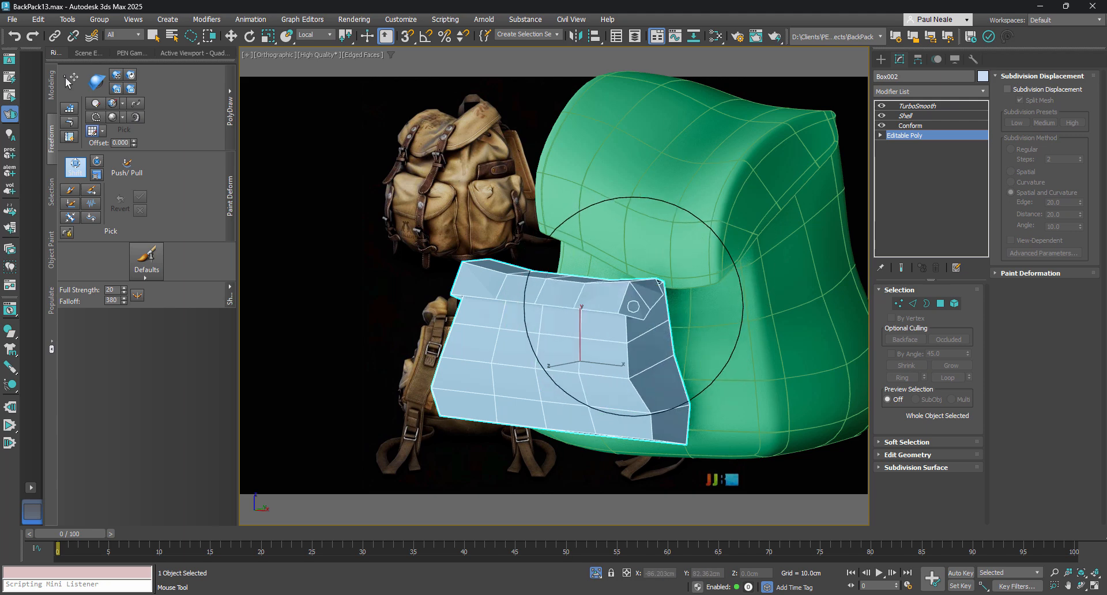
{"action": "key", "text": "alt+s"}
{"action": "left_click_drag", "start_coordinate": [700, 324], "coordinate": [650, 313]}
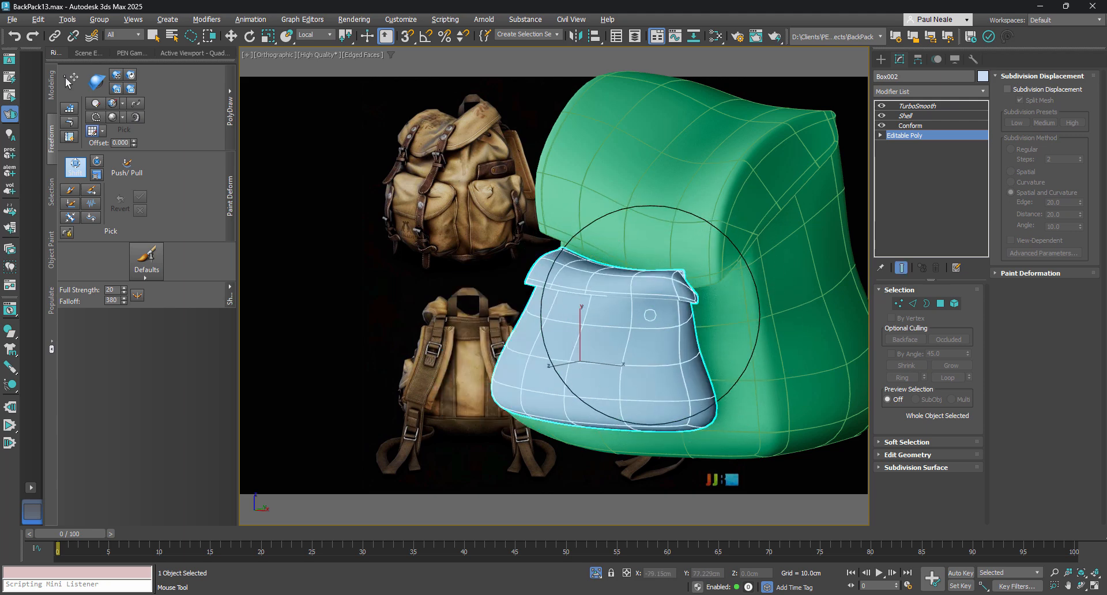
{"action": "mouse_move", "coordinate": [649, 314]}
{"action": "middle_mouse_down", "text": "alt"}
{"action": "mouse_move", "coordinate": [596, 322]}
{"action": "mouse_move", "coordinate": [609, 290]}
{"action": "middle_mouse_up", "text": "alt"}
{"action": "key", "text": "1"}
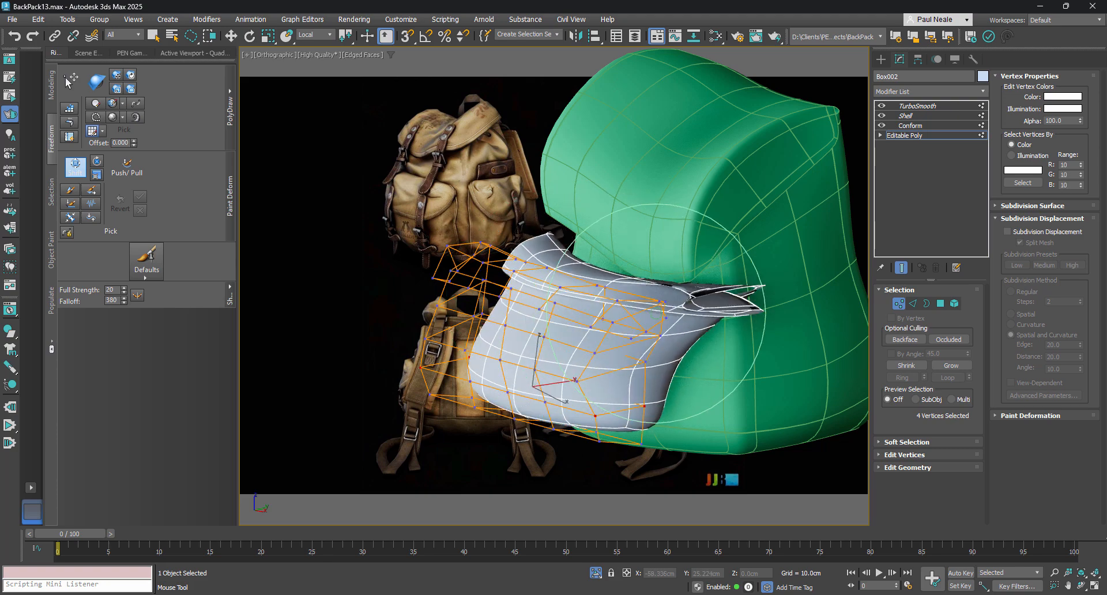
{"action": "mouse_move", "coordinate": [630, 300]}
{"action": "middle_mouse_down", "text": "alt"}
{"action": "mouse_move", "coordinate": [543, 277]}
{"action": "mouse_move", "coordinate": [565, 289]}
{"action": "mouse_move", "coordinate": [583, 277]}
{"action": "mouse_move", "coordinate": [611, 329]}
{"action": "middle_mouse_up", "text": "alt"}
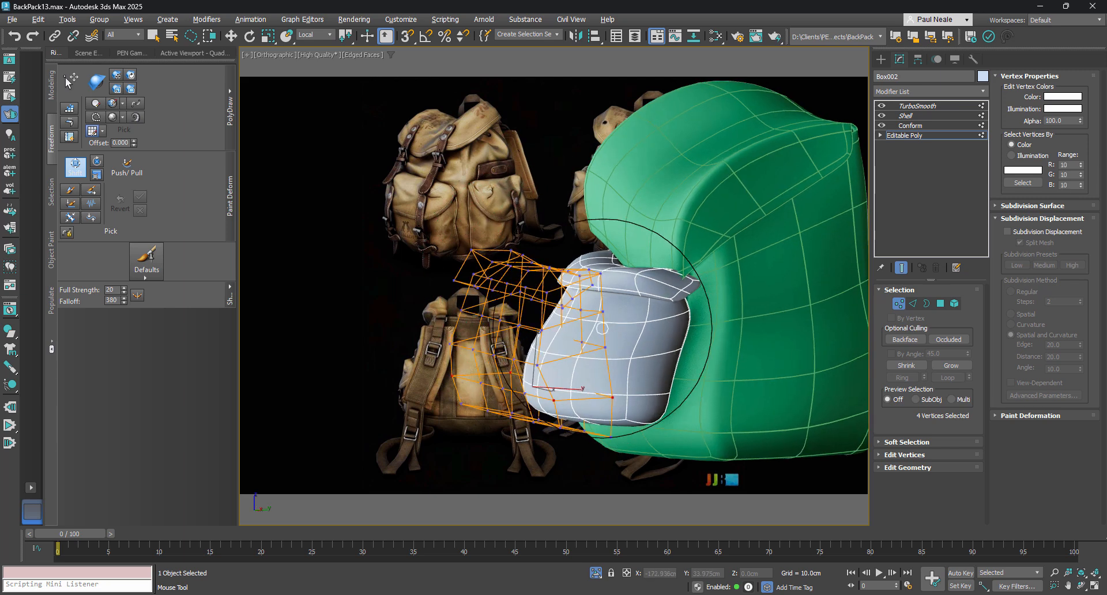
- Set the Shift brush options to freeze movement along the pocket's local Z axis
{"action": "left_click", "coordinate": [230, 302]}
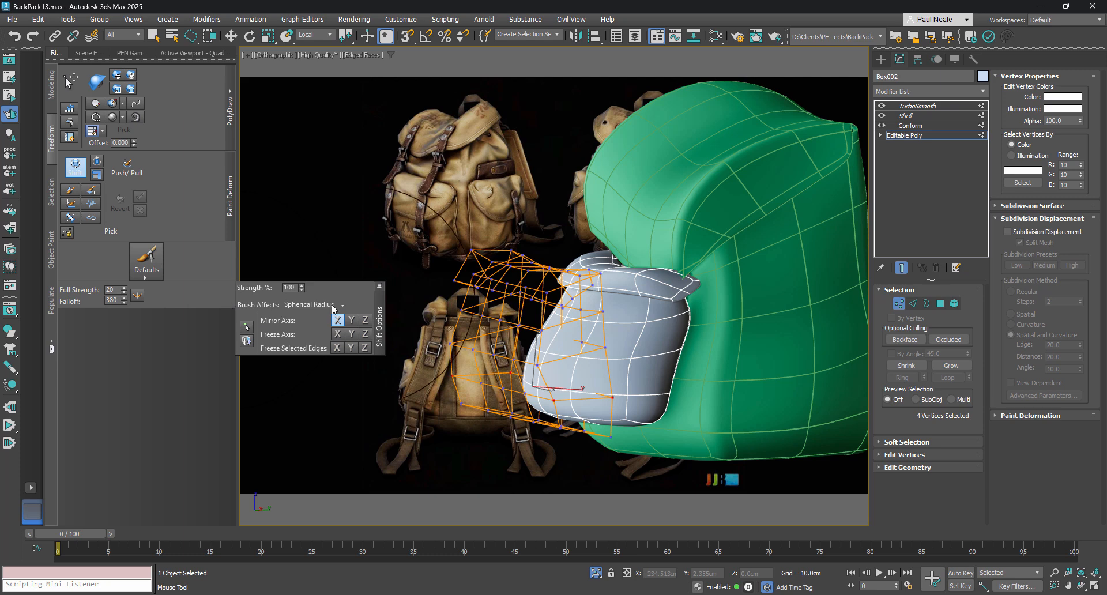
{"action": "left_click", "coordinate": [365, 320]}
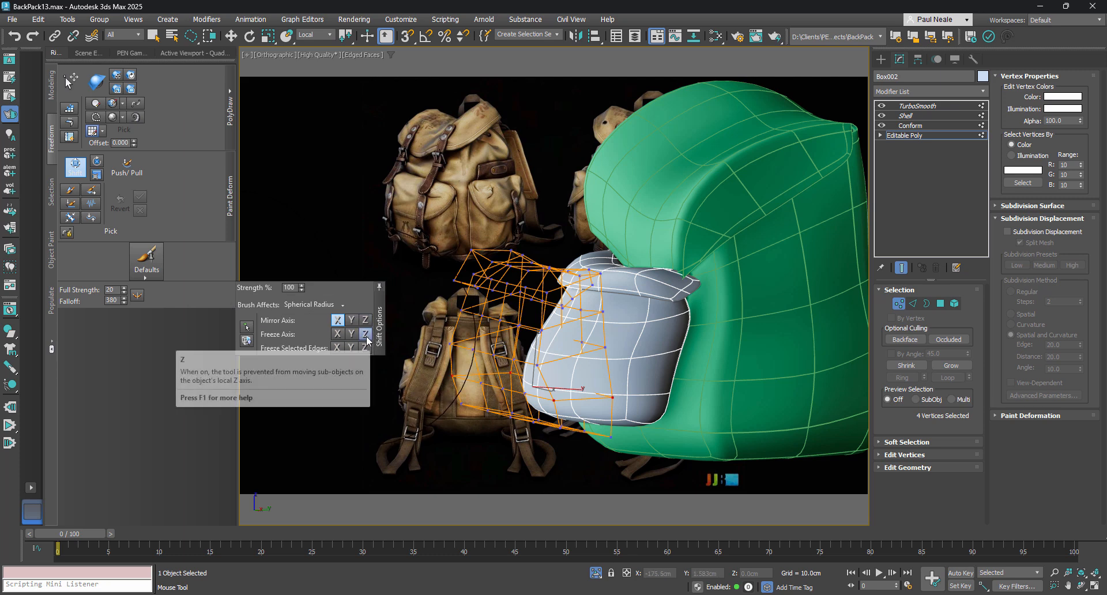
{"action": "left_click", "coordinate": [366, 338]}
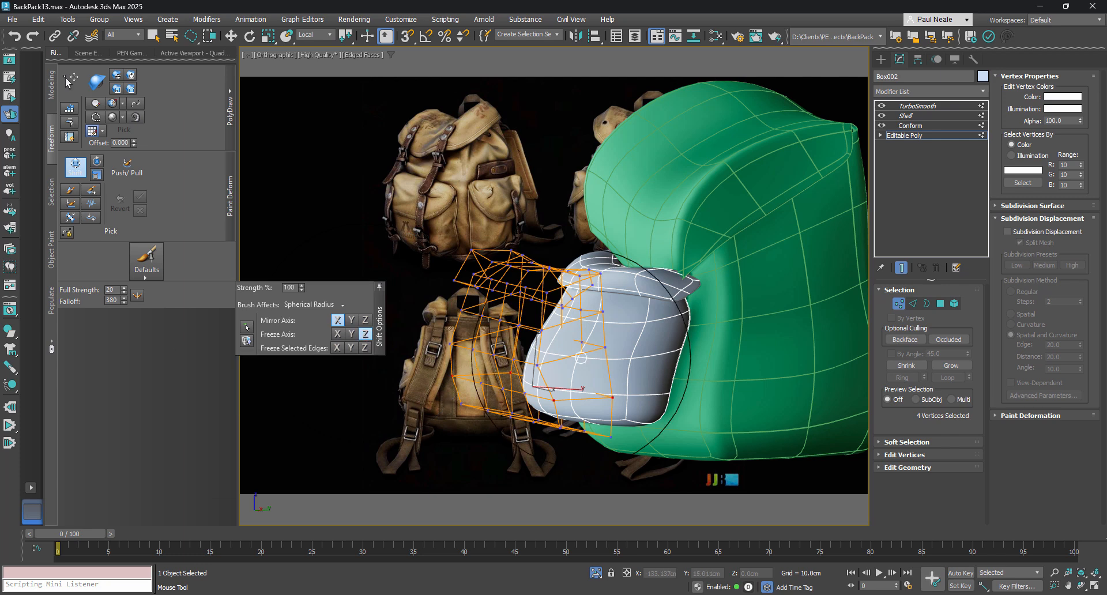
- With the Shift brush, pull one upper flap corner inward, push the pocket's sides outward and lower its bottom edge
{"action": "middle_click_drag", "start_coordinate": [604, 346], "coordinate": [656, 335], "text": "alt"}
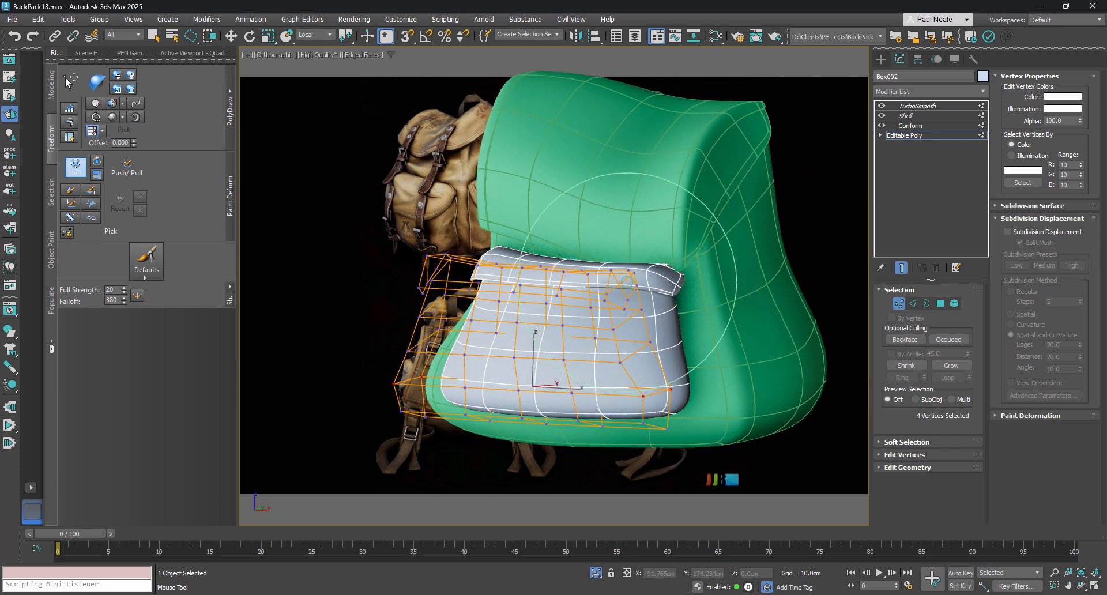
{"action": "middle_click_drag", "start_coordinate": [647, 295], "coordinate": [521, 266], "text": "alt"}
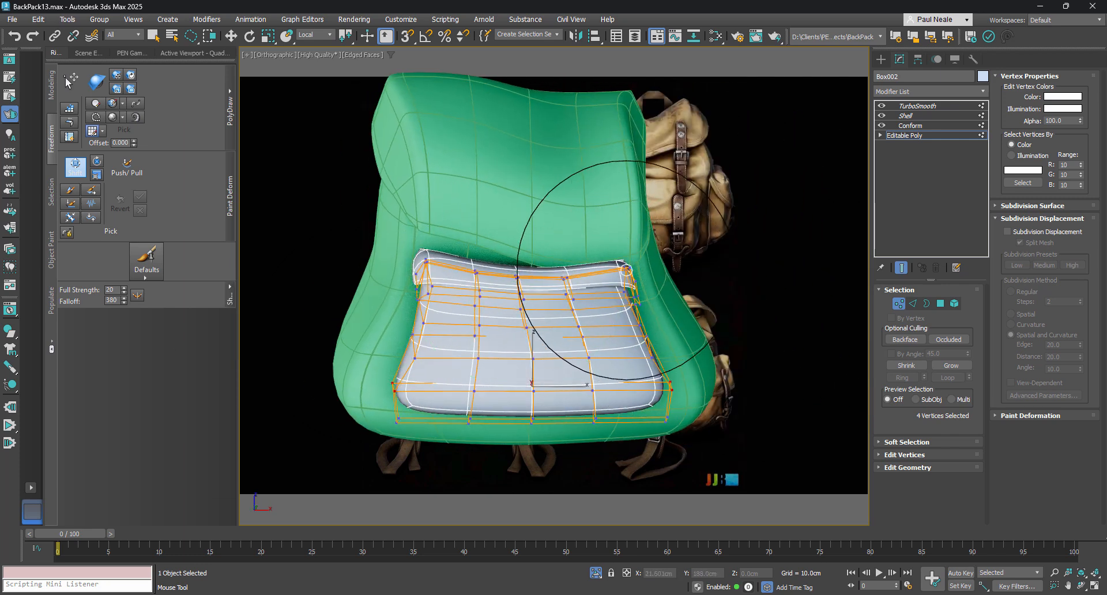
{"action": "left_click_drag", "start_coordinate": [628, 268], "coordinate": [608, 280]}
{"action": "left_click_drag", "start_coordinate": [647, 343], "coordinate": [657, 339]}
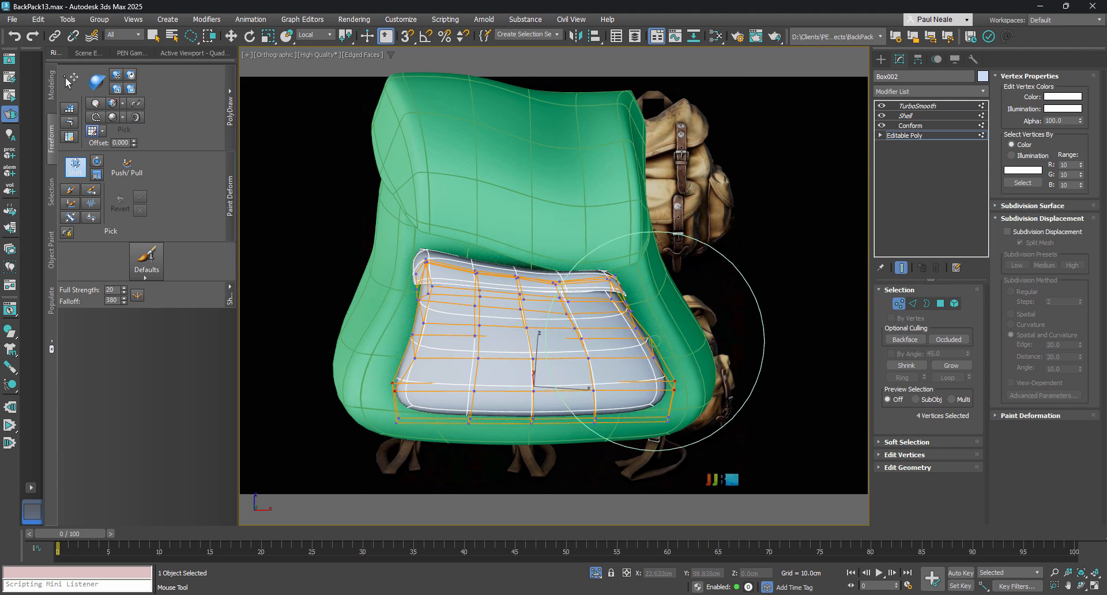
{"action": "left_click_drag", "start_coordinate": [673, 408], "coordinate": [666, 410]}
{"action": "mouse_move", "coordinate": [524, 419]}
{"action": "left_mouse_down"}
{"action": "mouse_move", "coordinate": [514, 434]}
{"action": "mouse_move", "coordinate": [453, 431]}
{"action": "left_mouse_up"}
{"action": "left_click_drag", "start_coordinate": [405, 353], "coordinate": [392, 342]}
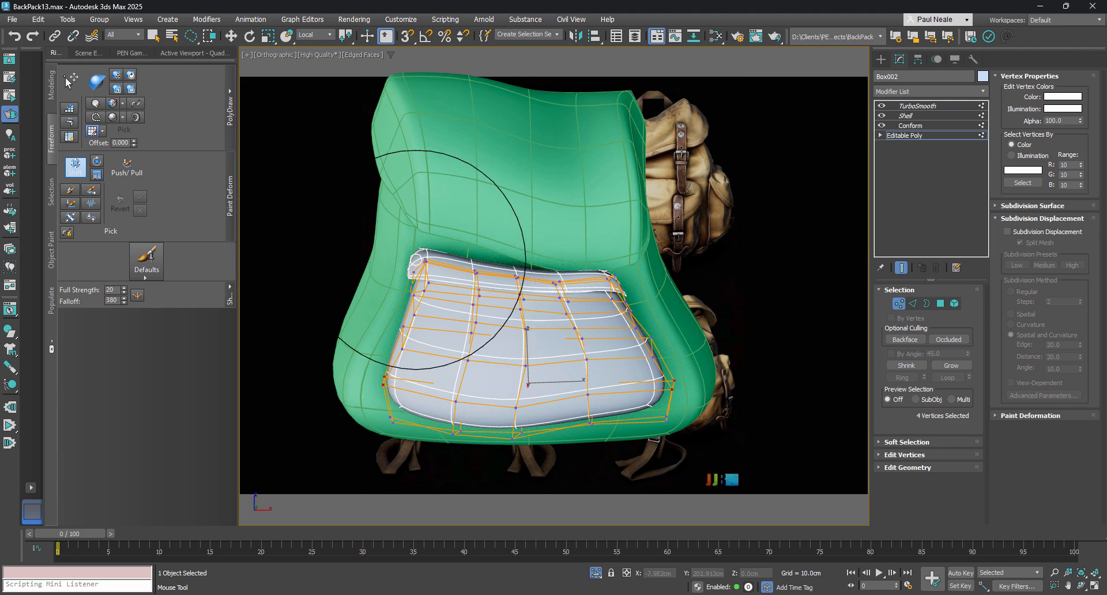
- With the Shift brush, pull the flap's other upper corner inward and reshape the flap's upper edge and corners
{"action": "left_click_drag", "start_coordinate": [420, 259], "coordinate": [444, 268]}
{"action": "left_click_drag", "start_coordinate": [518, 264], "coordinate": [523, 276]}
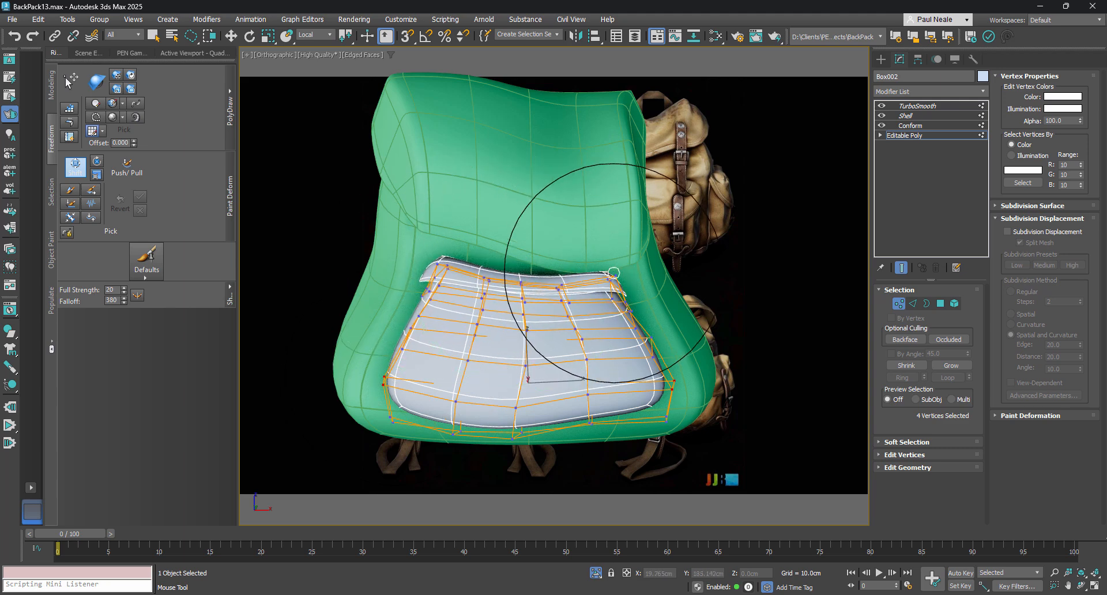
{"action": "left_click_drag", "start_coordinate": [612, 273], "coordinate": [626, 290]}
{"action": "left_click_drag", "start_coordinate": [484, 281], "coordinate": [486, 275]}
{"action": "mouse_move", "coordinate": [533, 368]}
{"action": "middle_mouse_down", "text": "alt"}
{"action": "mouse_move", "coordinate": [625, 356]}
{"action": "mouse_move", "coordinate": [517, 362]}
{"action": "middle_mouse_up", "text": "alt"}
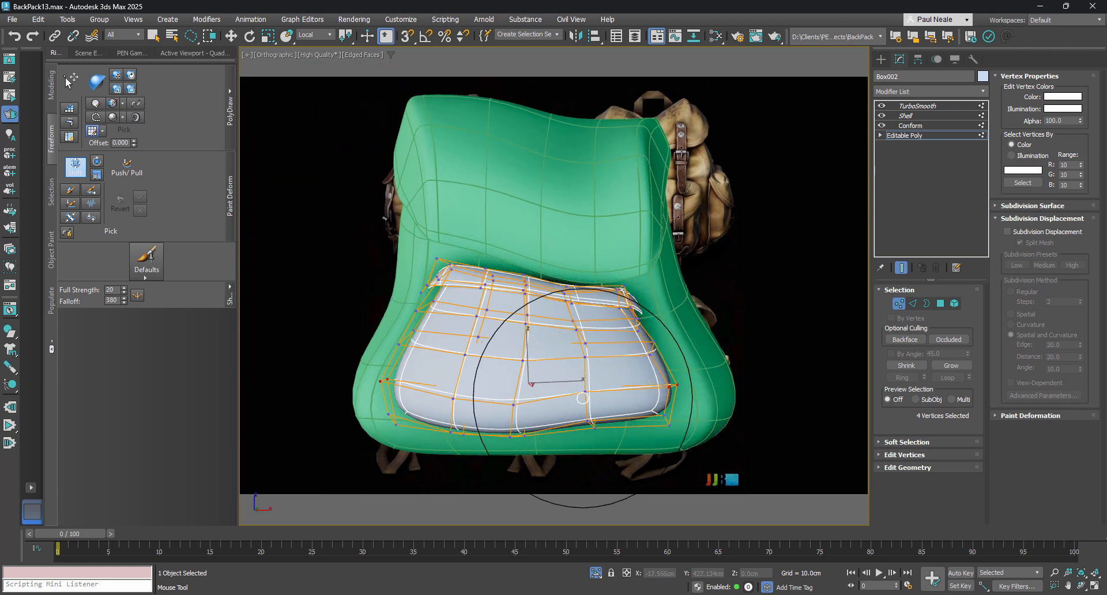
- Leave the Shift brush and exit vertex editing on the pocket
{"action": "mouse_move", "coordinate": [646, 369]}
{"action": "middle_mouse_down", "text": "alt"}
{"action": "mouse_move", "coordinate": [573, 366]}
{"action": "mouse_move", "coordinate": [645, 392]}
{"action": "middle_mouse_up", "text": "alt"}
{"action": "key", "text": "w"}
{"action": "middle_click_drag", "start_coordinate": [697, 337], "coordinate": [704, 313], "text": "alt"}
{"action": "key", "text": "1"}
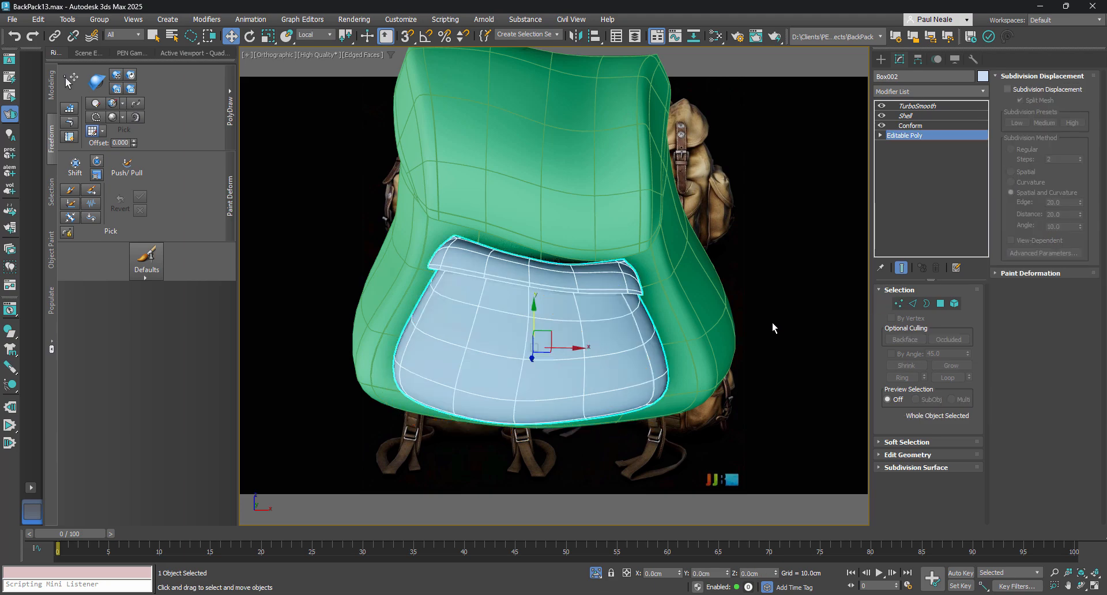
- Inspect the pocket against the body from the side and open its Conform modifier settings
{"action": "mouse_move", "coordinate": [772, 326]}
{"action": "middle_mouse_down", "text": "alt"}
{"action": "mouse_move", "coordinate": [557, 294]}
{"action": "mouse_move", "coordinate": [614, 326]}
{"action": "mouse_move", "coordinate": [738, 354]}
{"action": "mouse_move", "coordinate": [721, 348]}
{"action": "mouse_move", "coordinate": [770, 346]}
{"action": "middle_mouse_up", "text": "alt"}
{"action": "left_click", "coordinate": [628, 324]}
{"action": "left_click", "coordinate": [772, 344]}
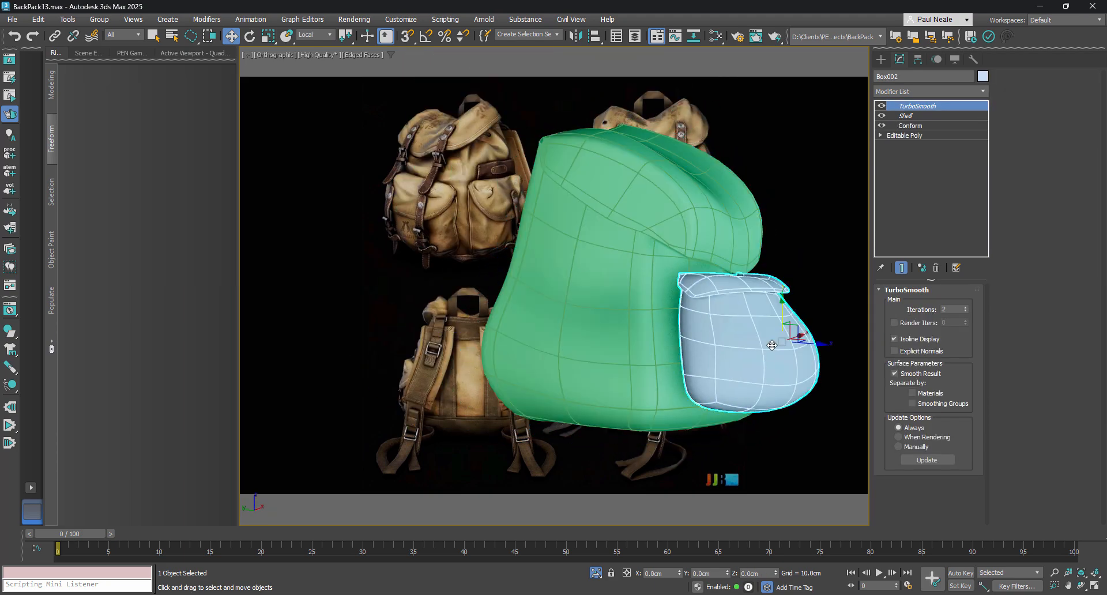
{"action": "left_click", "coordinate": [928, 125]}
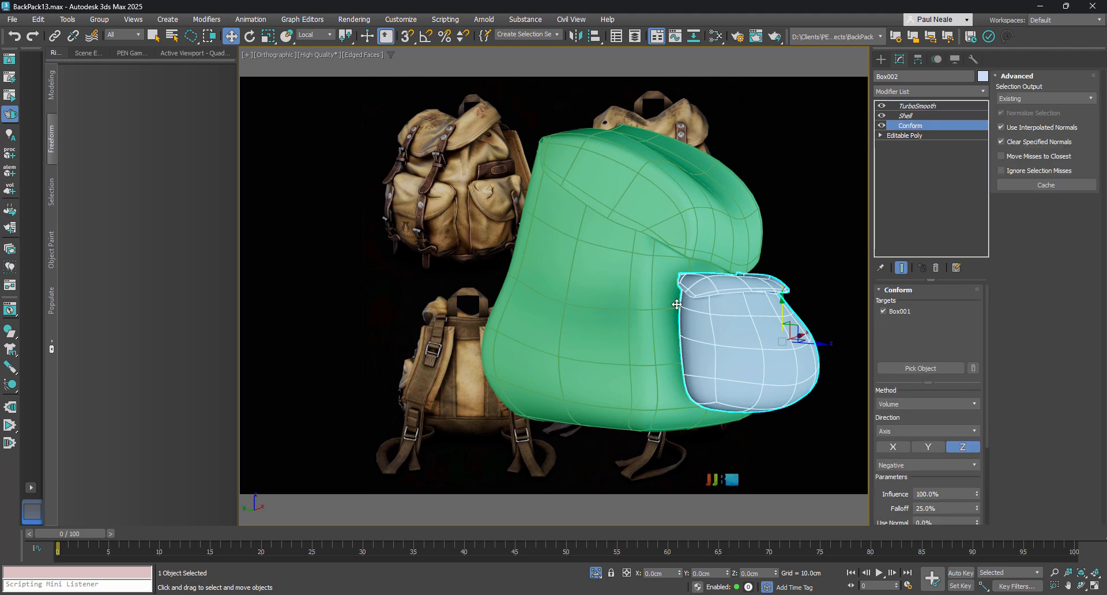
{"action": "middle_click_drag", "start_coordinate": [677, 304], "coordinate": [577, 311], "text": "alt"}
{"action": "left_click", "coordinate": [507, 249]}
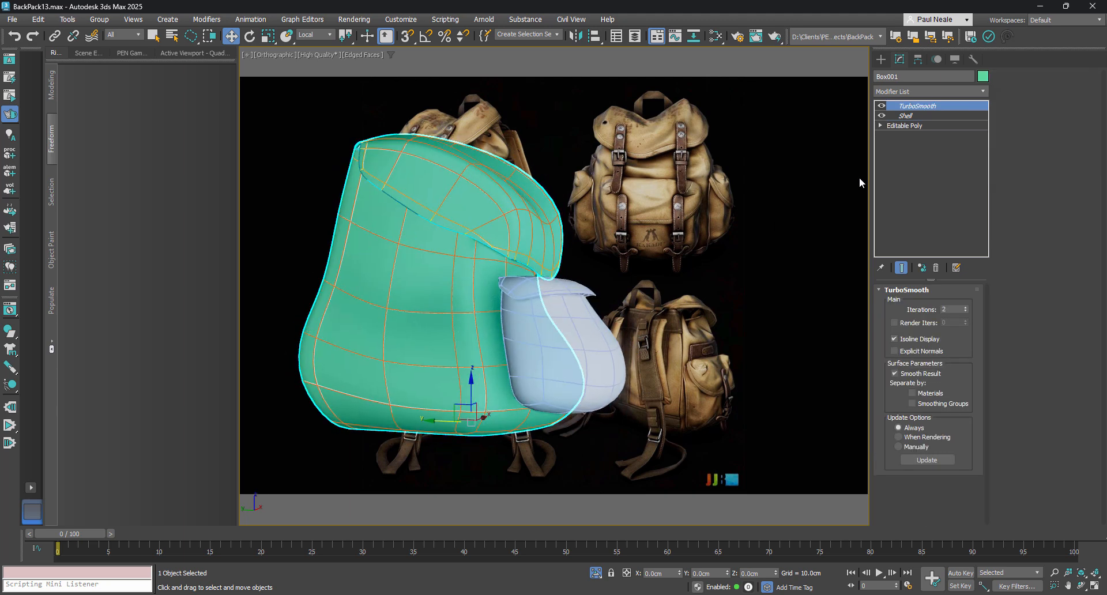
{"action": "left_click", "coordinate": [909, 125]}
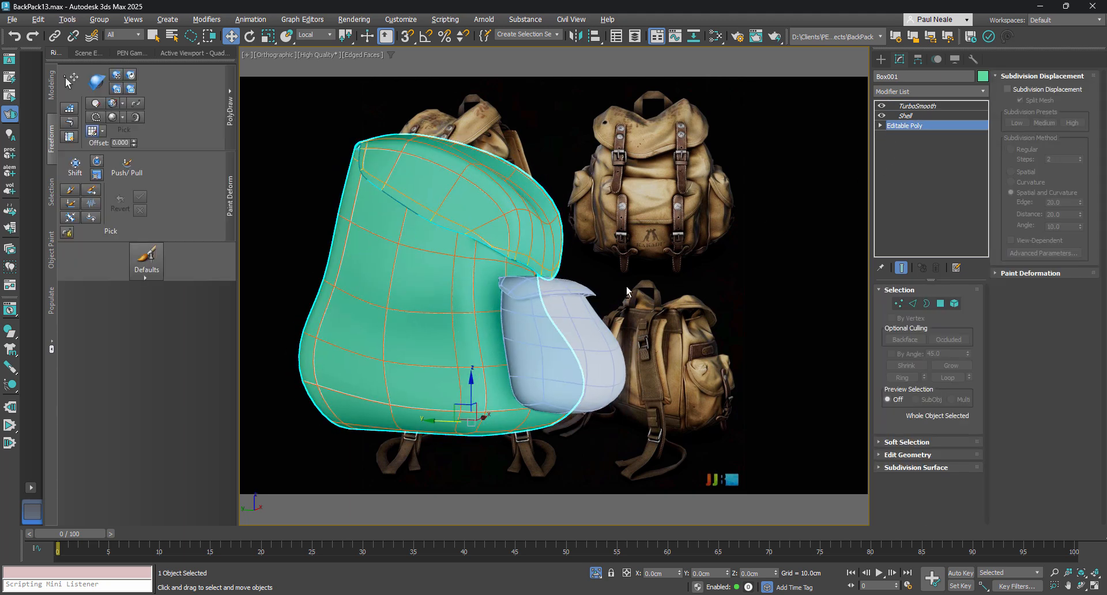
{"action": "left_click", "coordinate": [79, 168]}
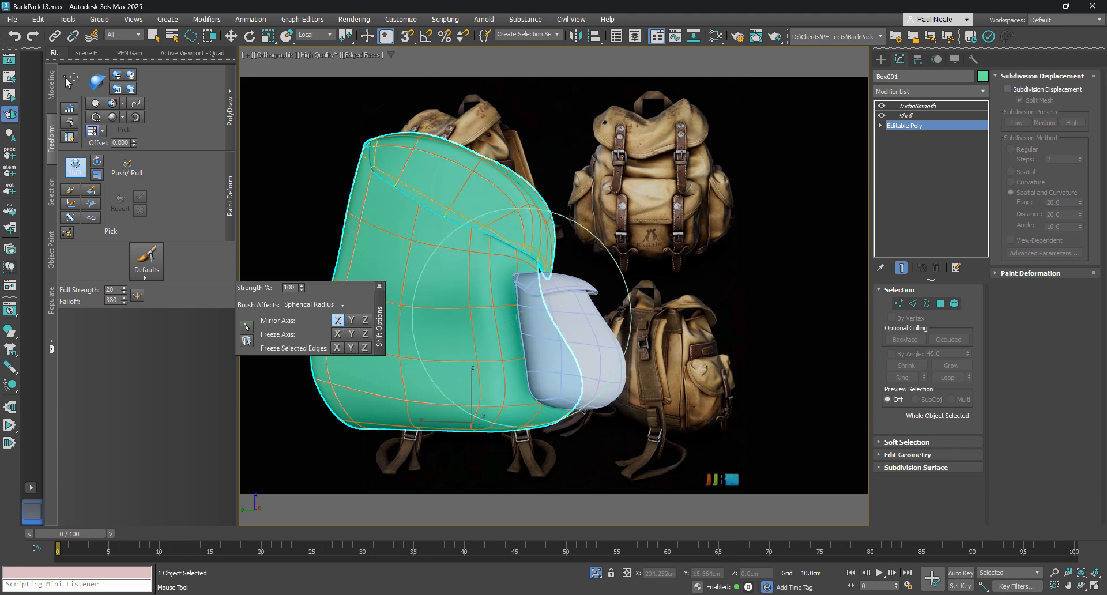
{"action": "key", "text": "w"}
- Select the pocket and move it toward the body along its local Z axis
{"action": "left_click", "coordinate": [585, 331]}
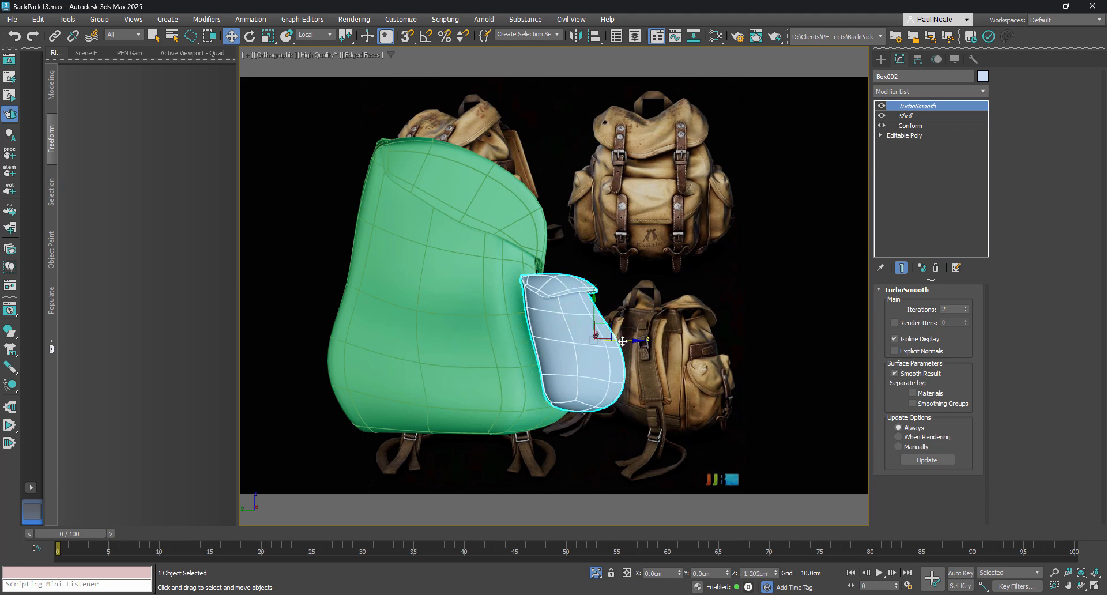
{"action": "left_click_drag", "start_coordinate": [584, 340], "coordinate": [617, 342]}
{"action": "left_click_drag", "start_coordinate": [617, 341], "coordinate": [616, 341]}
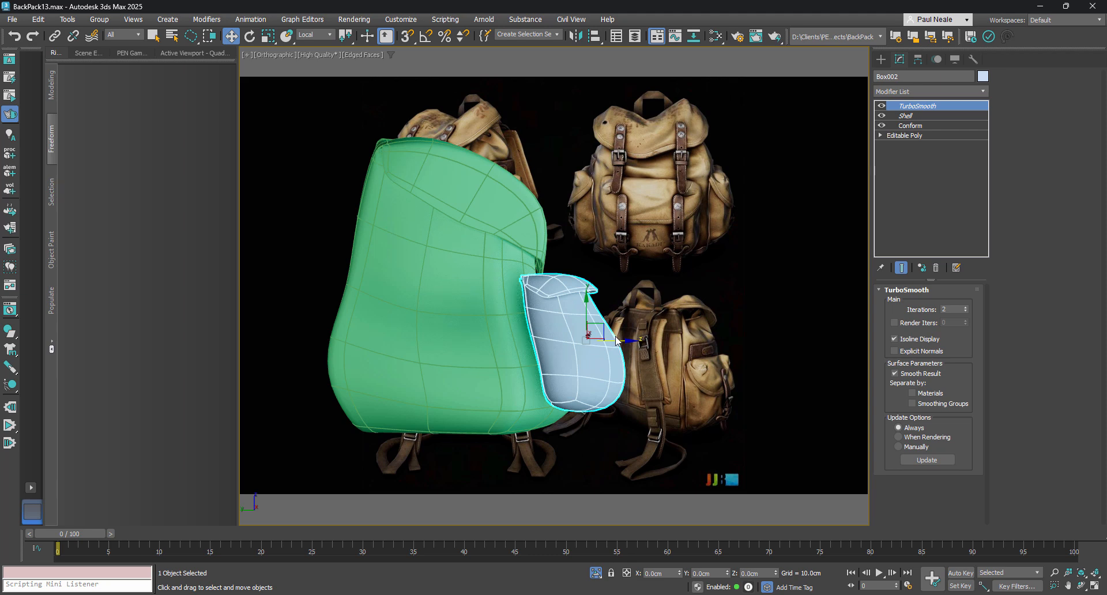
- Disable the pocket's Conform modifier, nudge the pocket outward about 0.2 cm along its local Z axis and re-enable Conform
{"action": "left_click", "coordinate": [901, 268]}
{"action": "middle_click_drag", "start_coordinate": [582, 357], "coordinate": [593, 367], "text": "alt"}
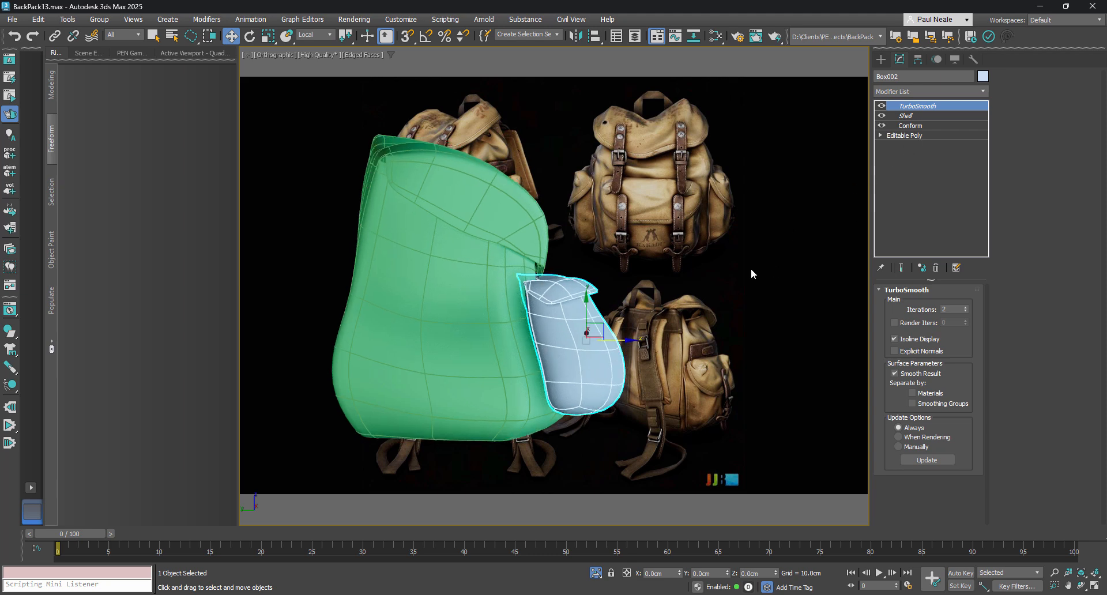
{"action": "middle_click_drag", "start_coordinate": [751, 269], "coordinate": [756, 238], "text": "alt"}
{"action": "left_click", "coordinate": [881, 125]}
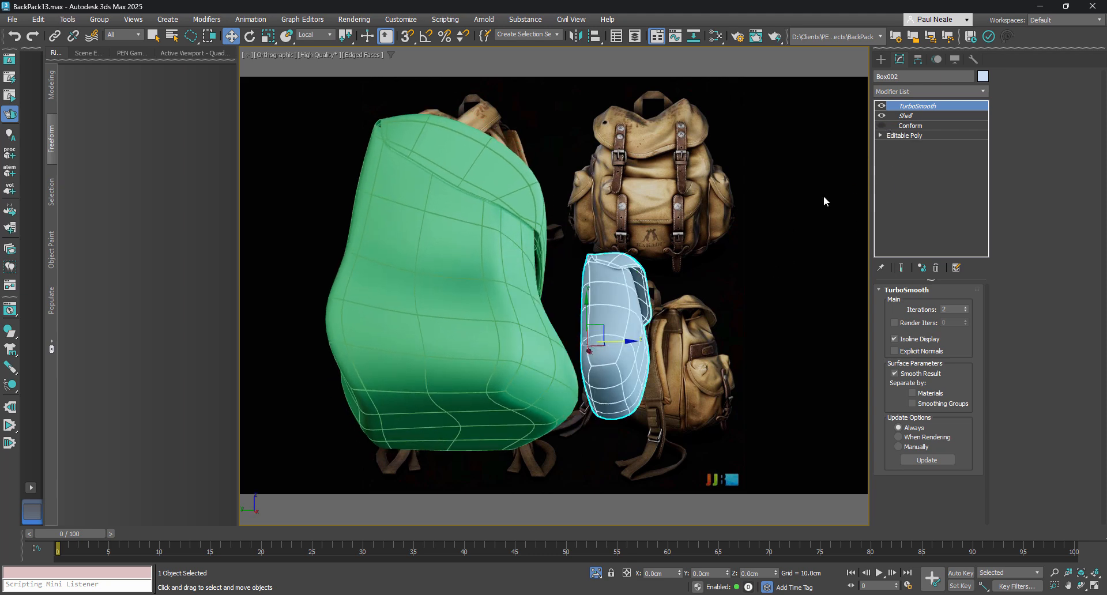
{"action": "mouse_move", "coordinate": [614, 344]}
{"action": "left_mouse_down"}
{"action": "mouse_move", "coordinate": [593, 342]}
{"action": "mouse_move", "coordinate": [619, 345]}
{"action": "left_mouse_up"}
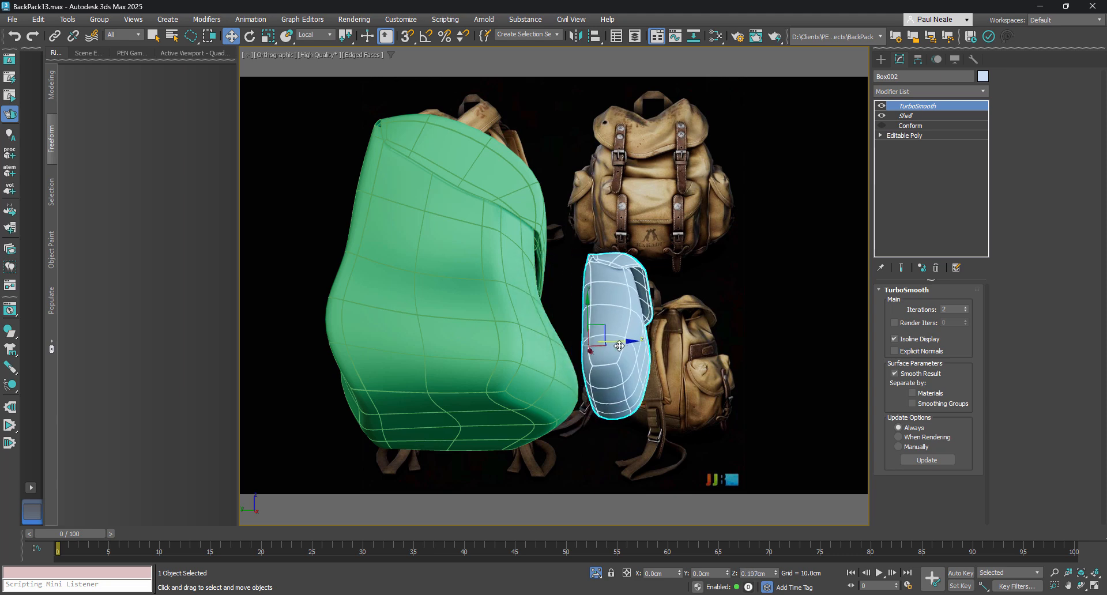
{"action": "left_click", "coordinate": [881, 125]}
- Use the Shift brush on the body's Editable Poly to reshape its lower front behind the pocket, checking it in See-Through mode
{"action": "left_click", "coordinate": [484, 360]}
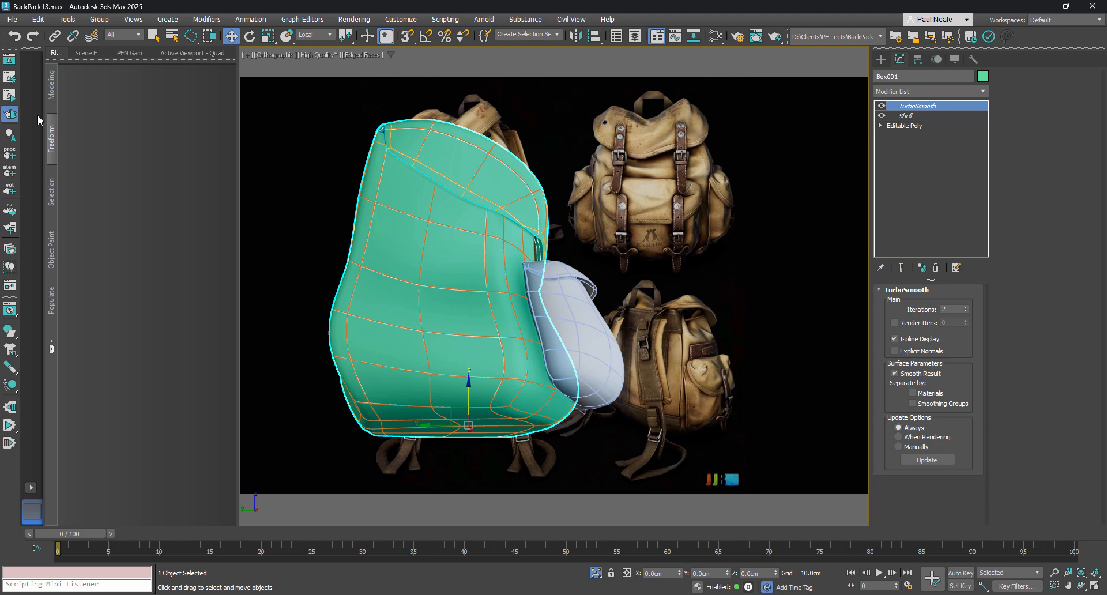
{"action": "left_click", "coordinate": [905, 125]}
{"action": "left_click", "coordinate": [51, 138]}
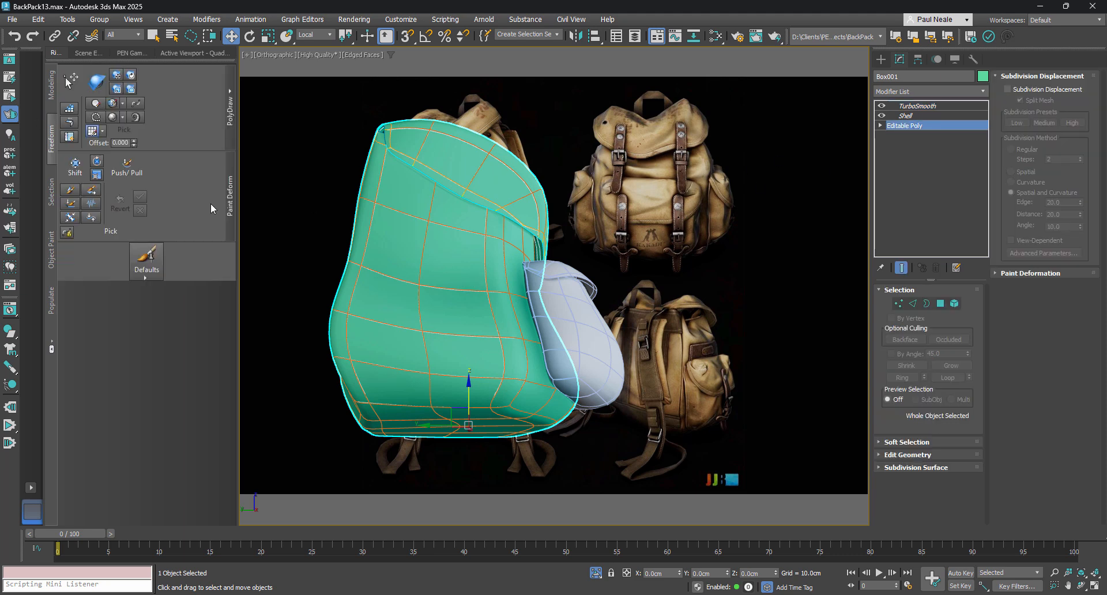
{"action": "left_click", "coordinate": [75, 167]}
{"action": "mouse_move", "coordinate": [561, 359]}
{"action": "left_mouse_down"}
{"action": "mouse_move", "coordinate": [691, 347]}
{"action": "mouse_move", "coordinate": [560, 349]}
{"action": "mouse_move", "coordinate": [646, 345]}
{"action": "mouse_move", "coordinate": [611, 348]}
{"action": "mouse_move", "coordinate": [623, 344]}
{"action": "left_mouse_up"}
{"action": "key", "text": "alt+x"}
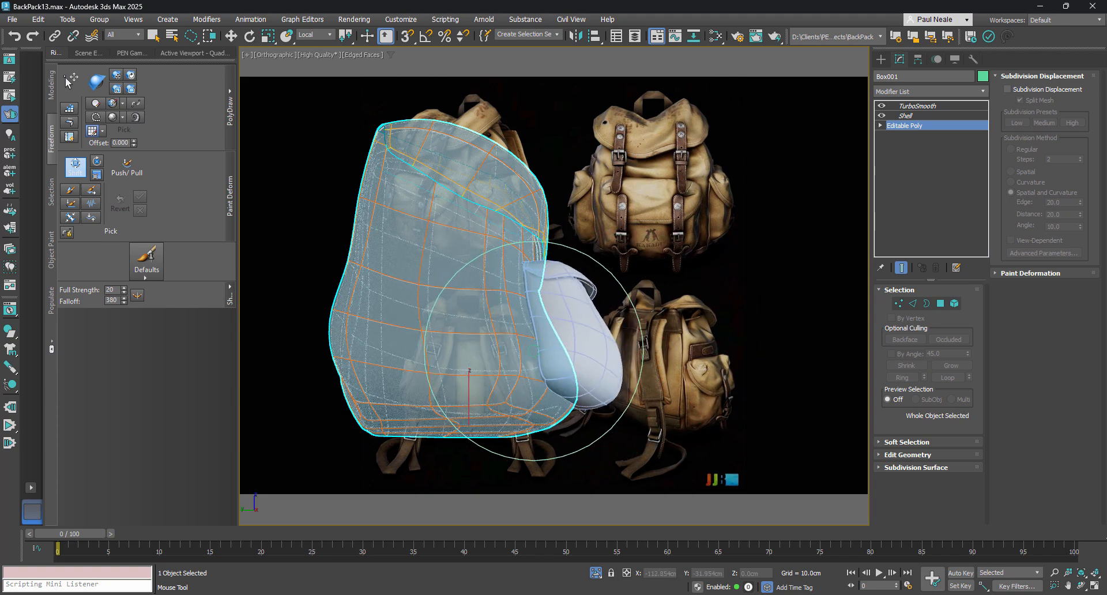
{"action": "key", "text": "alt+x"}
{"action": "mouse_move", "coordinate": [564, 351]}
{"action": "middle_mouse_down", "text": "alt"}
{"action": "mouse_move", "coordinate": [513, 349]}
{"action": "mouse_move", "coordinate": [548, 314]}
{"action": "mouse_move", "coordinate": [645, 306]}
{"action": "mouse_move", "coordinate": [537, 265]}
{"action": "mouse_move", "coordinate": [466, 283]}
{"action": "mouse_move", "coordinate": [536, 315]}
{"action": "mouse_move", "coordinate": [600, 302]}
{"action": "mouse_move", "coordinate": [579, 292]}
{"action": "mouse_move", "coordinate": [598, 279]}
{"action": "middle_mouse_up", "text": "alt"}
{"action": "key", "text": "w"}
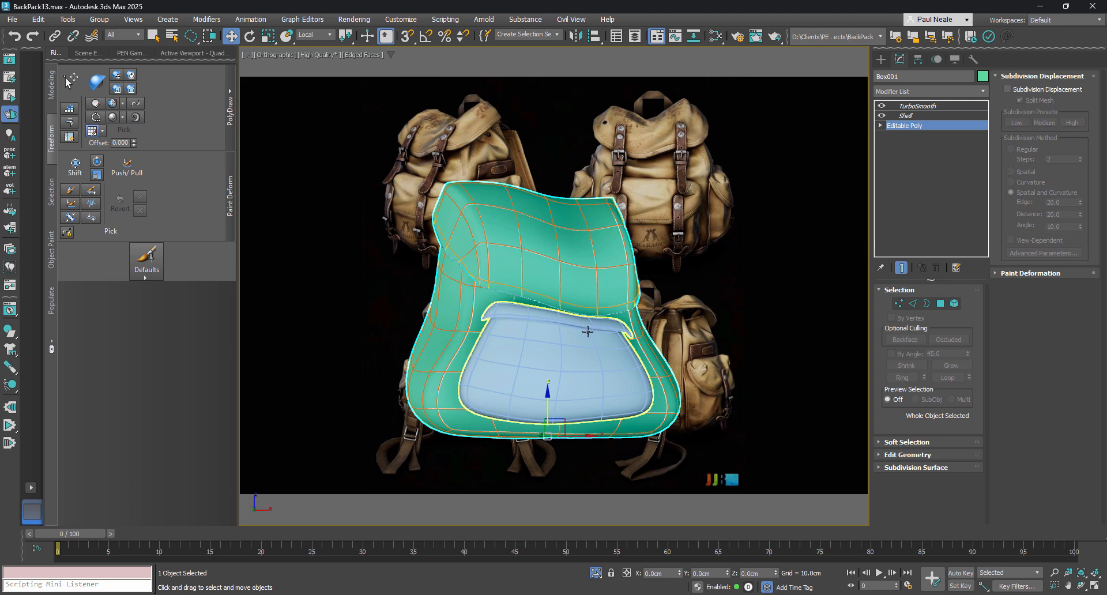
{"action": "mouse_move", "coordinate": [524, 371]}
{"action": "middle_mouse_down", "text": "alt"}
{"action": "mouse_move", "coordinate": [675, 403]}
{"action": "mouse_move", "coordinate": [469, 366]}
{"action": "mouse_move", "coordinate": [394, 375]}
{"action": "mouse_move", "coordinate": [532, 386]}
{"action": "middle_mouse_up", "text": "alt"}
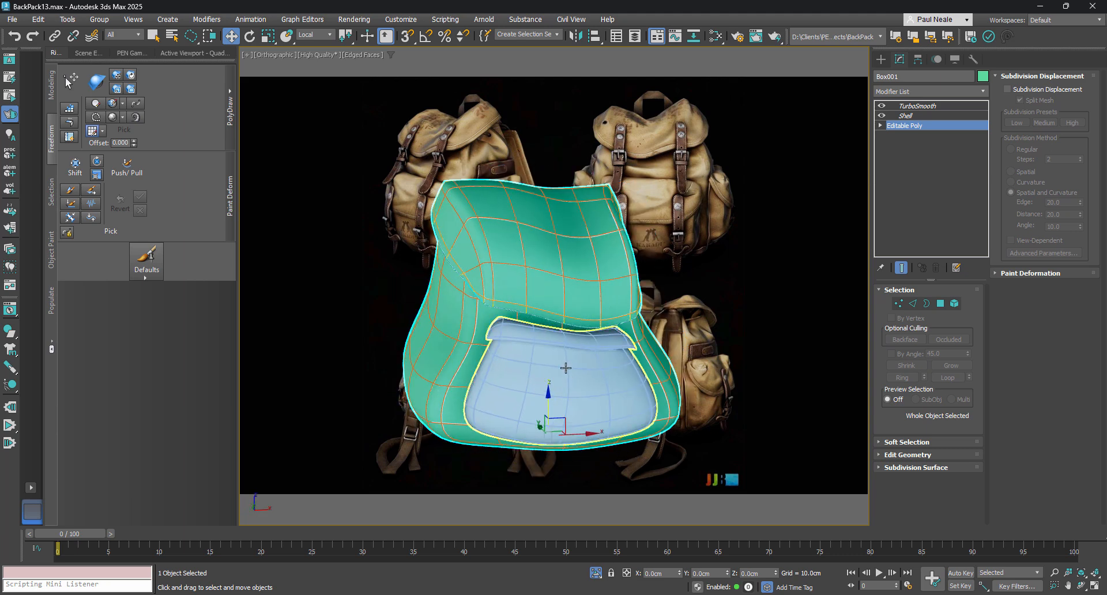